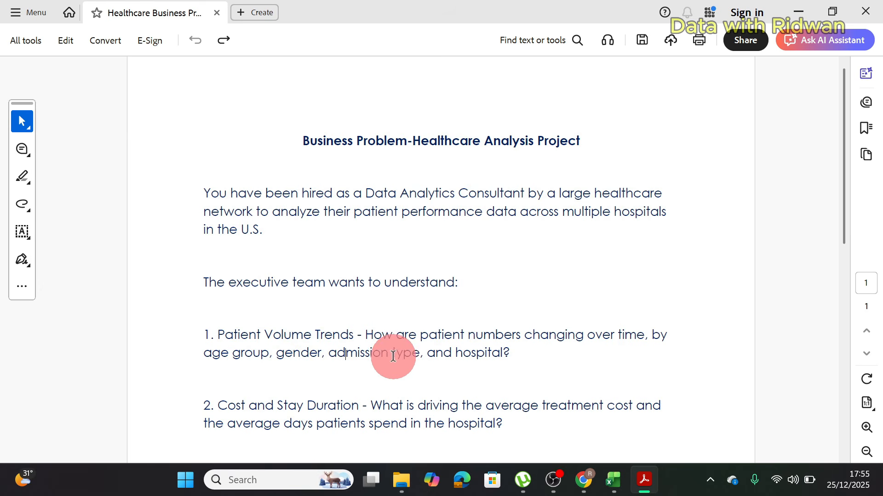
Step: Read through the healthcare business problem brief and its six analysis questions
{"action": "scroll", "coordinate": [842, 244], "scroll_direction": "down", "scroll_amount": 3}
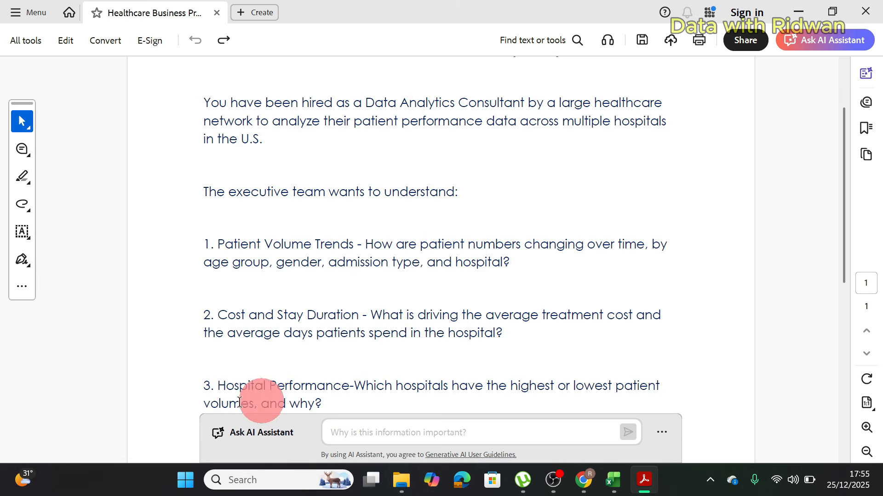
{"action": "scroll", "coordinate": [830, 277], "scroll_direction": "down", "scroll_amount": 3}
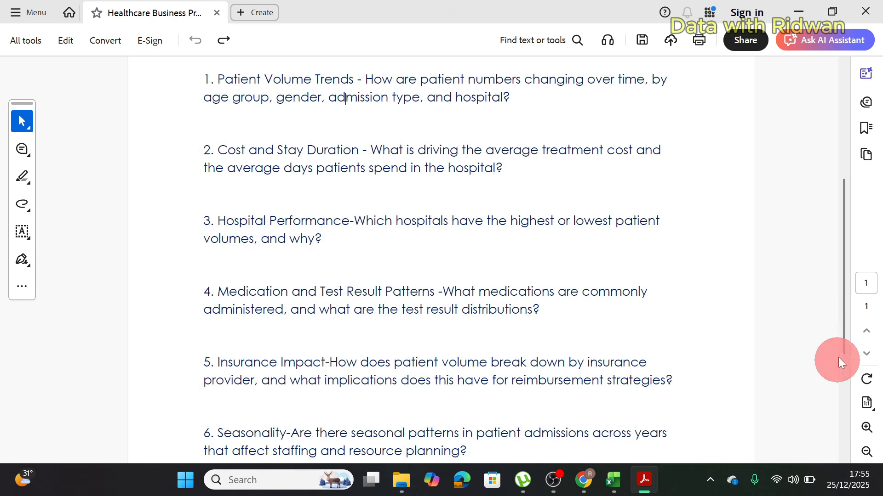
{"action": "left_click_drag", "start_coordinate": [846, 305], "coordinate": [845, 338]}
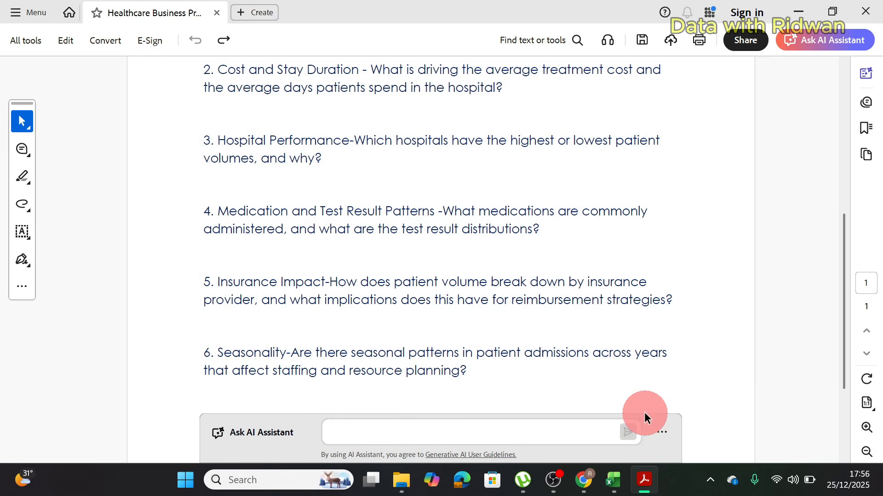
Step: Switch to the healthcare_dataset workbook in Excel and autofit the width of all columns to their contents
{"action": "mouse_move", "coordinate": [614, 480]}
{"action": "left_click", "coordinate": [624, 426]}
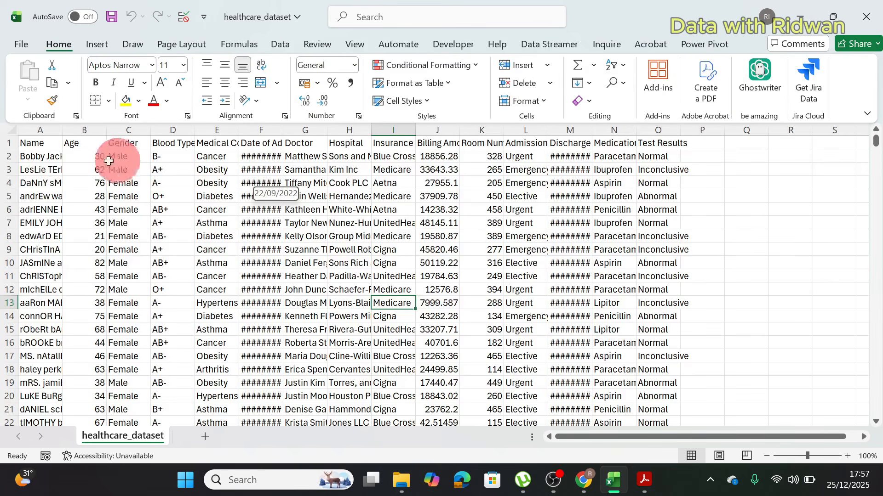
{"action": "left_click", "coordinate": [9, 134]}
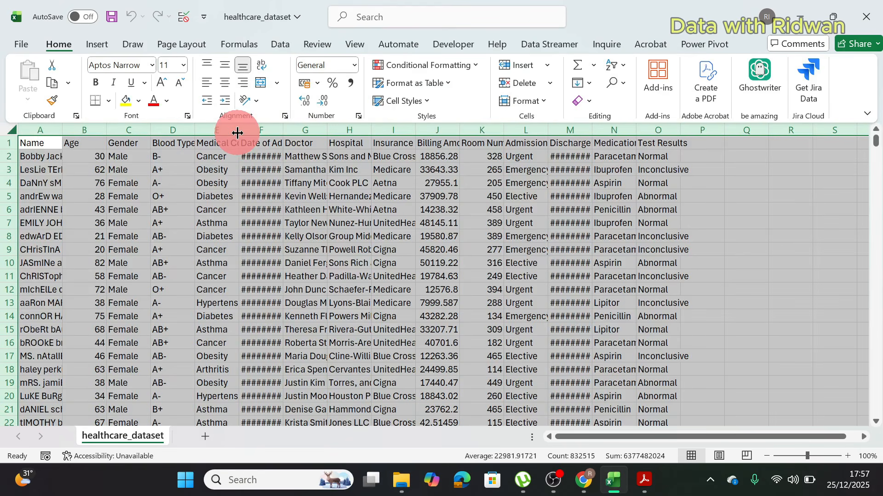
{"action": "left_click_drag", "start_coordinate": [237, 133], "coordinate": [237, 132]}
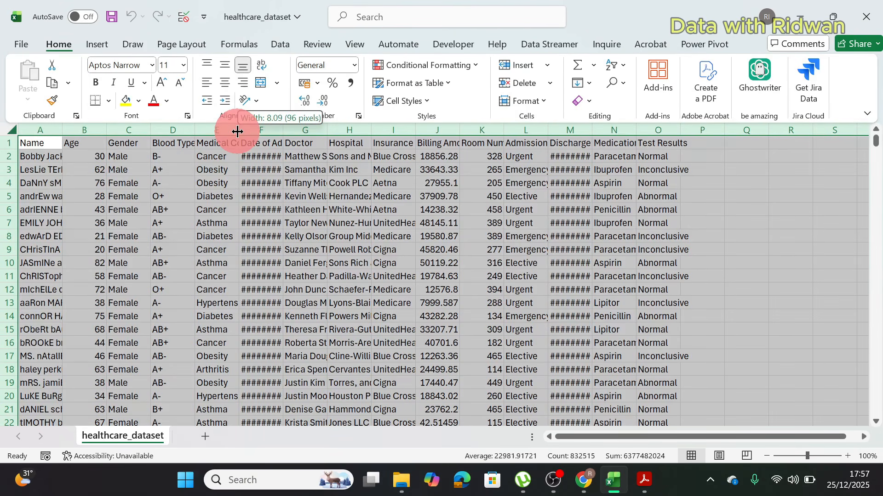
{"action": "double_click", "coordinate": [238, 132]}
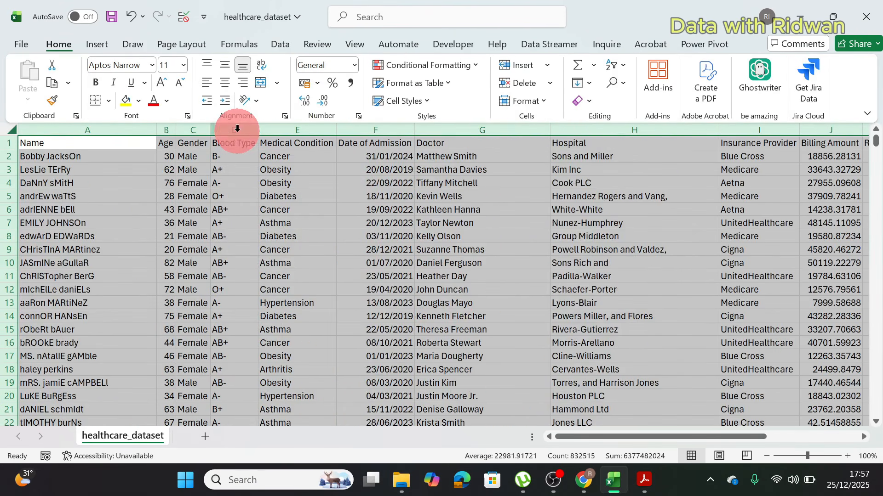
{"action": "left_click", "coordinate": [375, 287]}
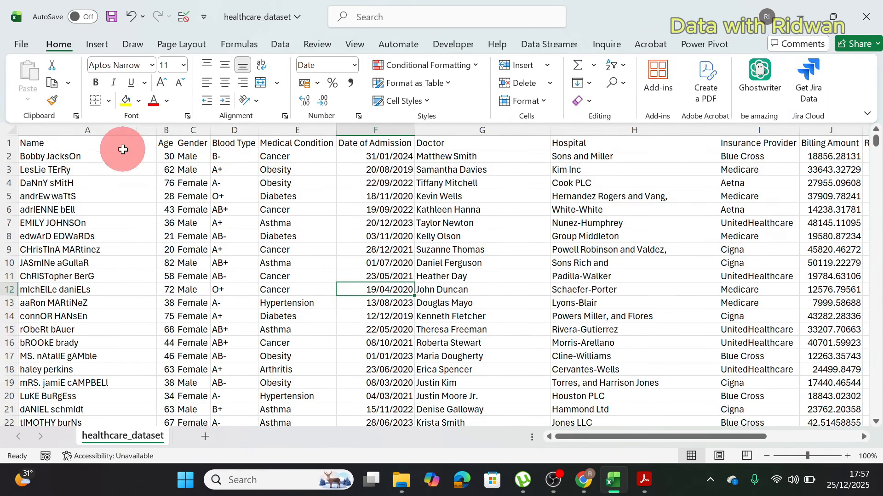
Step: Review the dataset's columns one by one, from Name and Age across to Medication and Test Results
{"action": "left_click", "coordinate": [90, 129]}
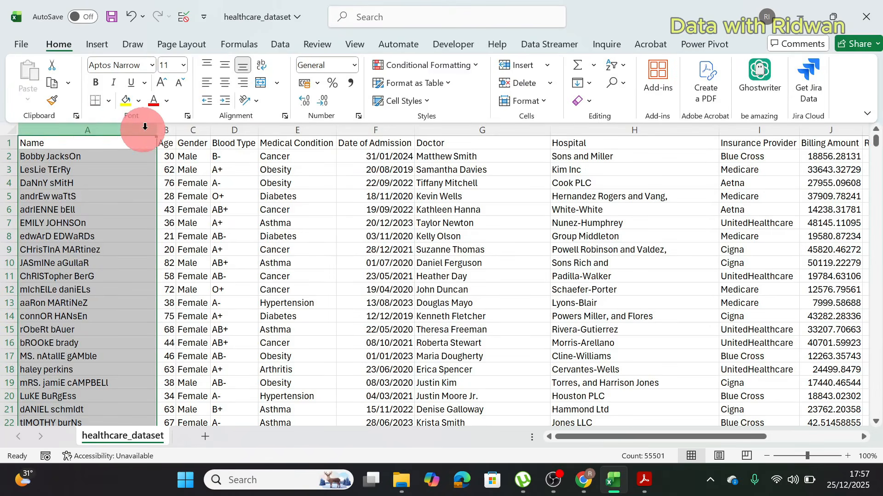
{"action": "left_click", "coordinate": [166, 130]}
{"action": "left_click", "coordinate": [192, 129]}
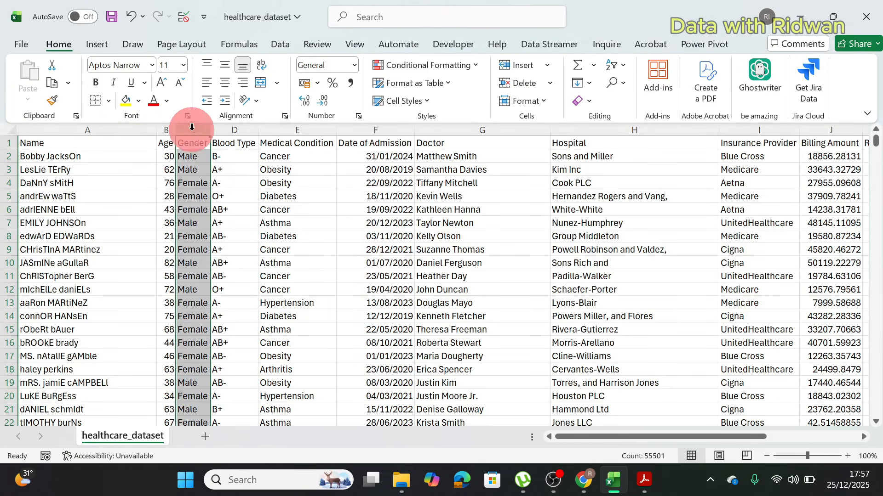
{"action": "left_click", "coordinate": [234, 129]}
{"action": "left_click", "coordinate": [282, 129]}
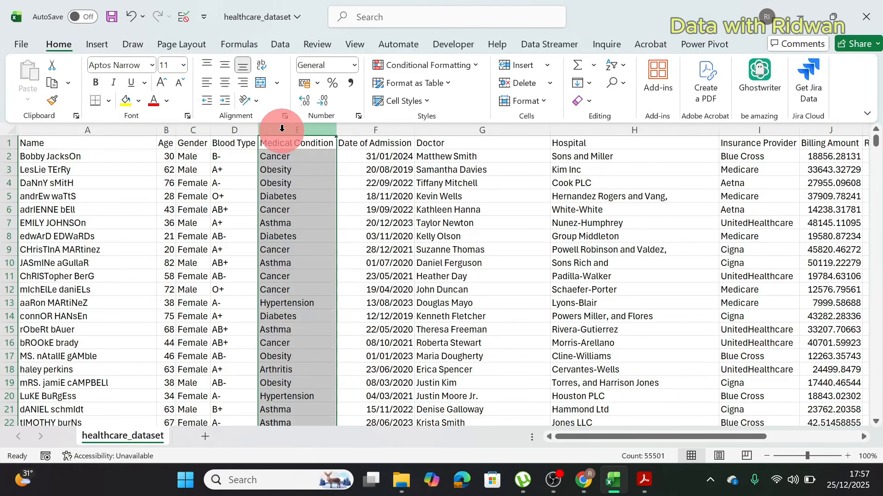
{"action": "left_click", "coordinate": [391, 130]}
{"action": "left_click", "coordinate": [391, 127]}
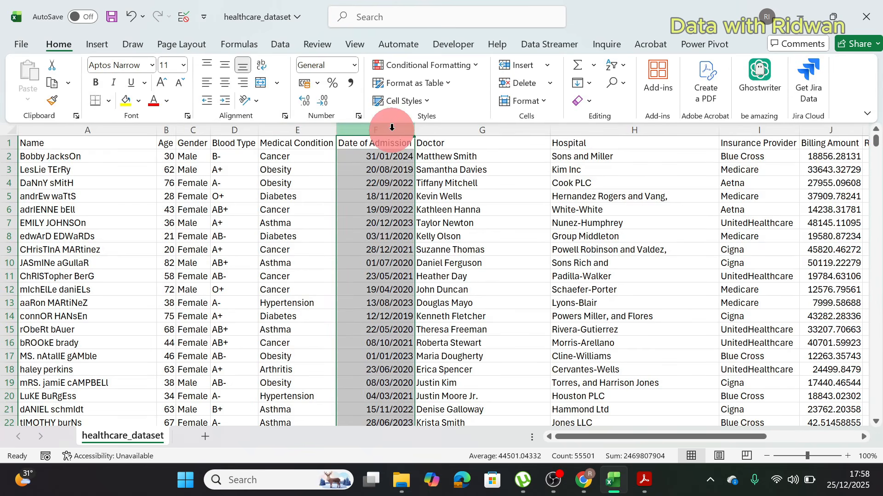
{"action": "left_click", "coordinate": [445, 131]}
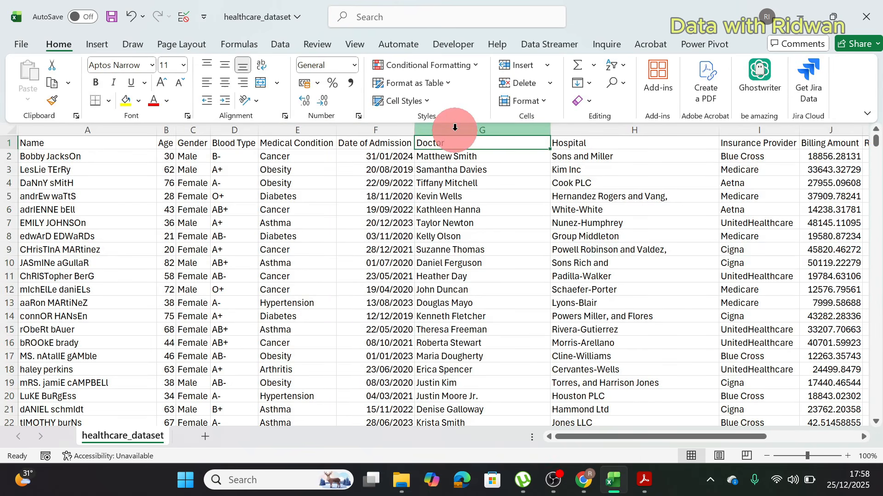
{"action": "left_click", "coordinate": [638, 132]}
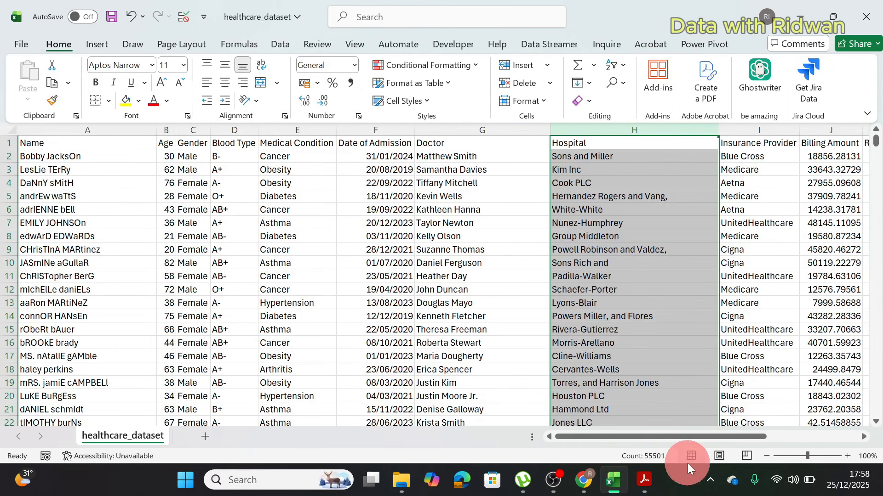
{"action": "left_click_drag", "start_coordinate": [686, 437], "coordinate": [745, 438]}
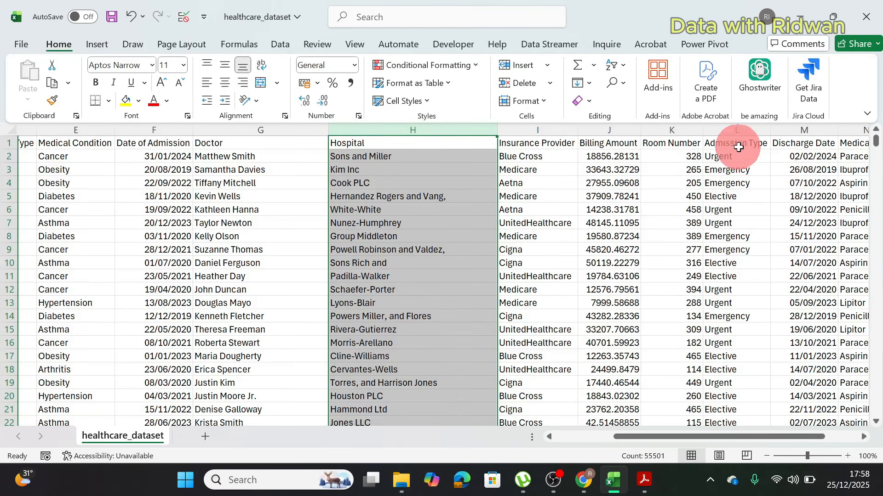
{"action": "left_click_drag", "start_coordinate": [751, 437], "coordinate": [784, 437]}
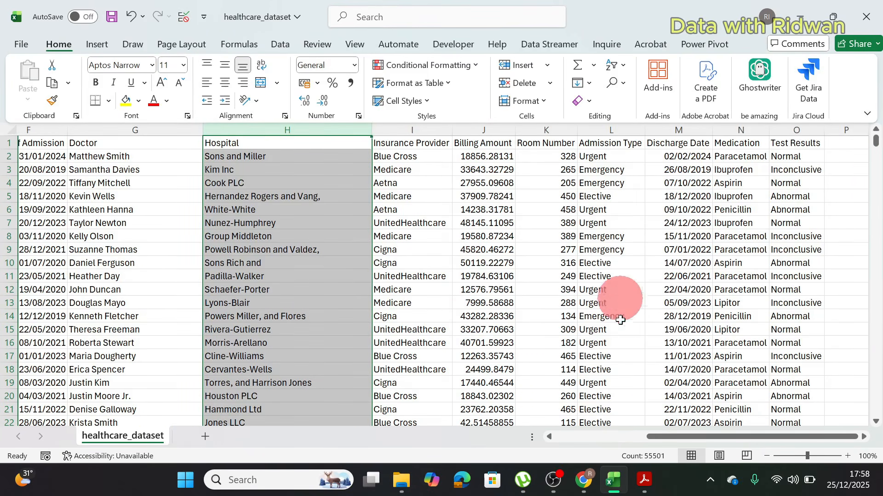
{"action": "left_click_drag", "start_coordinate": [683, 436], "coordinate": [554, 440]}
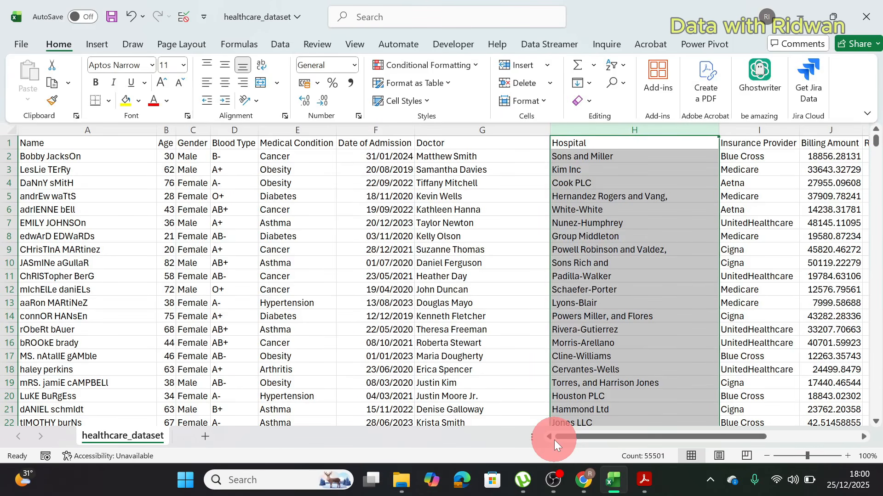
{"action": "left_click", "coordinate": [190, 221]}
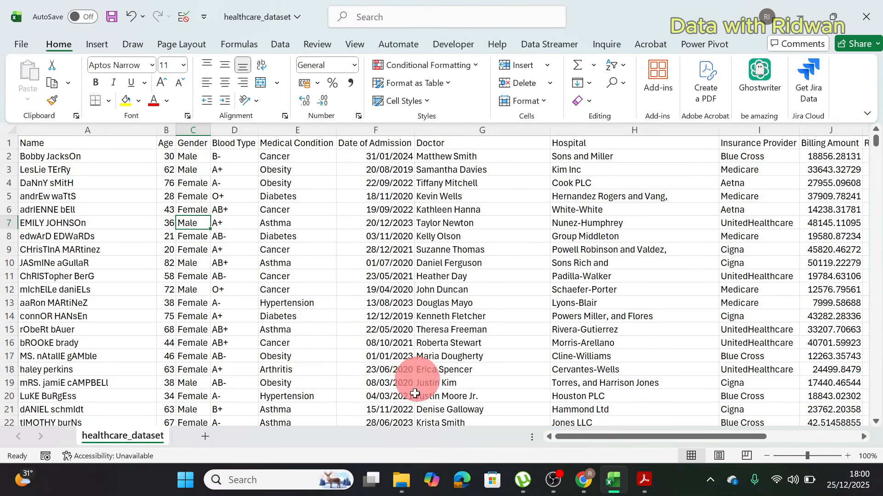
Step: Switch to the business problem PDF in Acrobat and review the questions from Patient Volume Trends to Seasonality
{"action": "left_click", "coordinate": [461, 480]}
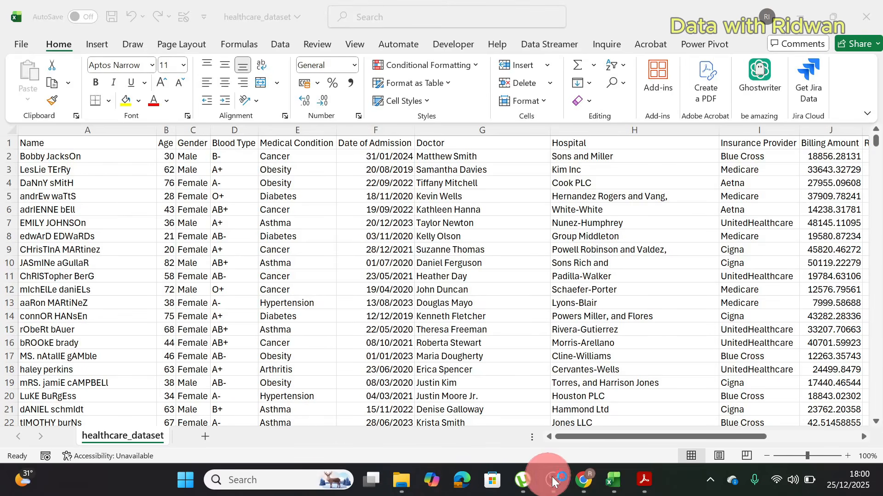
{"action": "left_click", "coordinate": [645, 481]}
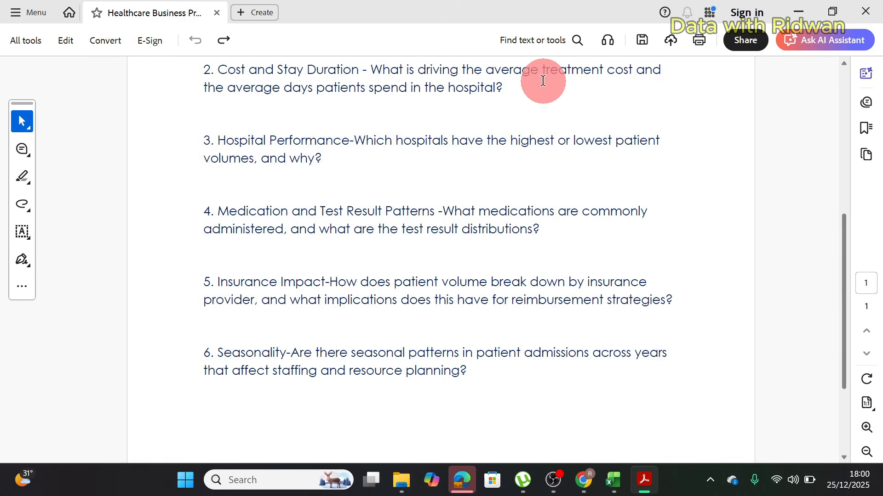
{"action": "left_click_drag", "start_coordinate": [844, 243], "coordinate": [843, 56]}
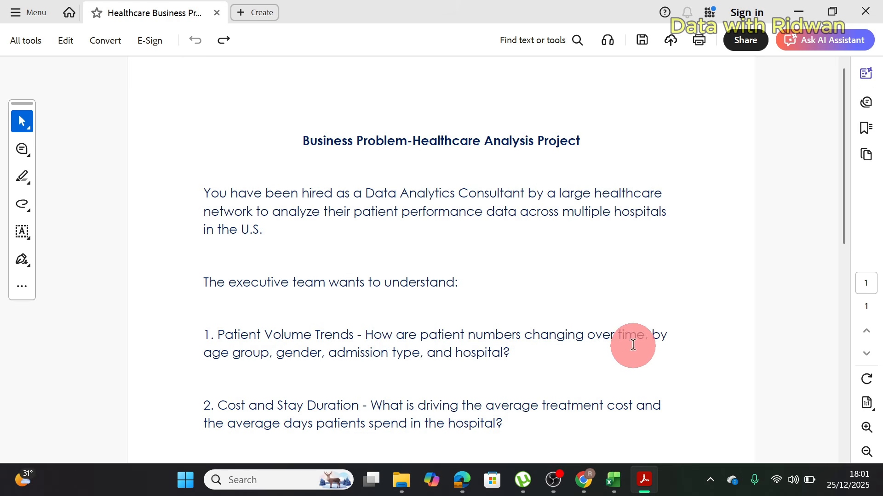
{"action": "left_click_drag", "start_coordinate": [839, 223], "coordinate": [830, 379]}
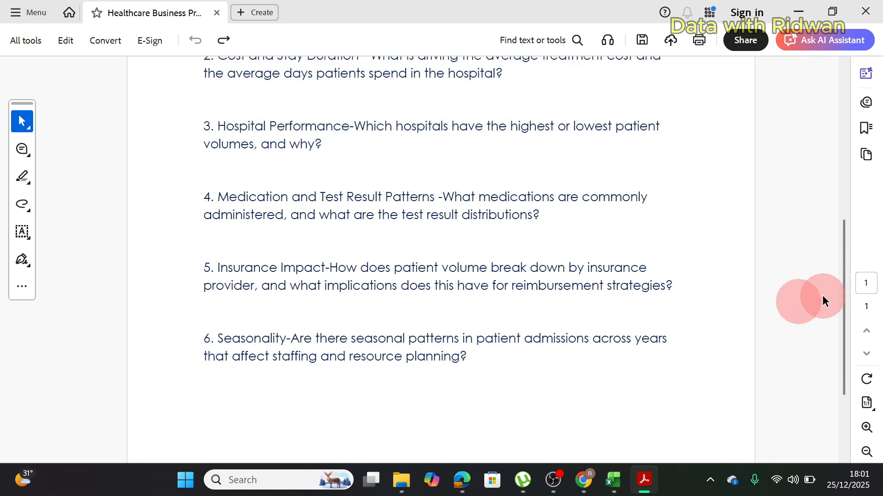
{"action": "left_click_drag", "start_coordinate": [843, 326], "coordinate": [840, 145]}
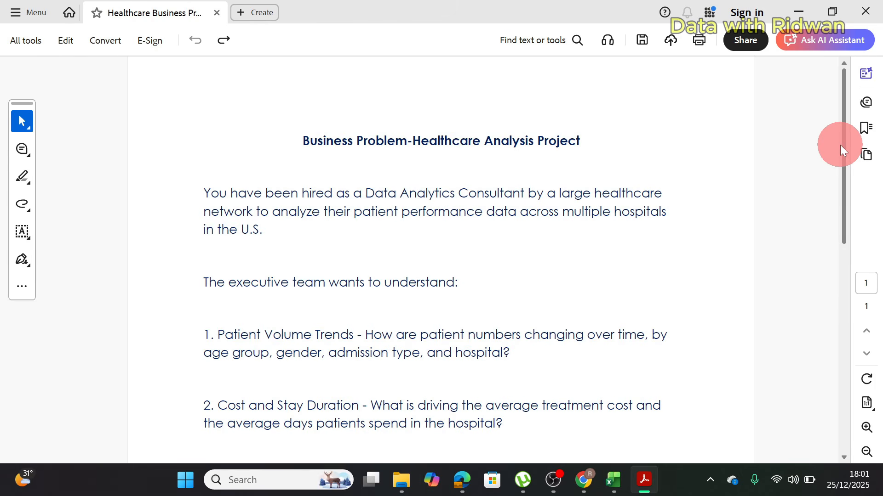
Step: Switch to the healthcare_dataset workbook in Excel and examine the Name and Date of Admission columns
{"action": "mouse_move", "coordinate": [612, 477]}
{"action": "left_click", "coordinate": [592, 425]}
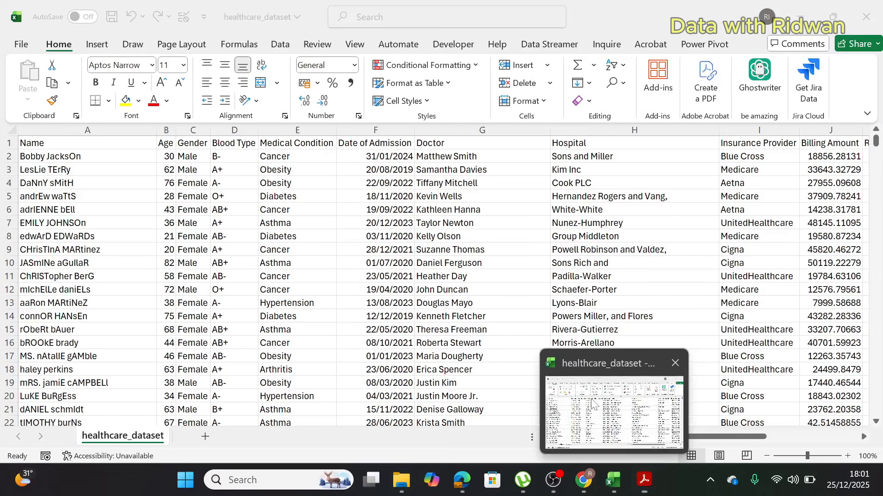
{"action": "left_click", "coordinate": [92, 131]}
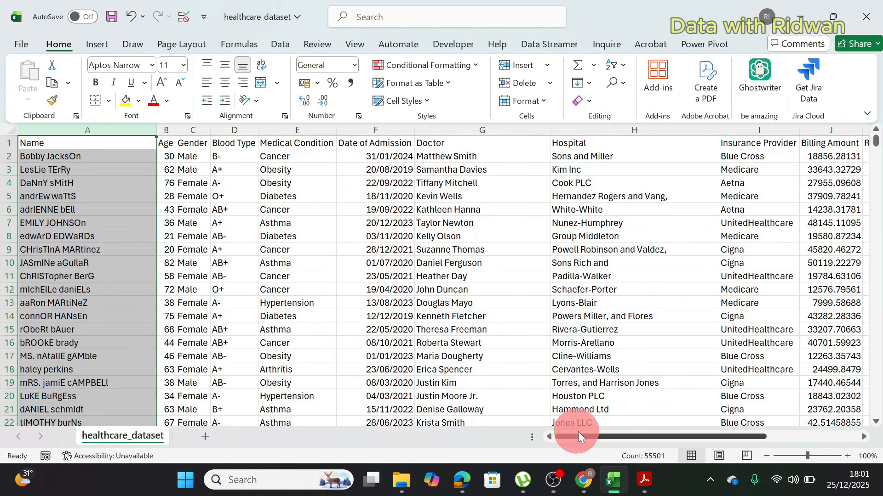
{"action": "left_click_drag", "start_coordinate": [578, 437], "coordinate": [683, 434]}
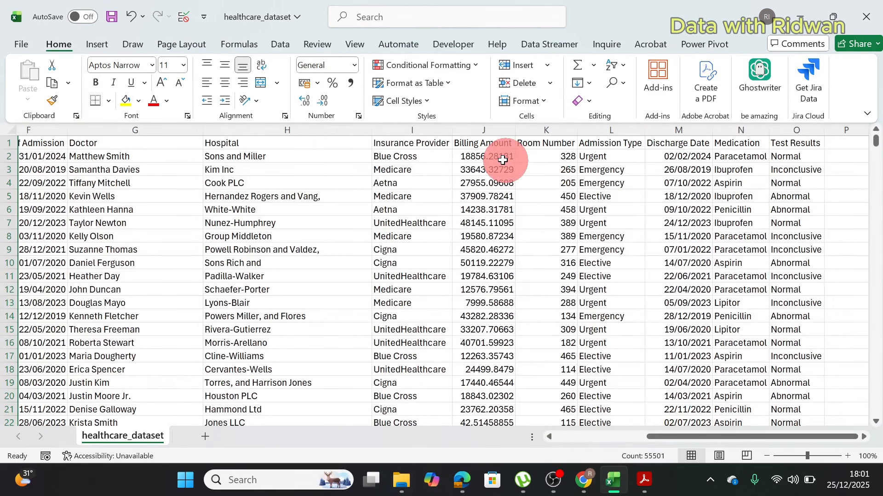
{"action": "left_click", "coordinate": [51, 153]}
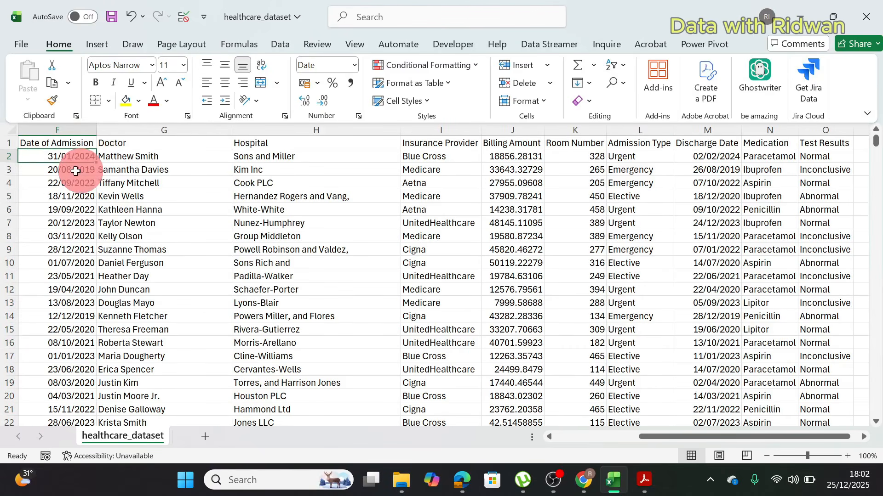
{"action": "left_click", "coordinate": [67, 145]}
{"action": "key", "text": "Left"}
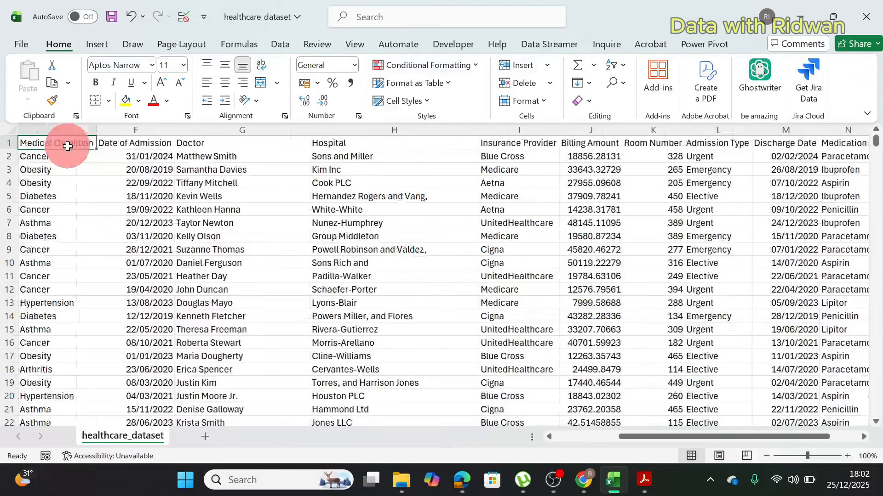
{"action": "left_click", "coordinate": [138, 157]}
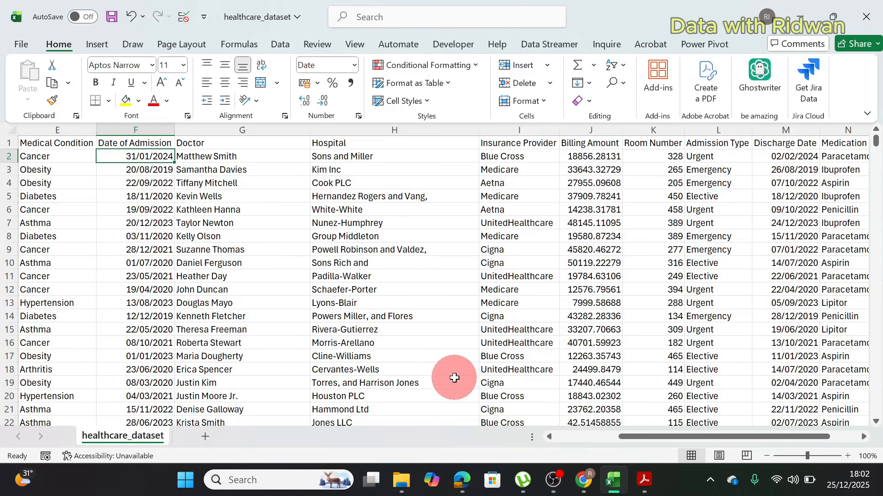
Step: Switch to the business problem PDF in Acrobat and reread the Patient Volume Trends and Cost and Stay Duration questions
{"action": "left_click", "coordinate": [621, 478]}
{"action": "left_click", "coordinate": [645, 485]}
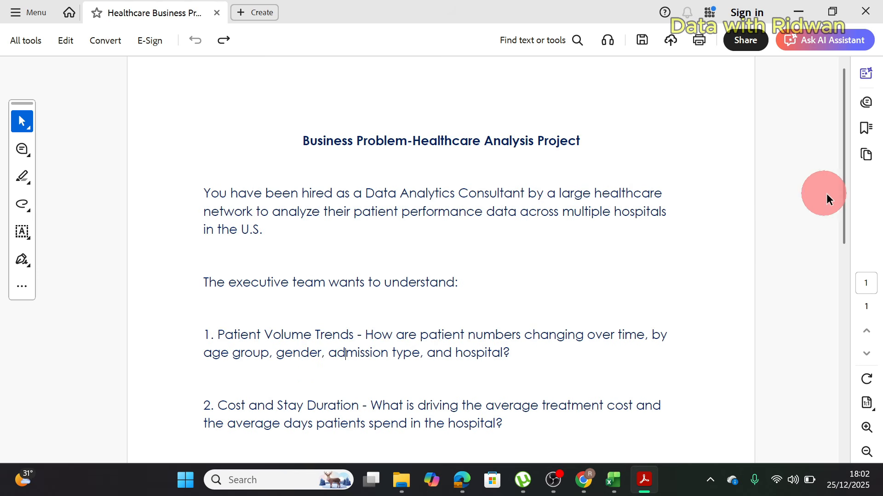
{"action": "left_click_drag", "start_coordinate": [847, 211], "coordinate": [842, 236]}
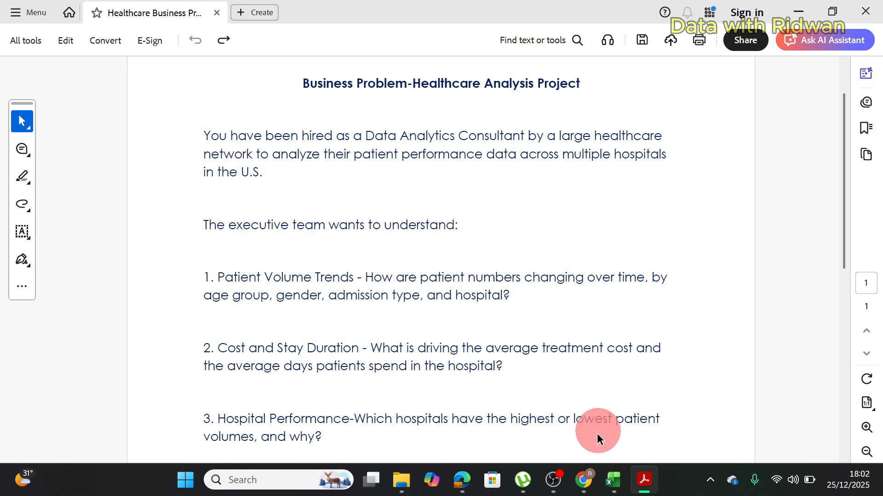
Step: Switch to the healthcare_dataset workbook in Excel and examine the Billing Amount column and the columns through Test Results
{"action": "left_click", "coordinate": [614, 490]}
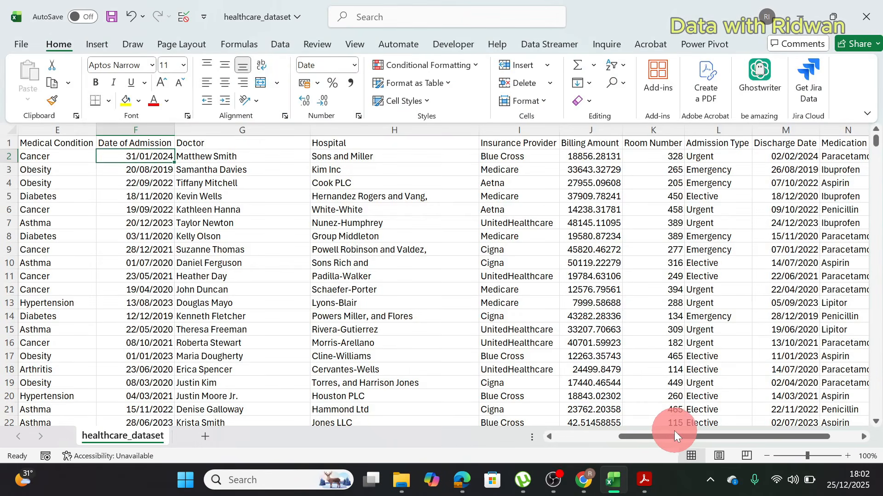
{"action": "left_click", "coordinate": [671, 434]}
{"action": "mouse_move", "coordinate": [671, 434]}
{"action": "left_mouse_down"}
{"action": "mouse_move", "coordinate": [689, 432]}
{"action": "mouse_move", "coordinate": [659, 431]}
{"action": "mouse_move", "coordinate": [679, 429]}
{"action": "left_mouse_up"}
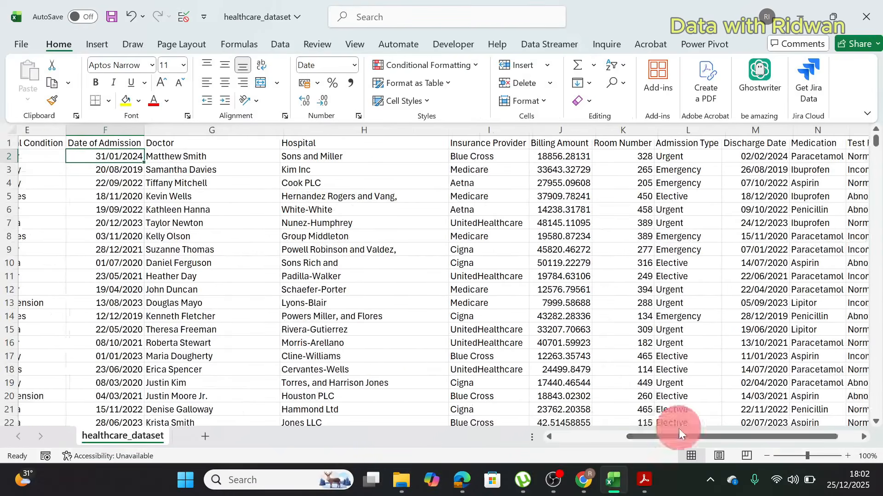
{"action": "left_click", "coordinate": [555, 132]}
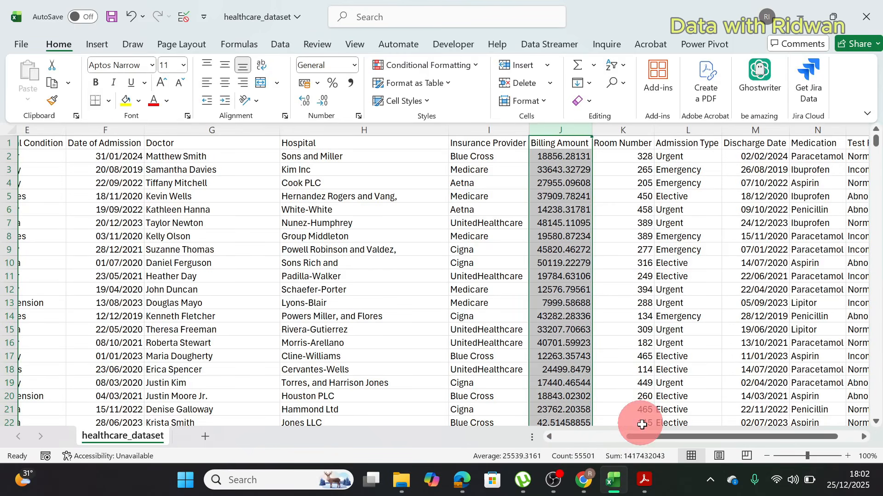
{"action": "left_click_drag", "start_coordinate": [645, 436], "coordinate": [668, 437]}
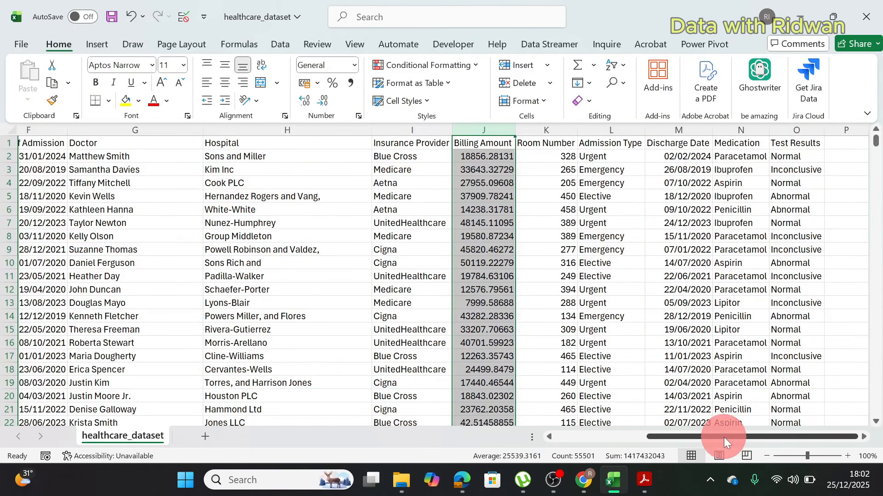
Step: Examine the Date of Admission and Discharge Date columns of the healthcare dataset as the basis for the length of stay
{"action": "left_click_drag", "start_coordinate": [724, 437], "coordinate": [558, 449]}
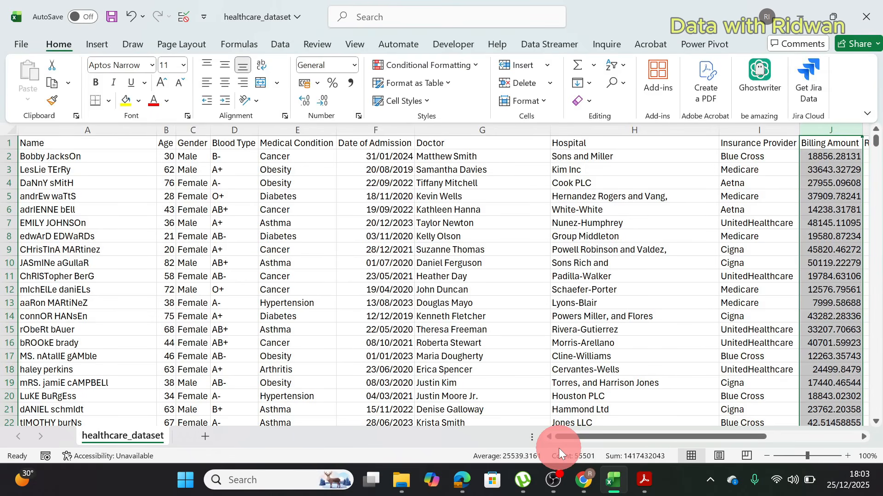
{"action": "left_click", "coordinate": [390, 143]}
{"action": "left_click_drag", "start_coordinate": [699, 438], "coordinate": [791, 437]}
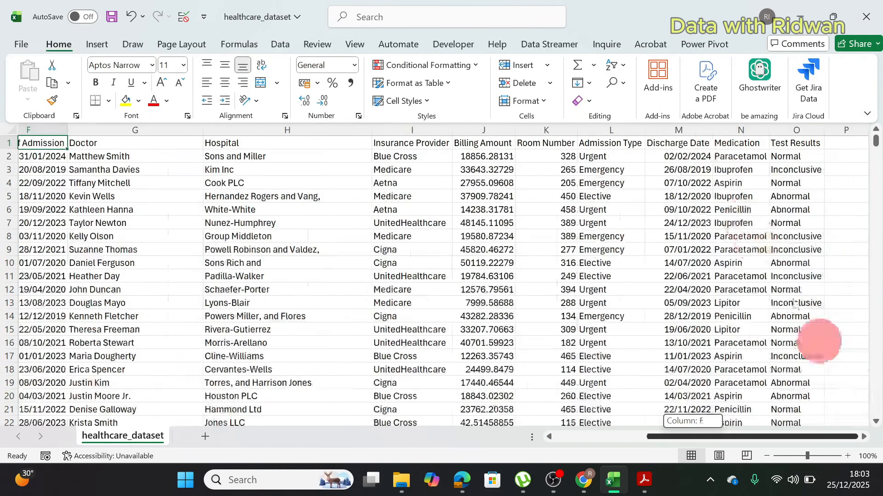
{"action": "left_click", "coordinate": [668, 138]}
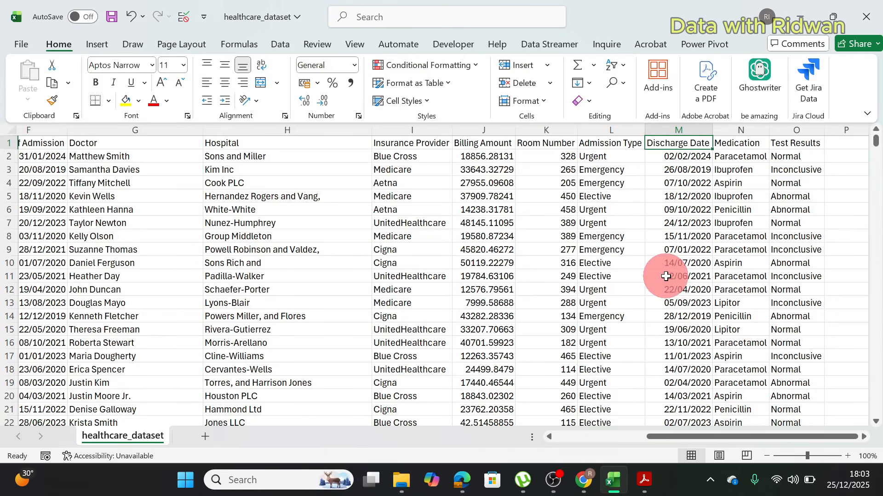
{"action": "left_click_drag", "start_coordinate": [660, 437], "coordinate": [611, 445]}
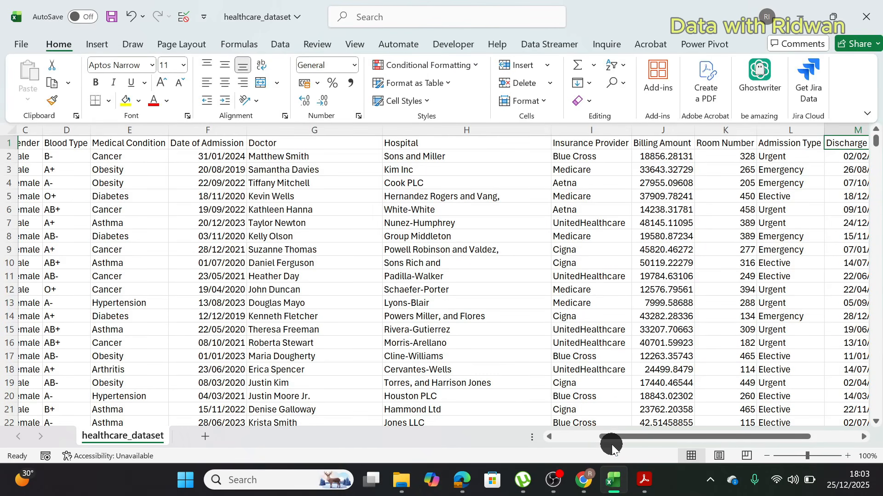
{"action": "mouse_move", "coordinate": [613, 442]}
{"action": "left_mouse_down"}
{"action": "mouse_move", "coordinate": [544, 440]}
{"action": "mouse_move", "coordinate": [647, 435]}
{"action": "mouse_move", "coordinate": [627, 440]}
{"action": "left_mouse_up"}
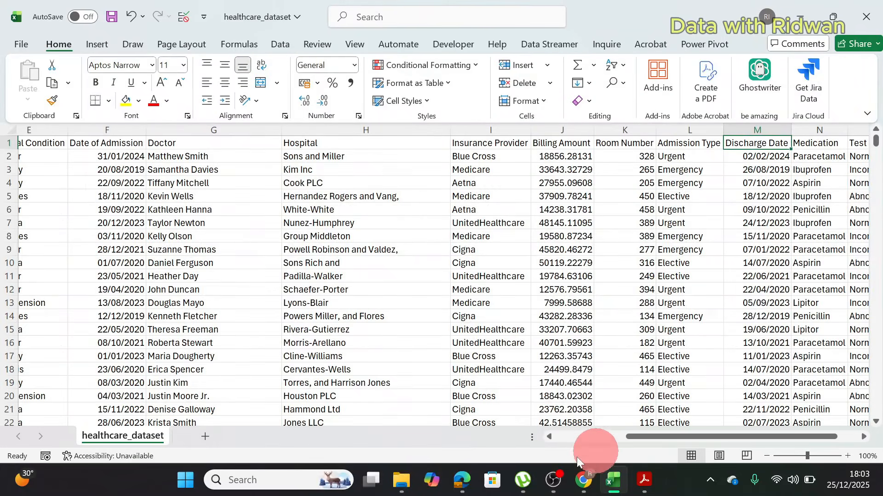
Step: Switch to the business problem PDF in Acrobat and review the remaining questions from Cost and Stay Duration to Seasonality
{"action": "left_click", "coordinate": [461, 480]}
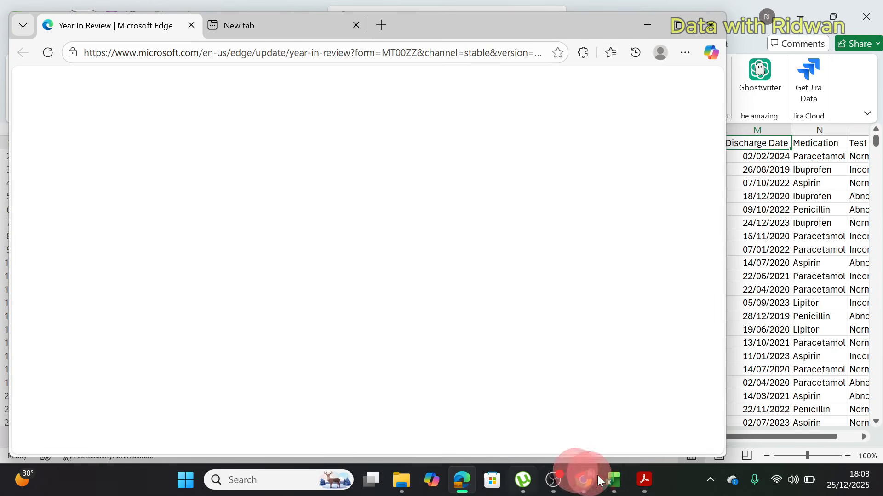
{"action": "left_click", "coordinate": [644, 480]}
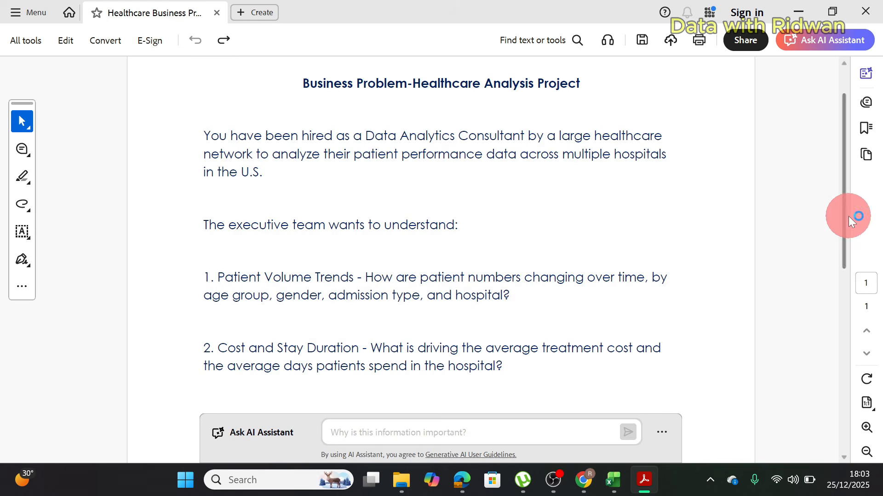
{"action": "left_click_drag", "start_coordinate": [848, 216], "coordinate": [848, 294]}
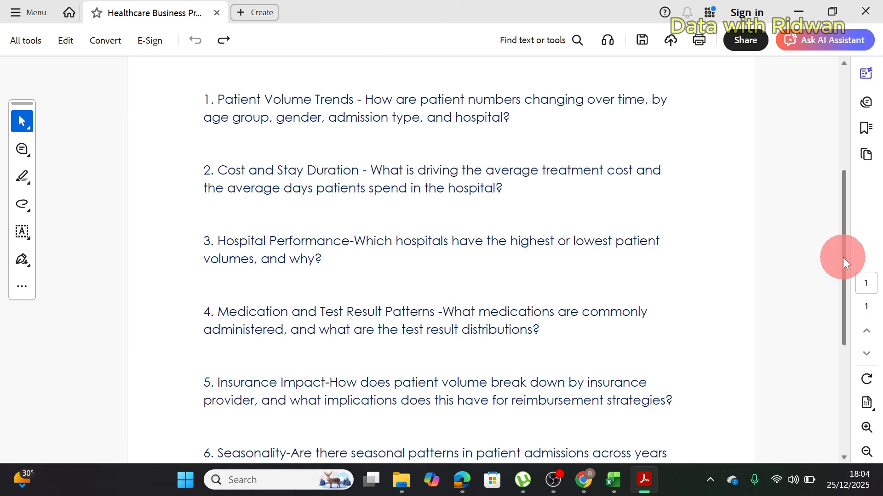
{"action": "left_click_drag", "start_coordinate": [843, 285], "coordinate": [843, 377]}
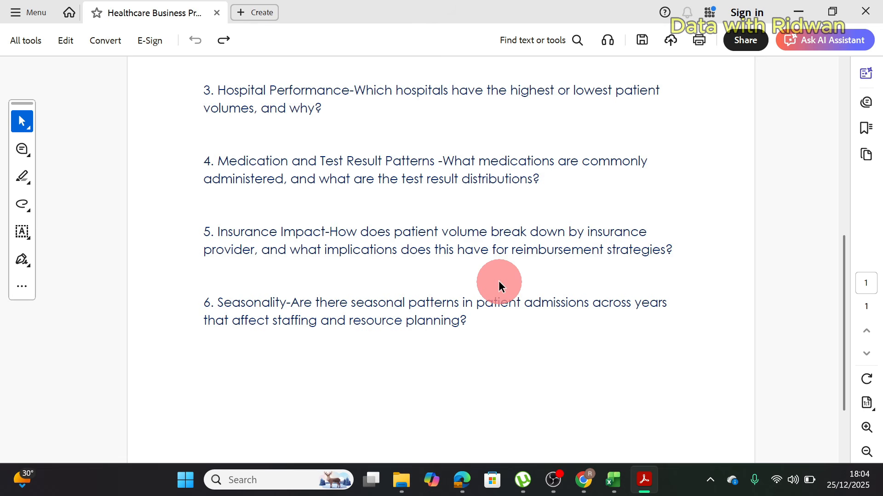
Step: Switch to the healthcare_dataset workbook in Excel and select the Insurance Provider column to examine it
{"action": "left_click", "coordinate": [618, 483]}
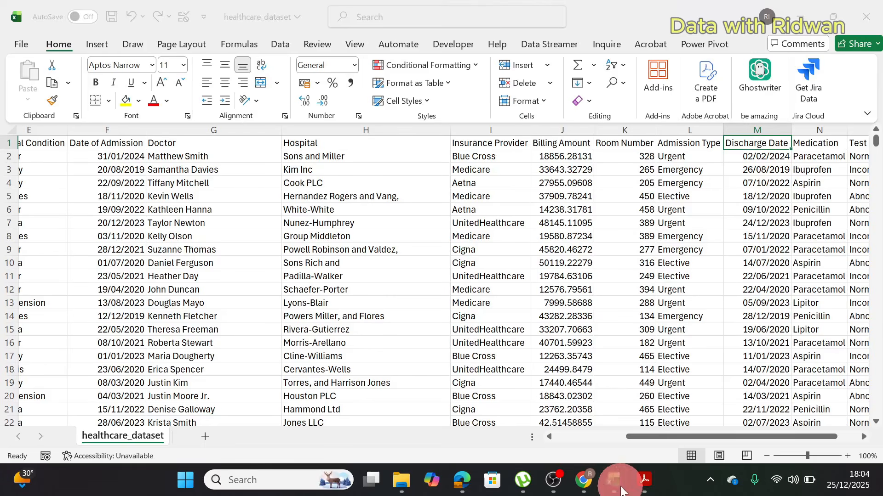
{"action": "left_click_drag", "start_coordinate": [713, 439], "coordinate": [722, 439]}
{"action": "left_click", "coordinate": [459, 127]}
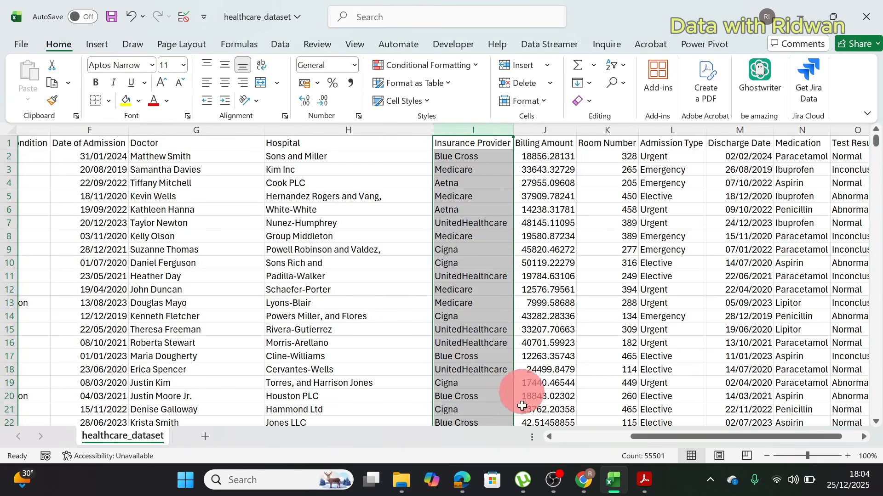
Step: Reread the Seasonality question in the Acrobat PDF, and return to the first columns of the healthcare_dataset workbook in Excel
{"action": "left_click", "coordinate": [608, 483]}
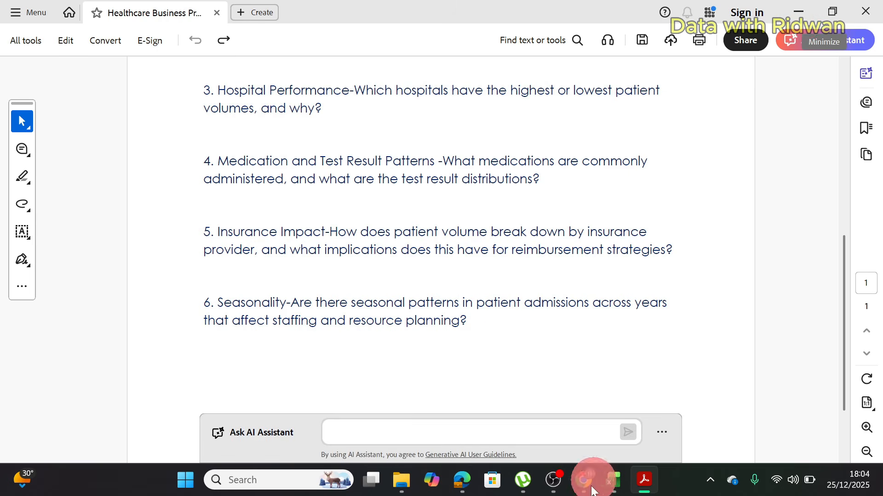
{"action": "mouse_move", "coordinate": [614, 482]}
{"action": "left_click", "coordinate": [616, 401]}
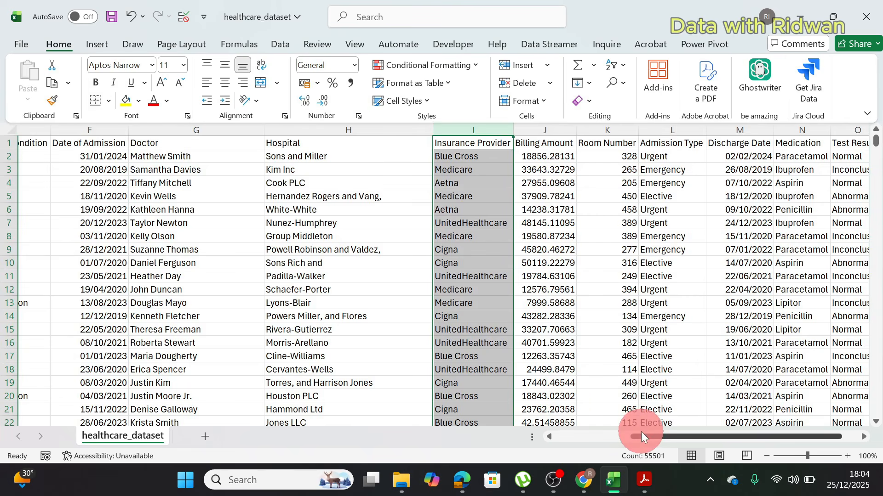
{"action": "left_click_drag", "start_coordinate": [641, 432], "coordinate": [490, 432]}
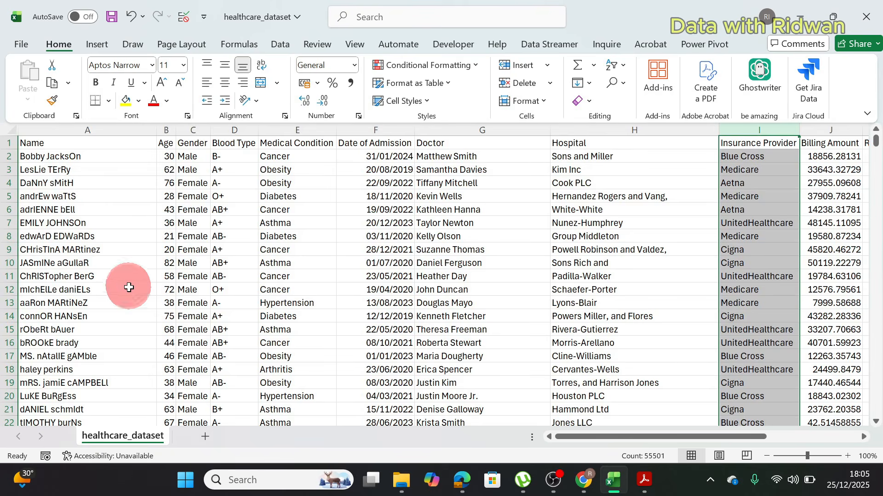
Step: Start a data import from a Text/CSV file
{"action": "left_click", "coordinate": [19, 222]}
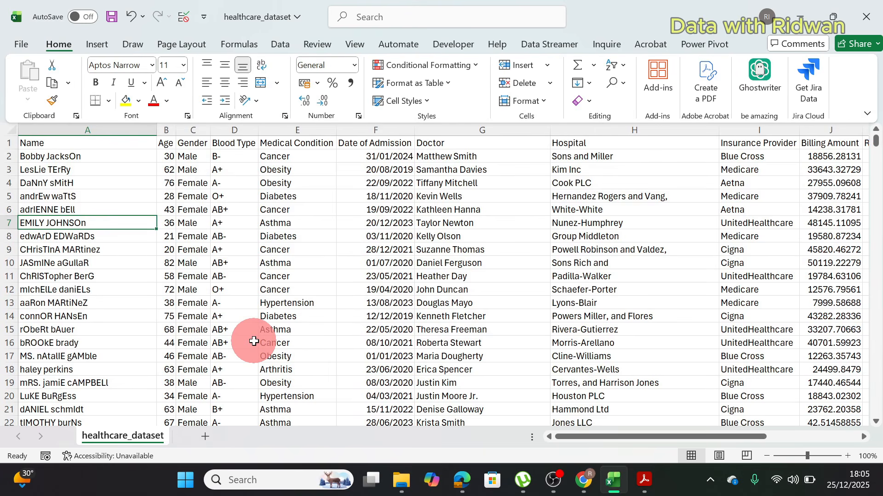
{"action": "left_click", "coordinate": [279, 46]}
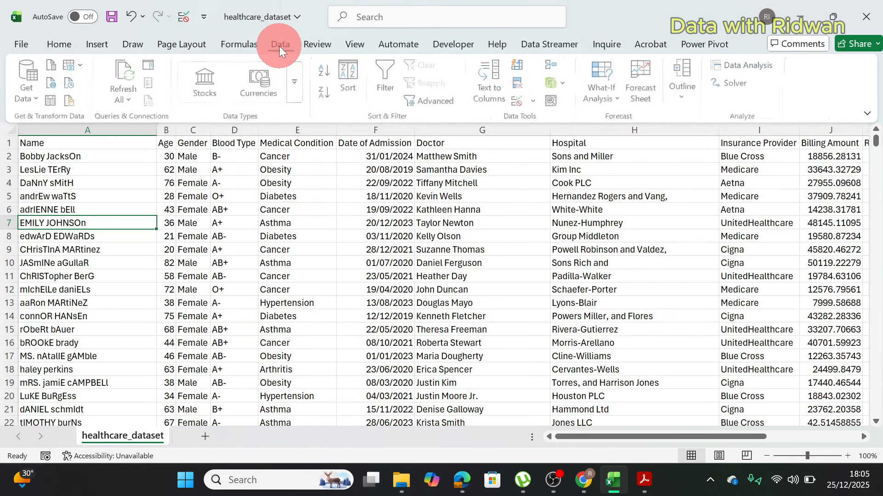
{"action": "left_click", "coordinate": [29, 101]}
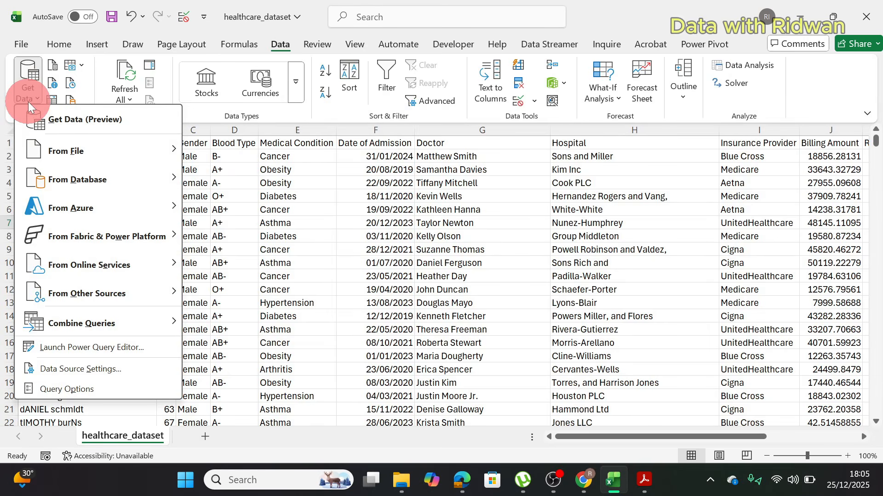
{"action": "mouse_move", "coordinate": [88, 155]}
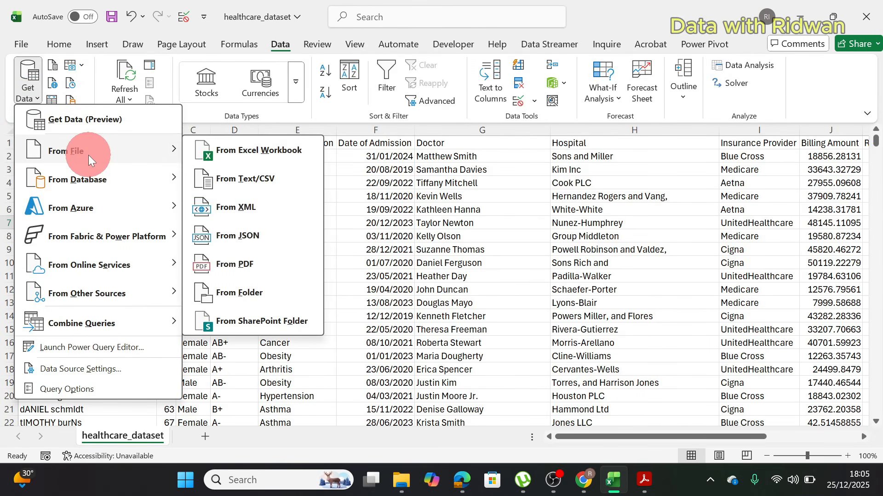
{"action": "left_click", "coordinate": [261, 180]}
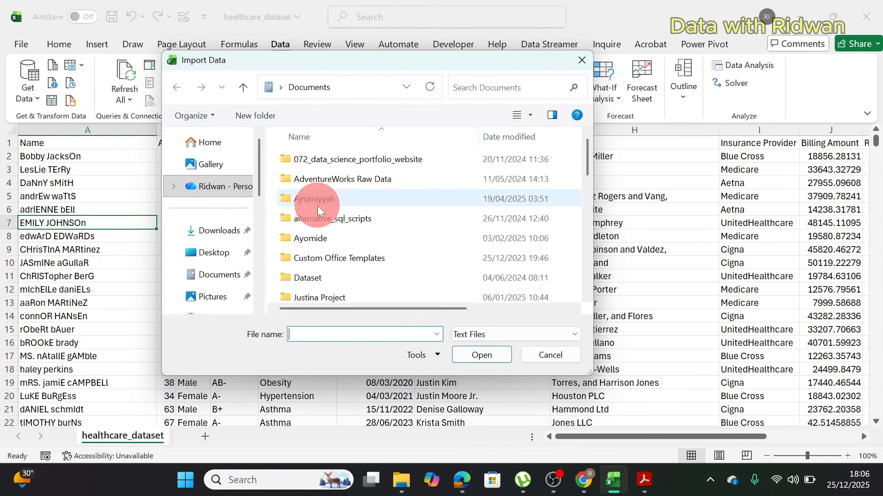
Step: Import the healthcare_dataset file from the Desktop's Healthcare Project folder and open it in Power Query Editor with Transform Data
{"action": "left_click", "coordinate": [324, 259]}
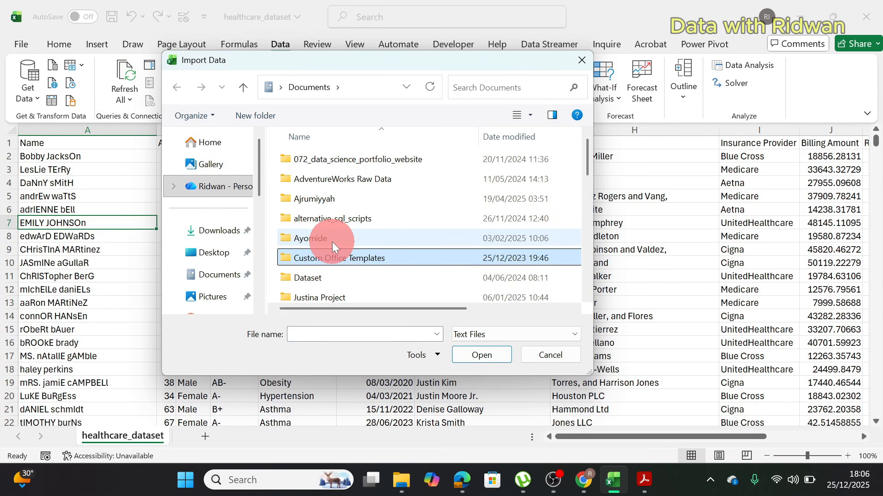
{"action": "left_click", "coordinate": [317, 274]}
{"action": "left_click", "coordinate": [222, 252]}
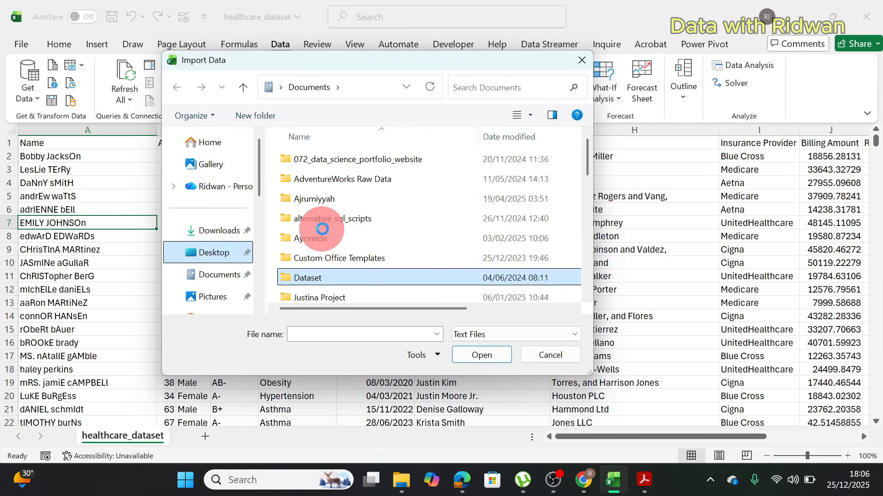
{"action": "left_click", "coordinate": [323, 221]}
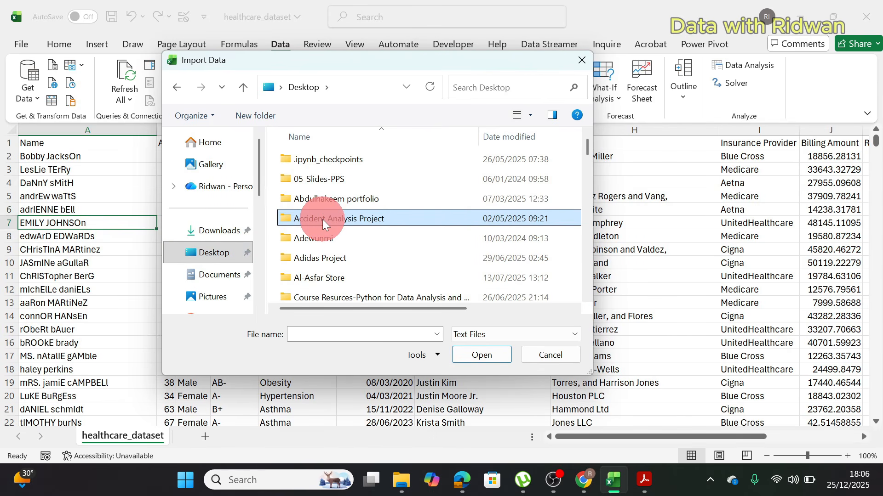
{"action": "key", "text": "h"}
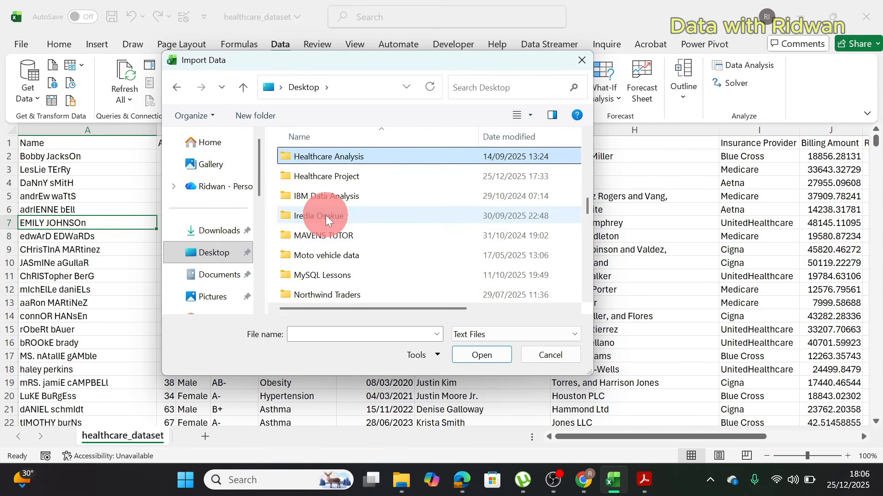
{"action": "left_click", "coordinate": [318, 177]}
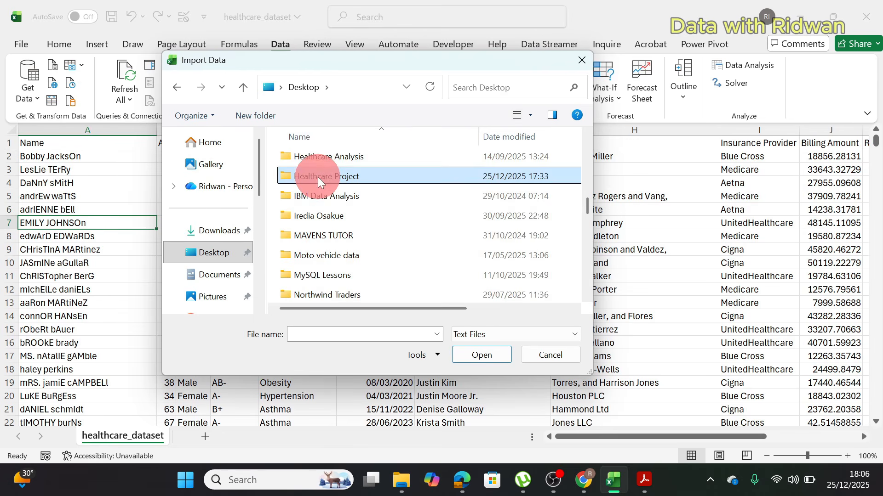
{"action": "double_click", "coordinate": [318, 178]}
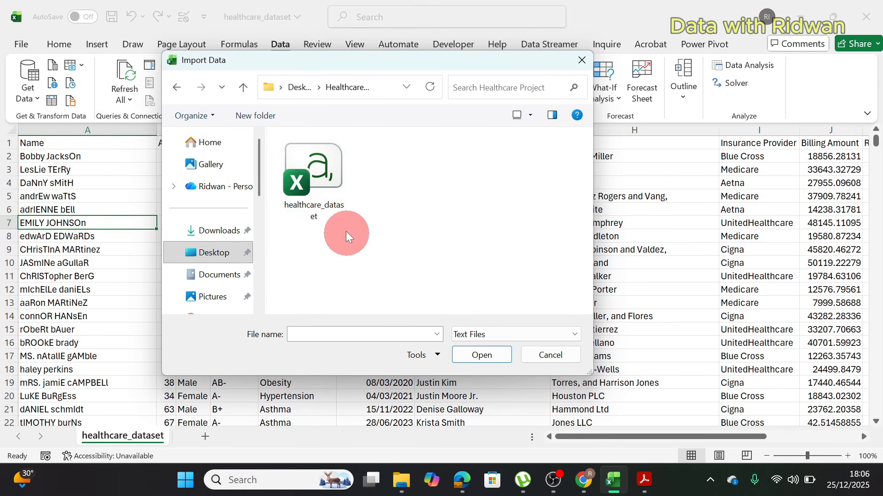
{"action": "double_click", "coordinate": [325, 194]}
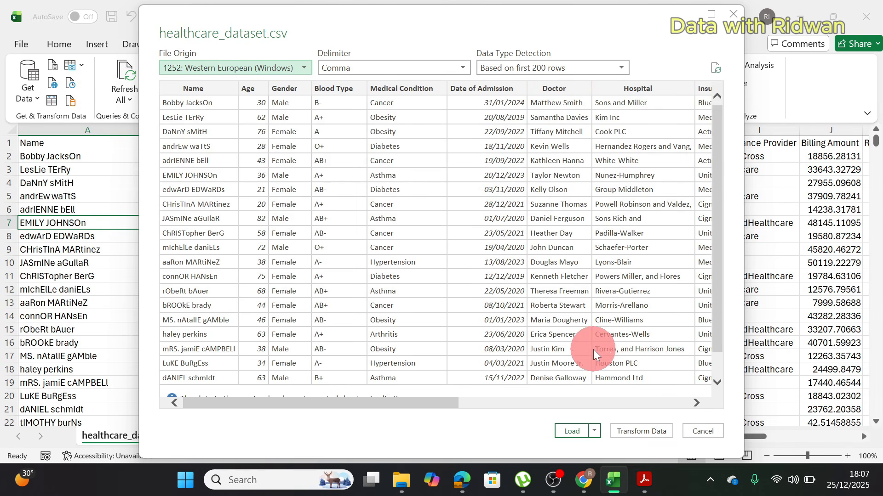
{"action": "left_click", "coordinate": [637, 426]}
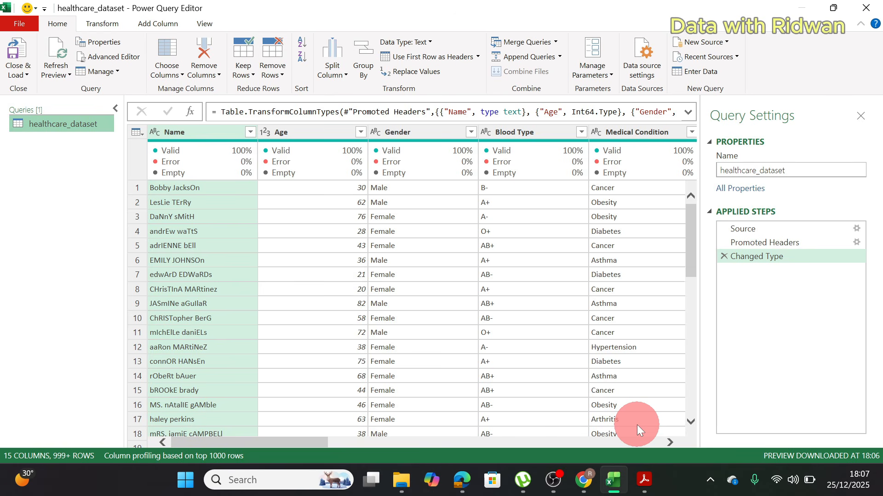
Step: Turn the Column quality display off and back on above the query preview
{"action": "left_click", "coordinate": [206, 24]}
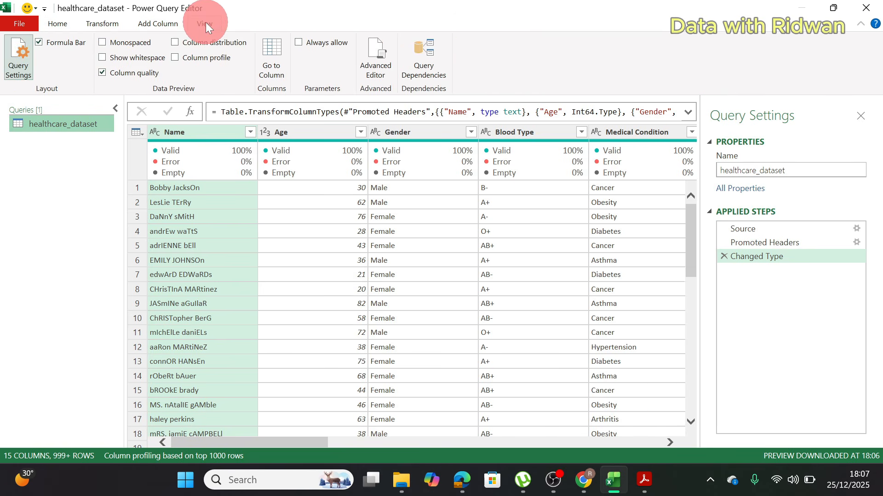
{"action": "left_click", "coordinate": [103, 73]}
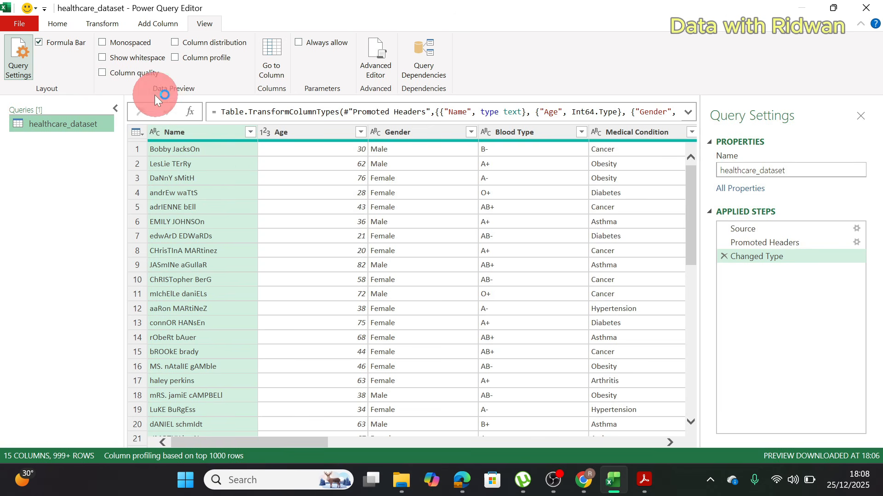
{"action": "left_click", "coordinate": [101, 73]}
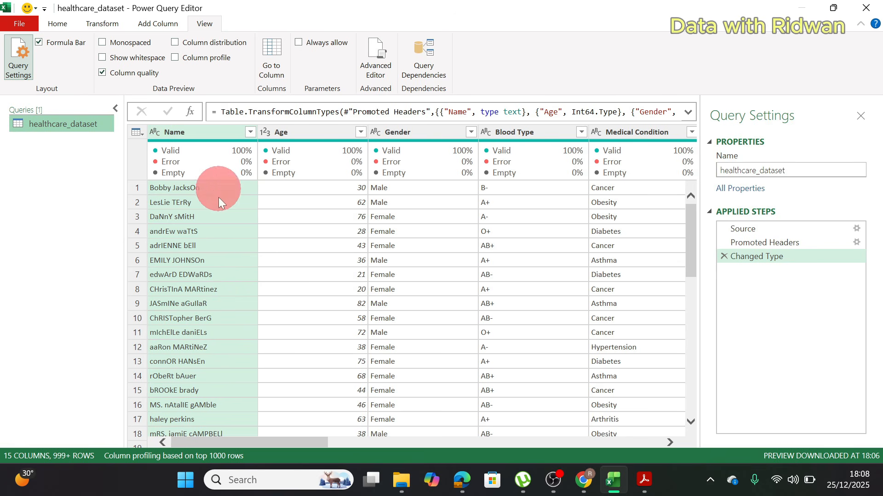
{"action": "mouse_move", "coordinate": [341, 157]}
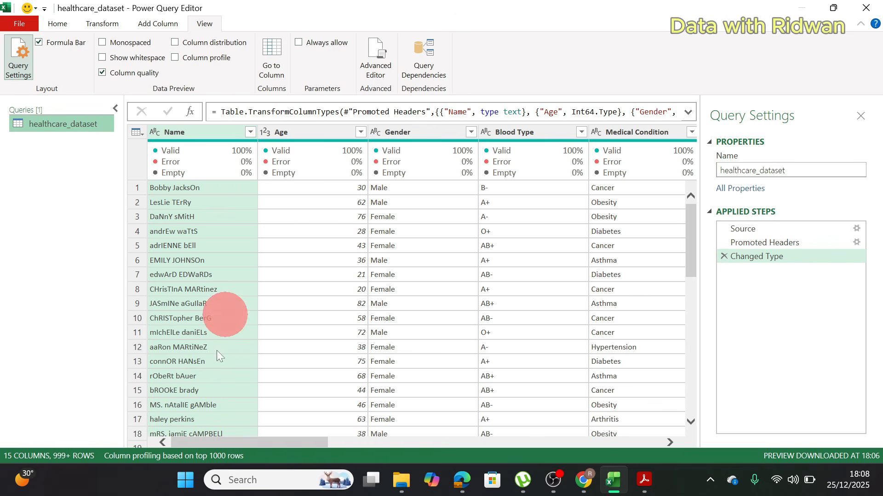
Step: Base the column profiling on the entire data set and check the quality indicators across the columns through Test Results
{"action": "left_click", "coordinate": [188, 451]}
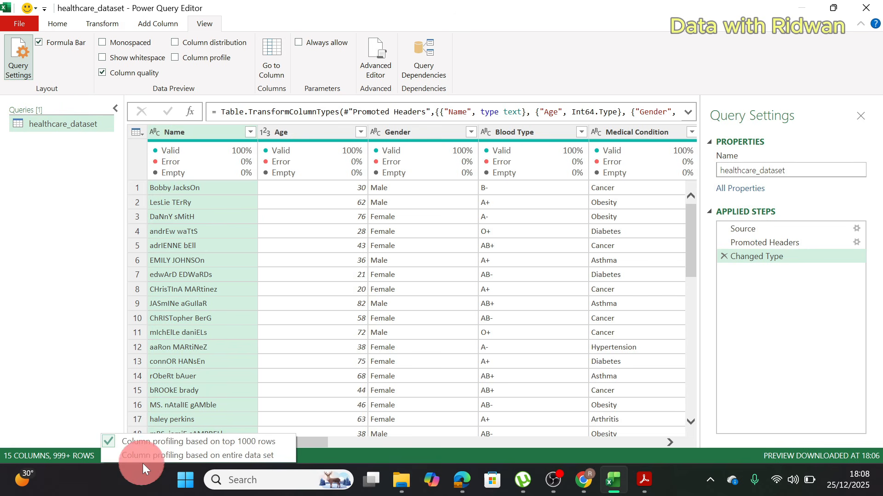
{"action": "left_click", "coordinate": [195, 456]}
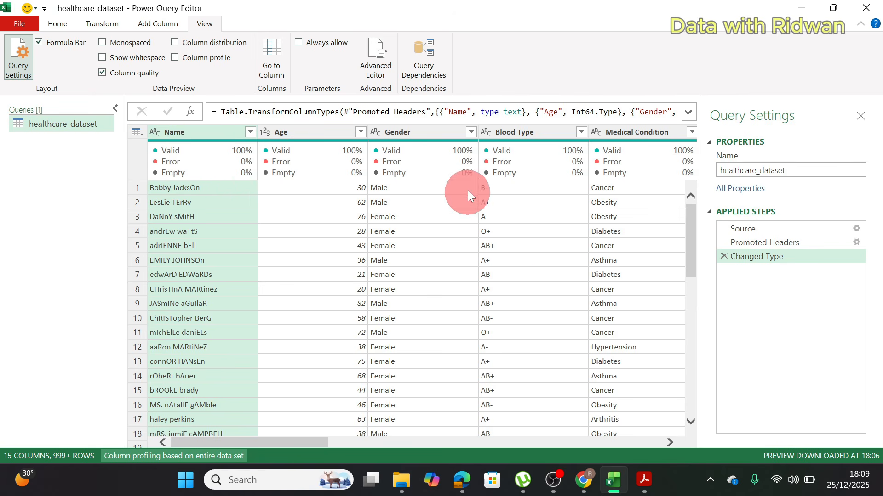
{"action": "left_click_drag", "start_coordinate": [265, 444], "coordinate": [612, 417]}
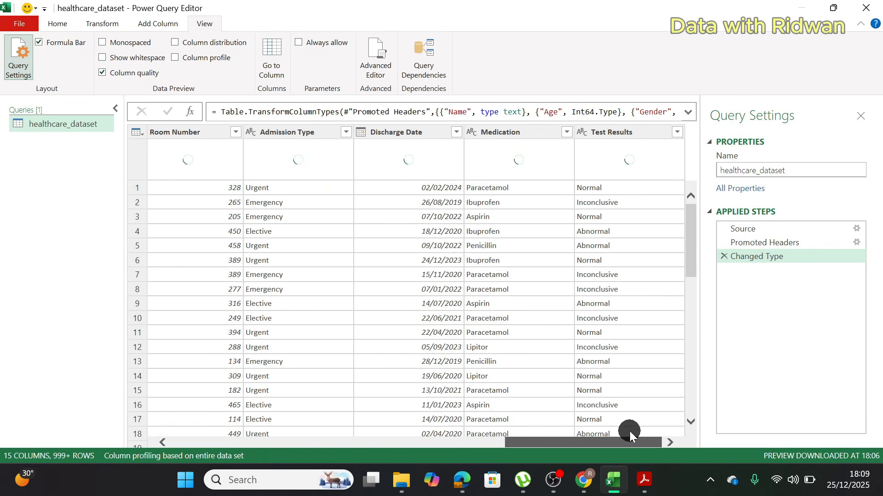
{"action": "left_click_drag", "start_coordinate": [622, 444], "coordinate": [102, 278]}
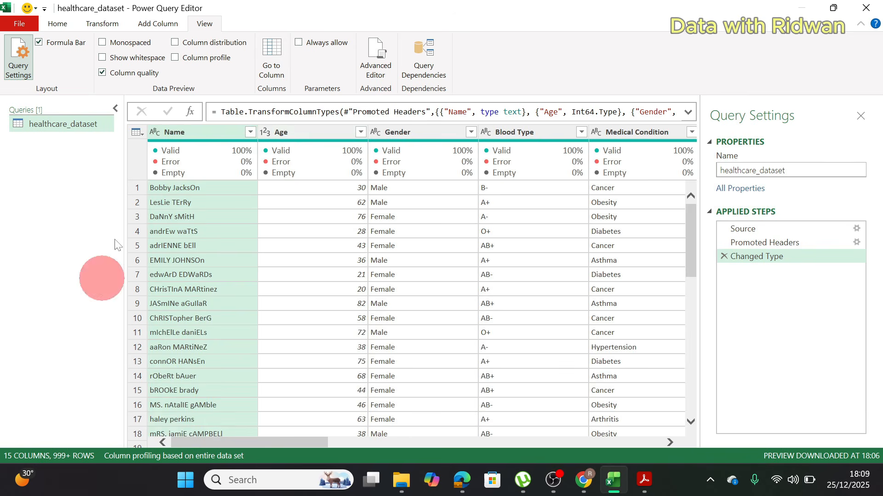
Step: Check the data types assigned to the Name, Age and Gender columns without changing them
{"action": "left_click", "coordinate": [292, 165]}
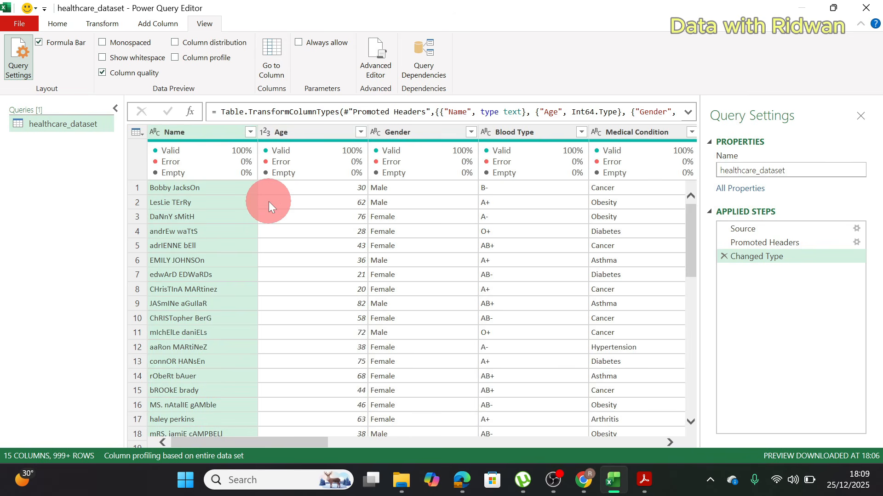
{"action": "mouse_move", "coordinate": [231, 172]}
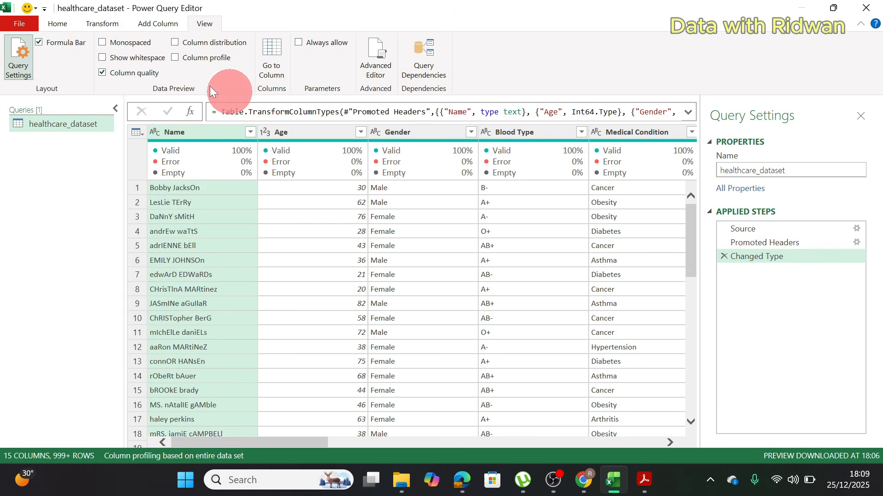
{"action": "left_click", "coordinate": [65, 26]}
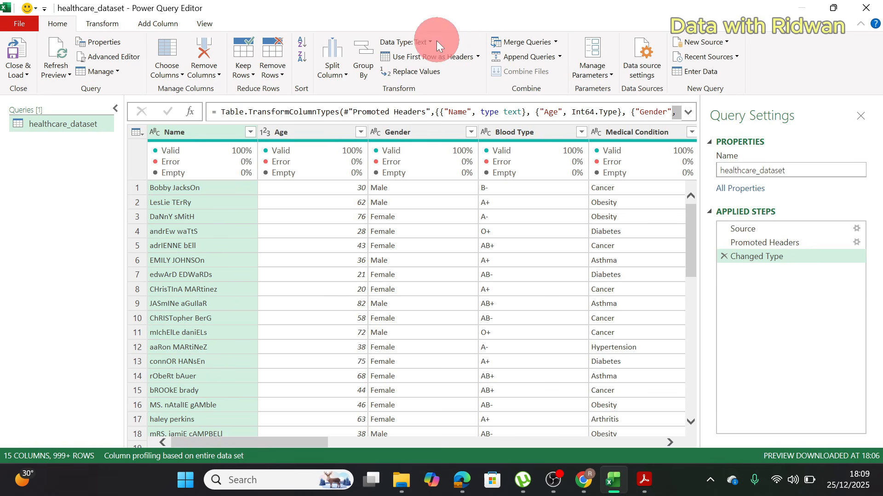
{"action": "left_click", "coordinate": [157, 133]}
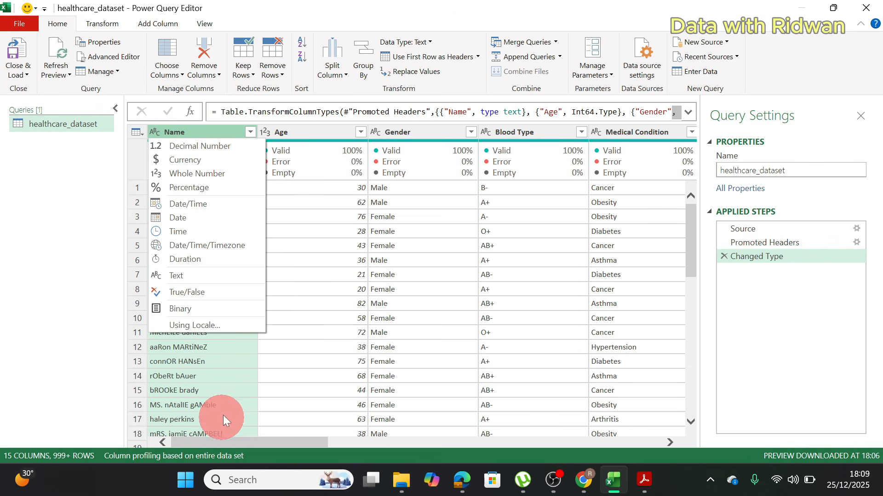
{"action": "left_click", "coordinate": [290, 132]}
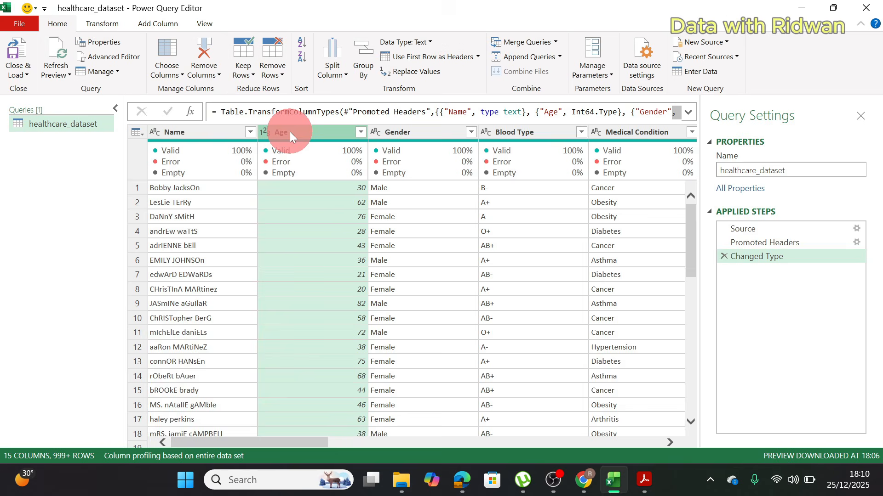
{"action": "left_click", "coordinate": [265, 134]}
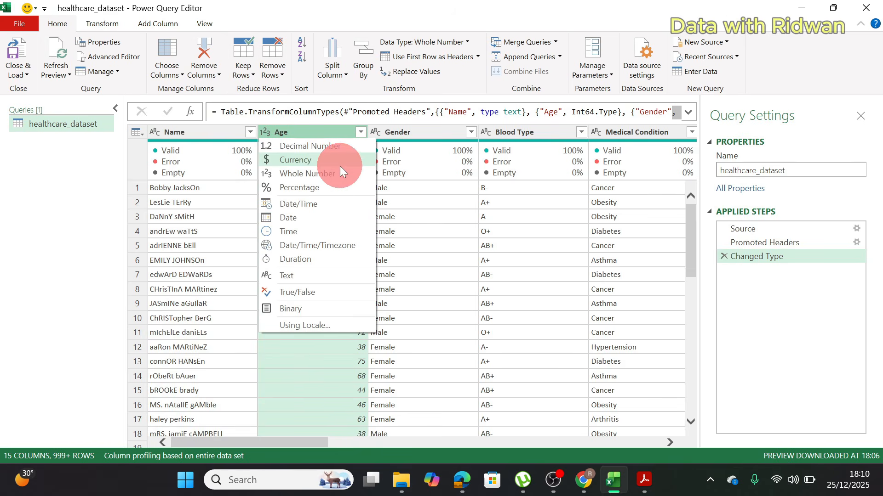
{"action": "left_click", "coordinate": [390, 133]}
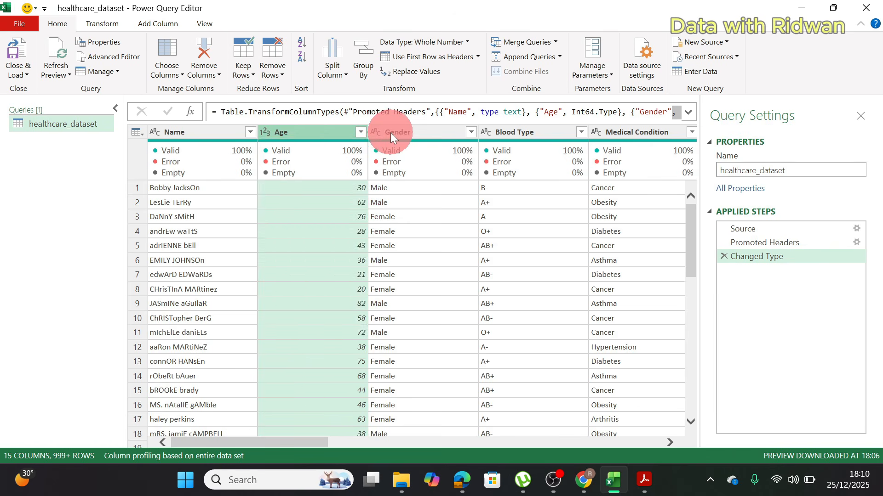
{"action": "left_click", "coordinate": [375, 134]}
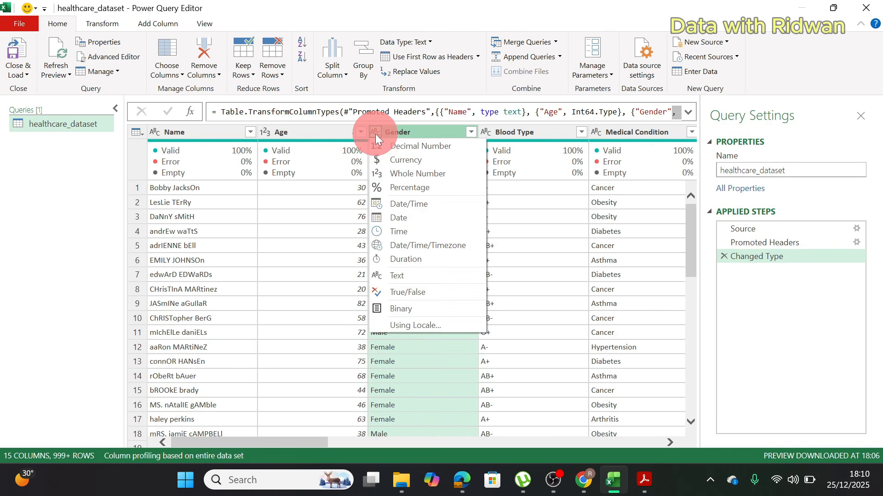
{"action": "left_click", "coordinate": [360, 307]}
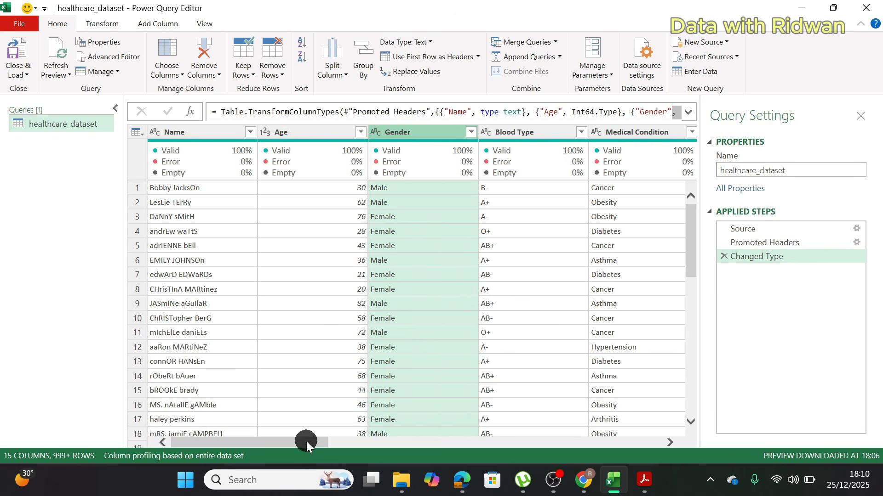
Step: Check the data types of the Date of Admission and Doctor columns and of the remaining columns through Test Results
{"action": "left_click_drag", "start_coordinate": [306, 441], "coordinate": [423, 443]}
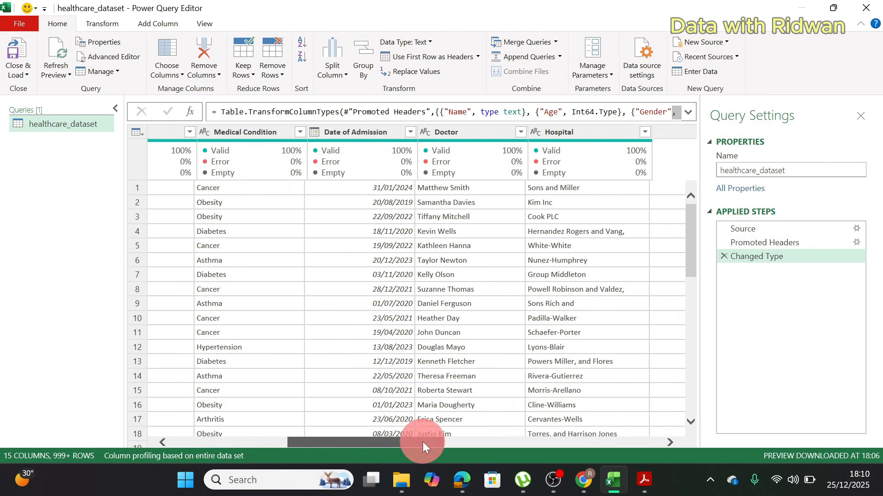
{"action": "left_click", "coordinate": [318, 138]}
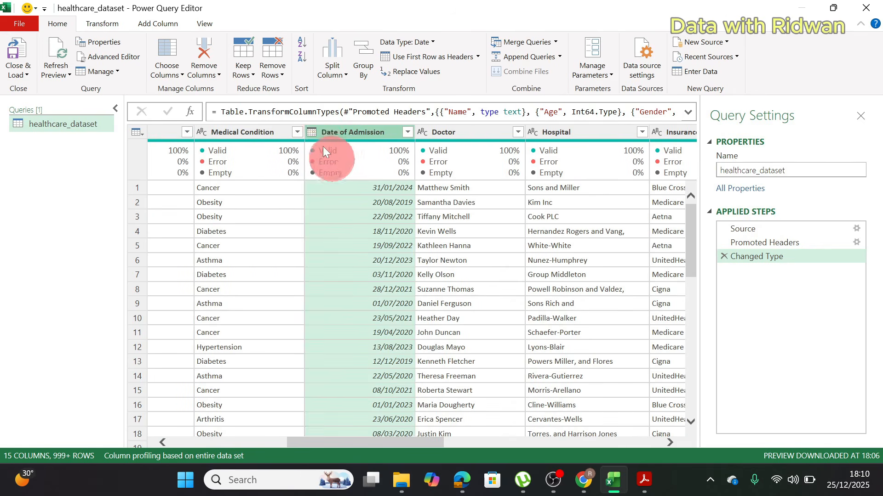
{"action": "left_click", "coordinate": [314, 132]}
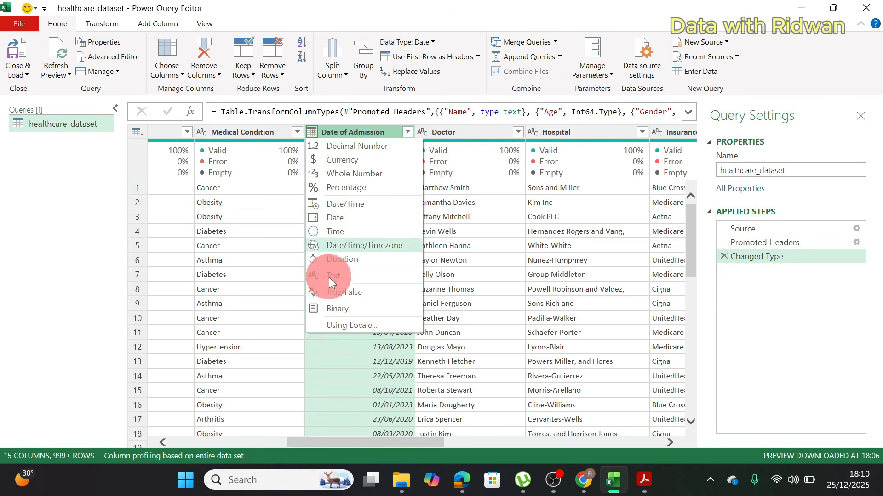
{"action": "left_click", "coordinate": [470, 134]}
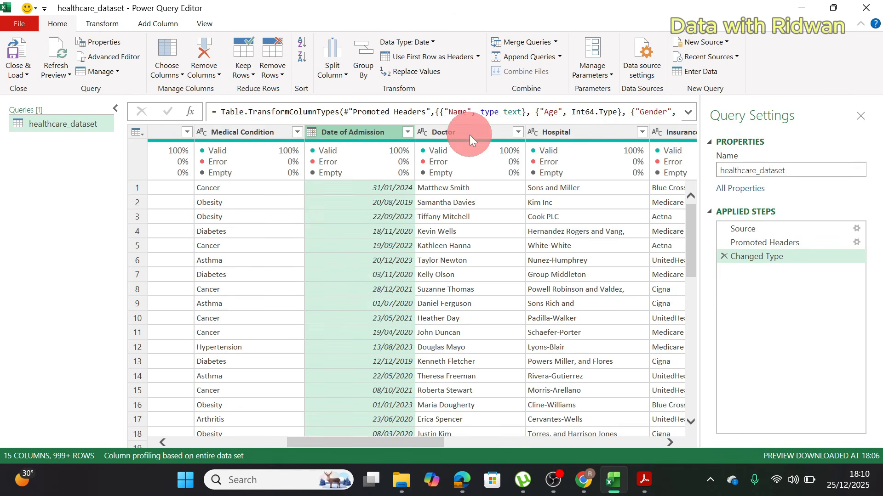
{"action": "left_click", "coordinate": [470, 134]}
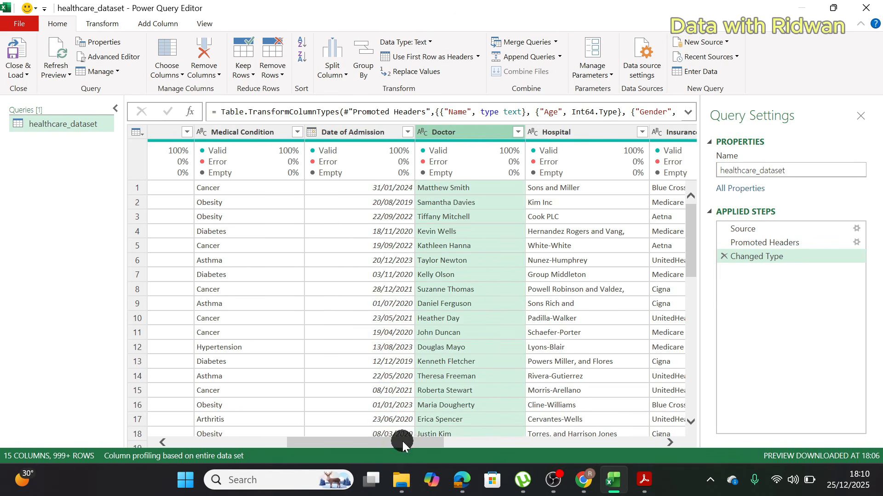
{"action": "left_click_drag", "start_coordinate": [402, 444], "coordinate": [611, 441]}
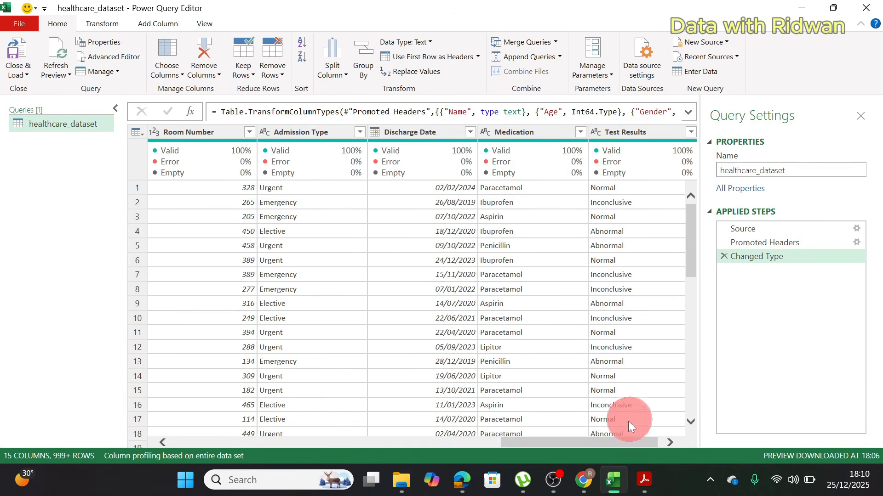
Step: Format the patient names in the Name column with Capitalize Each Word
{"action": "left_click_drag", "start_coordinate": [611, 437], "coordinate": [158, 435]}
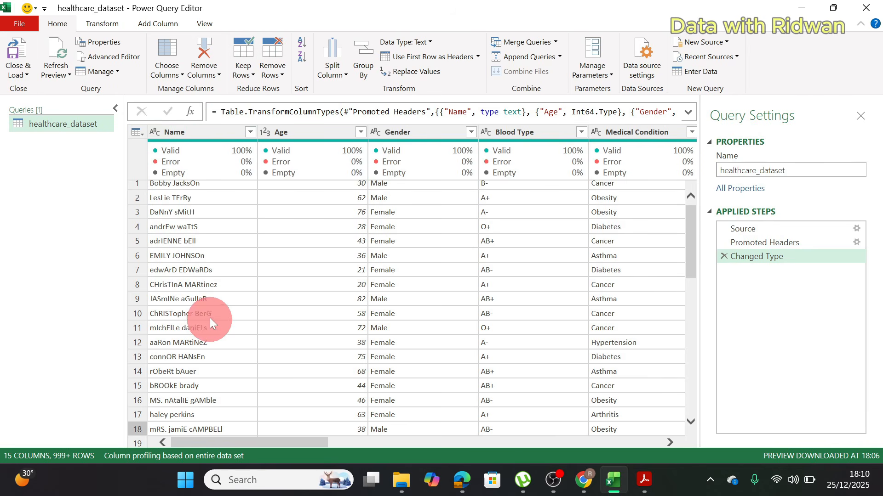
{"action": "left_click", "coordinate": [195, 131]}
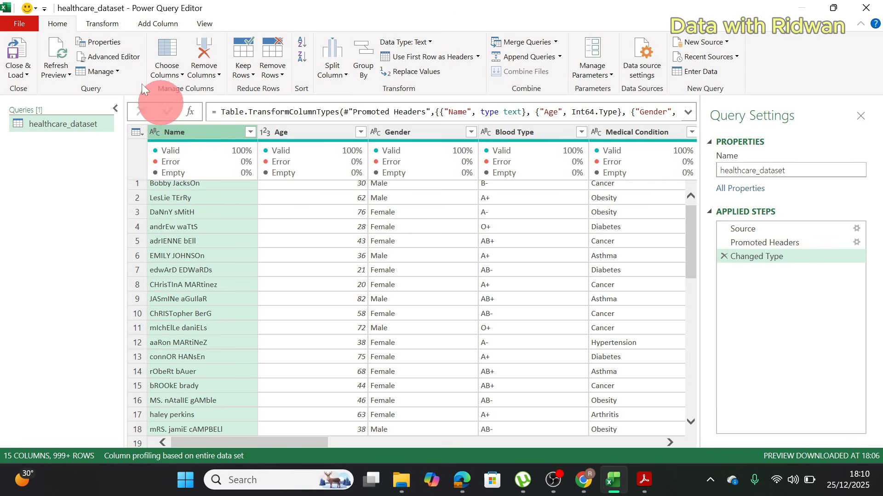
{"action": "left_click", "coordinate": [103, 25]}
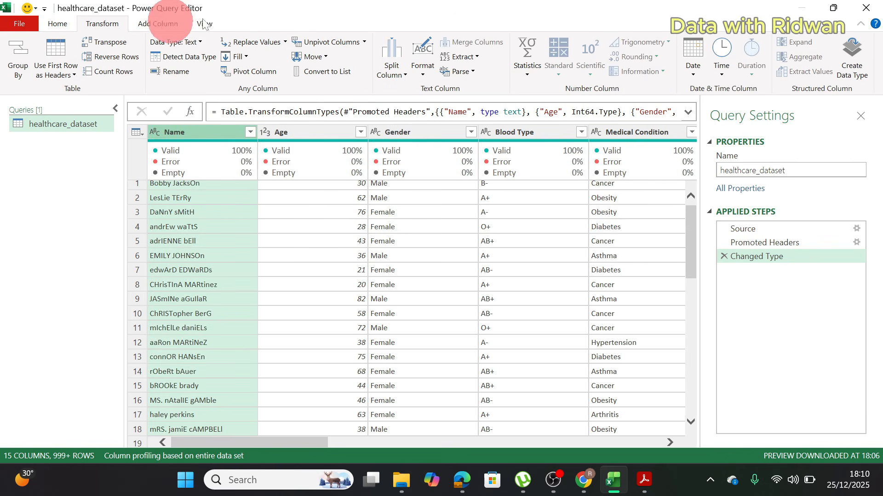
{"action": "left_click", "coordinate": [424, 63]}
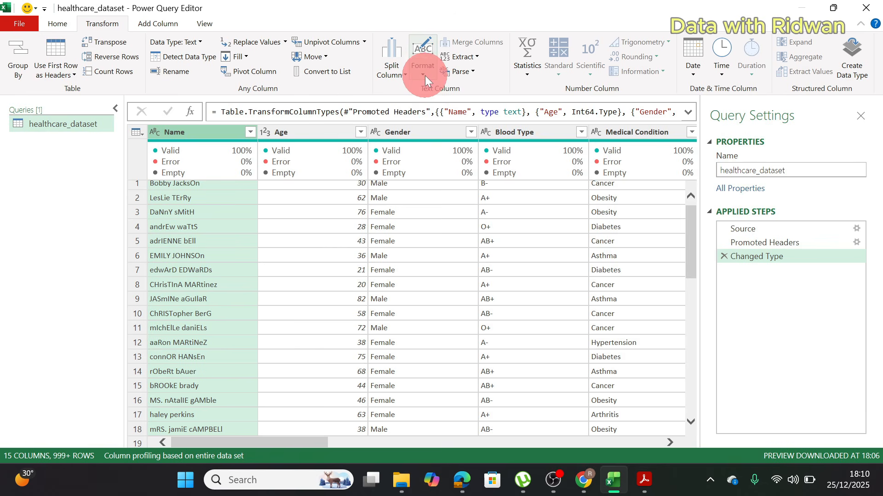
{"action": "left_click", "coordinate": [462, 118]}
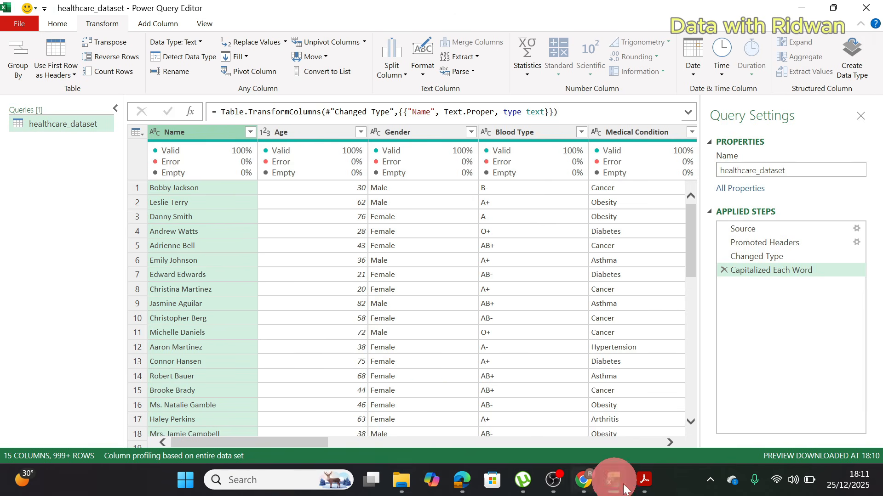
Step: Switch to the healthcare business problem PDF in Acrobat, review the Patient Volume Trends question, and return to Power Query Editor
{"action": "left_click", "coordinate": [644, 480]}
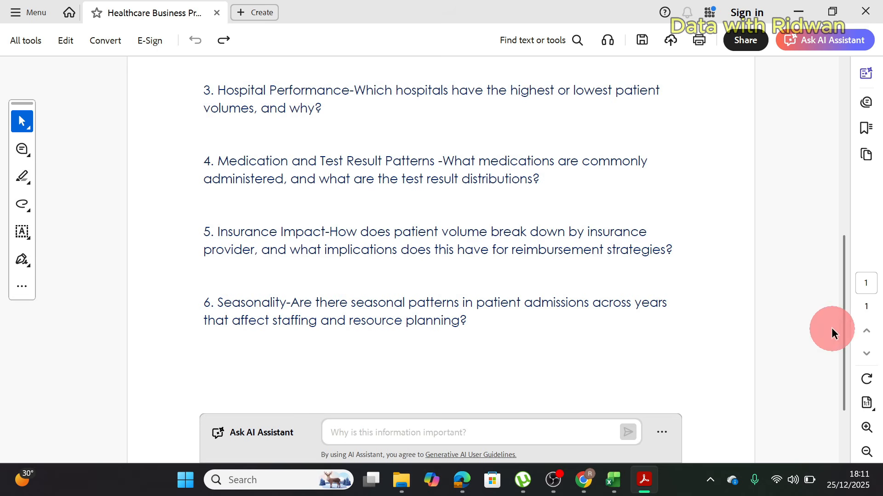
{"action": "left_click_drag", "start_coordinate": [843, 348], "coordinate": [843, 128]}
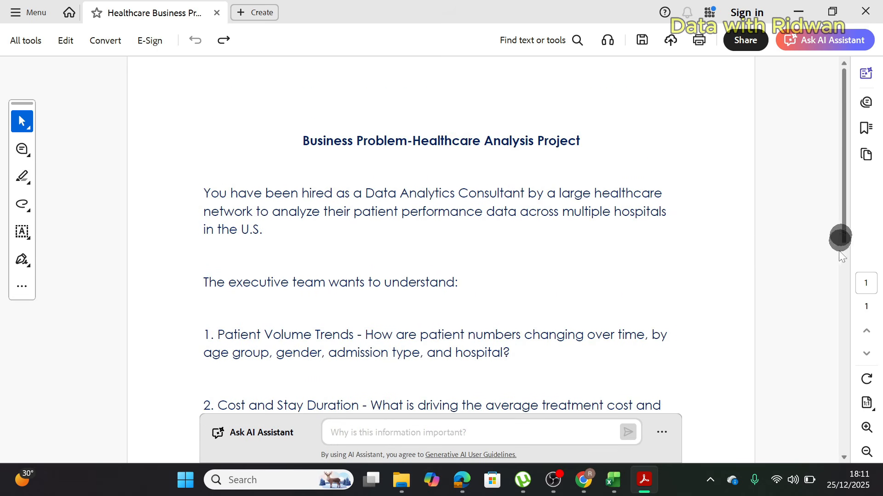
{"action": "scroll", "coordinate": [841, 236], "scroll_direction": "down", "scroll_amount": 3}
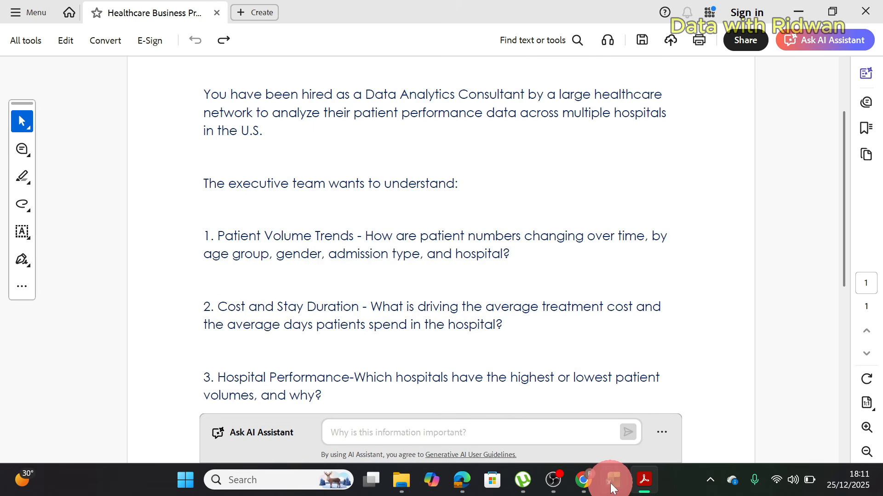
{"action": "mouse_move", "coordinate": [613, 480]}
{"action": "mouse_move", "coordinate": [604, 417]}
{"action": "left_click", "coordinate": [603, 416]}
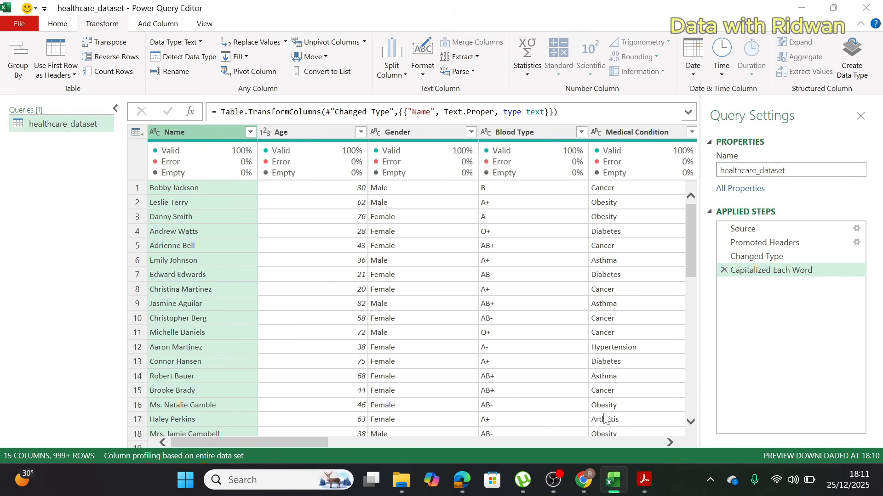
Step: Start a conditional column for the Age data and name it Age Group
{"action": "left_click", "coordinate": [242, 131]}
{"action": "left_click", "coordinate": [291, 132]}
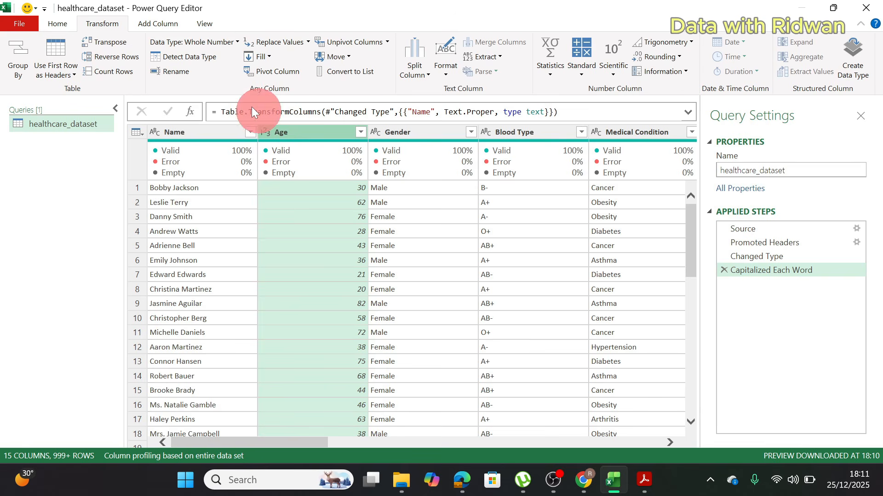
{"action": "left_click", "coordinate": [157, 24]}
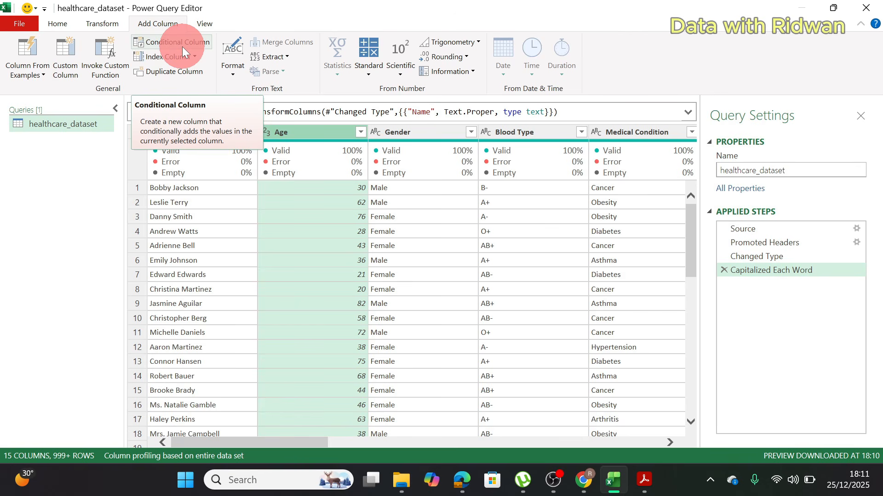
{"action": "left_click", "coordinate": [182, 46]}
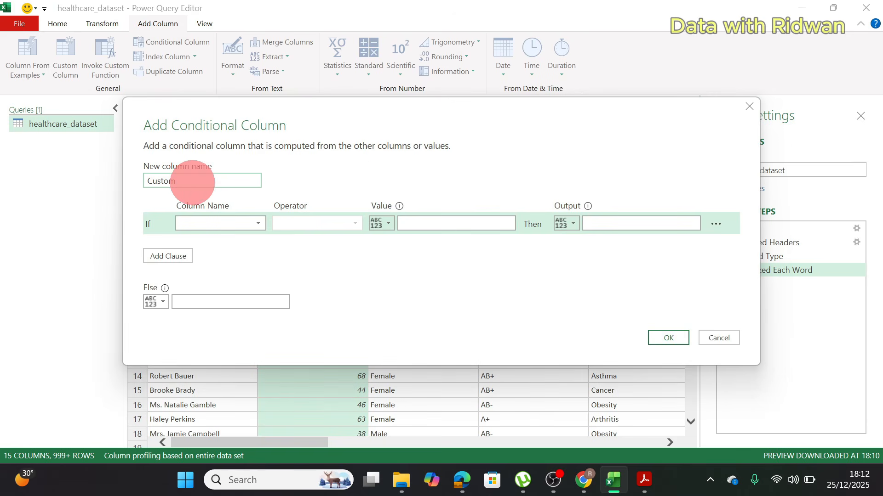
{"action": "left_click_drag", "start_coordinate": [191, 181], "coordinate": [120, 172]}
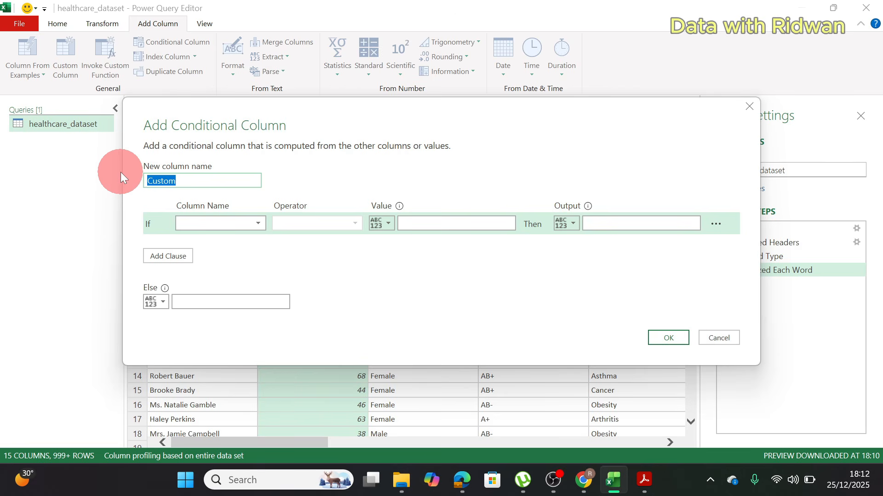
{"action": "type", "text": "Age Group"}
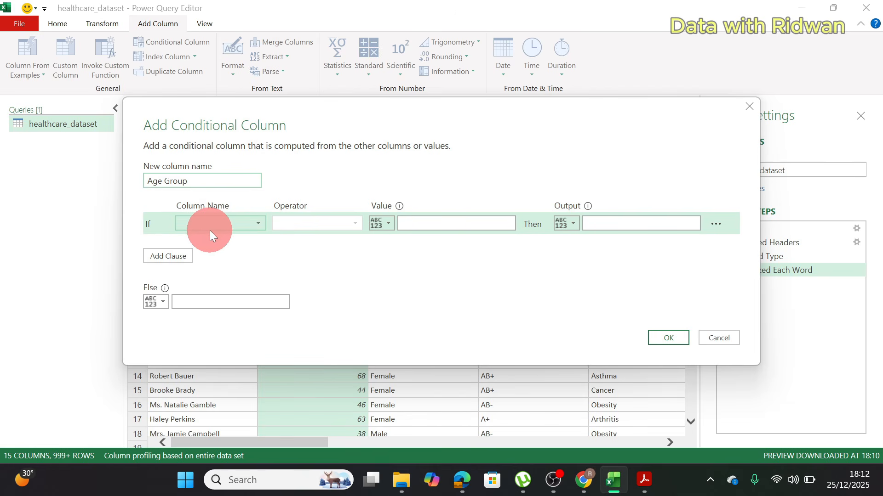
Step: Set the first condition so that Age is less than or equal to 20 outputs 10 - 20
{"action": "left_click", "coordinate": [255, 223]}
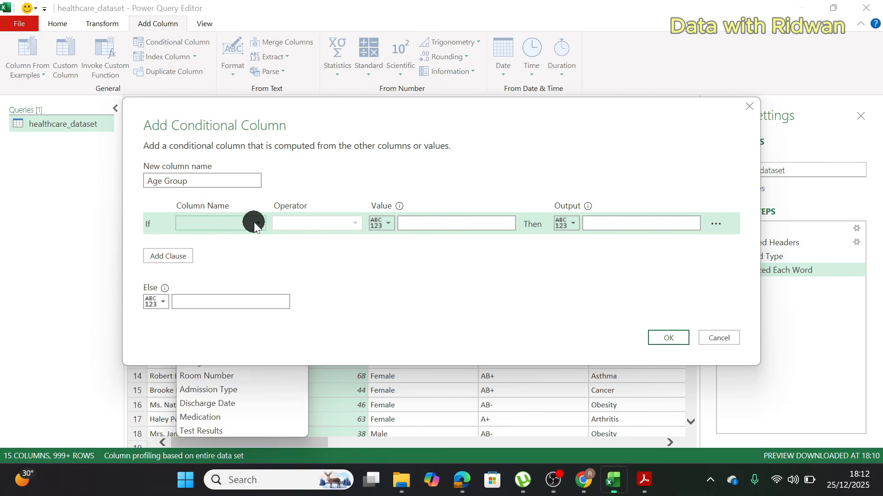
{"action": "left_click", "coordinate": [254, 222]}
{"action": "left_click", "coordinate": [255, 224]}
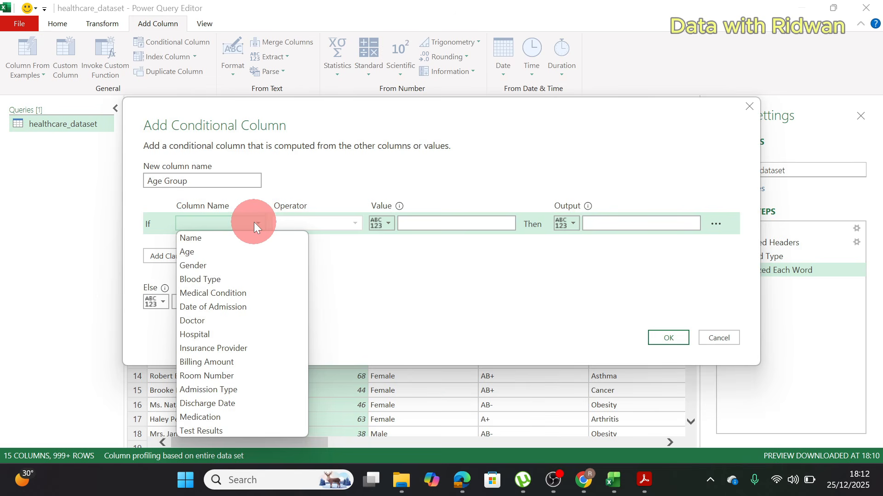
{"action": "left_click", "coordinate": [214, 251]}
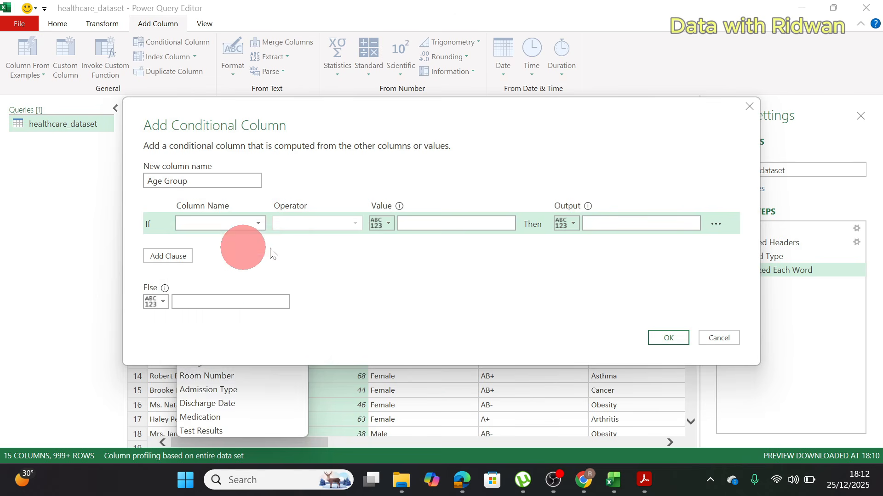
{"action": "left_click", "coordinate": [345, 225]}
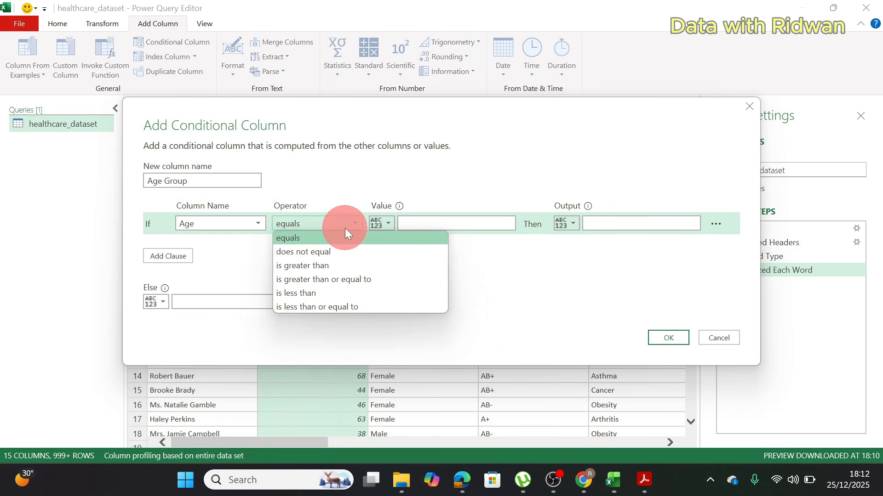
{"action": "left_click", "coordinate": [324, 307]}
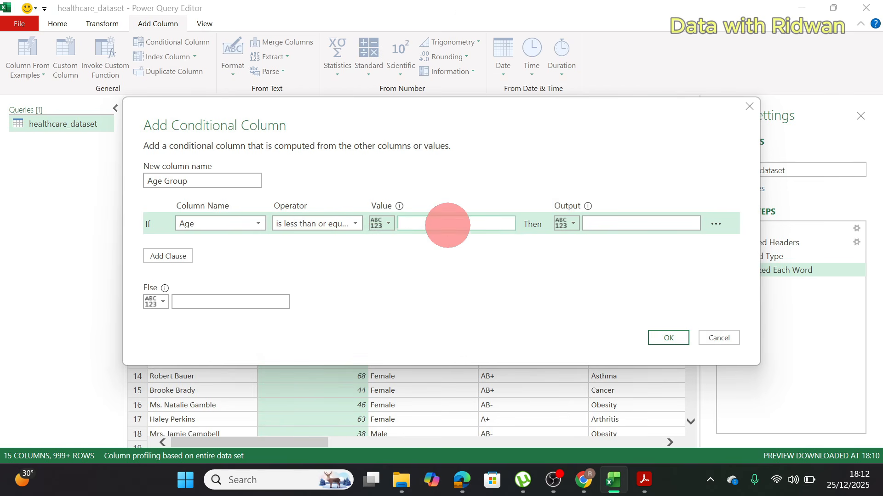
{"action": "left_click", "coordinate": [447, 225]}
{"action": "type", "text": "20"}
{"action": "left_click", "coordinate": [654, 225]}
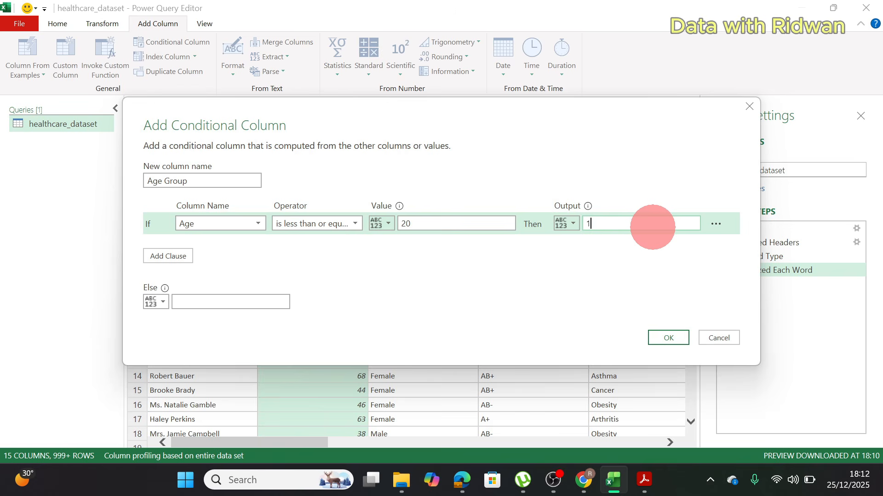
{"action": "type", "text": "10 - 20"}
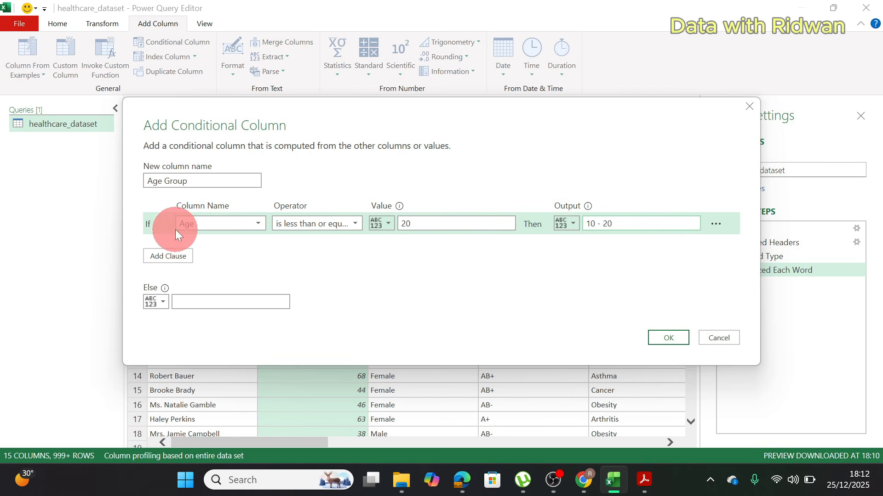
Step: Add a second clause where Age is less than or equal to 30 outputs 21 - 30
{"action": "left_click", "coordinate": [177, 256]}
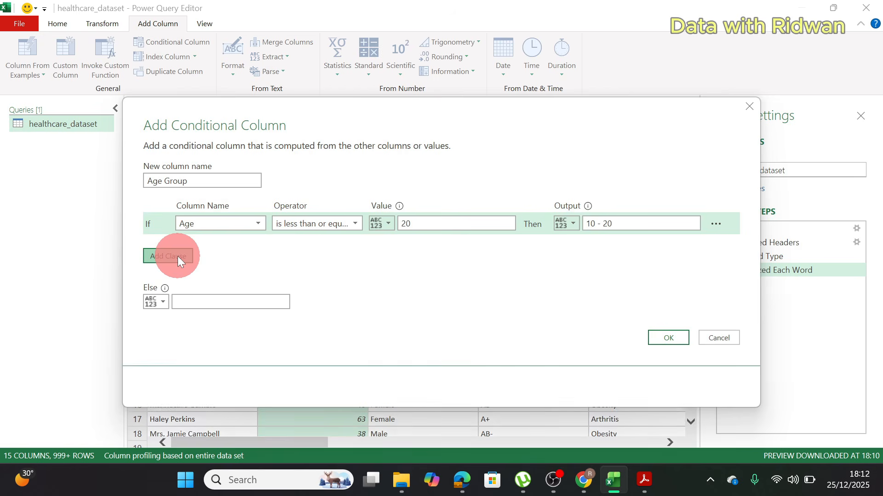
{"action": "left_click", "coordinate": [249, 241]}
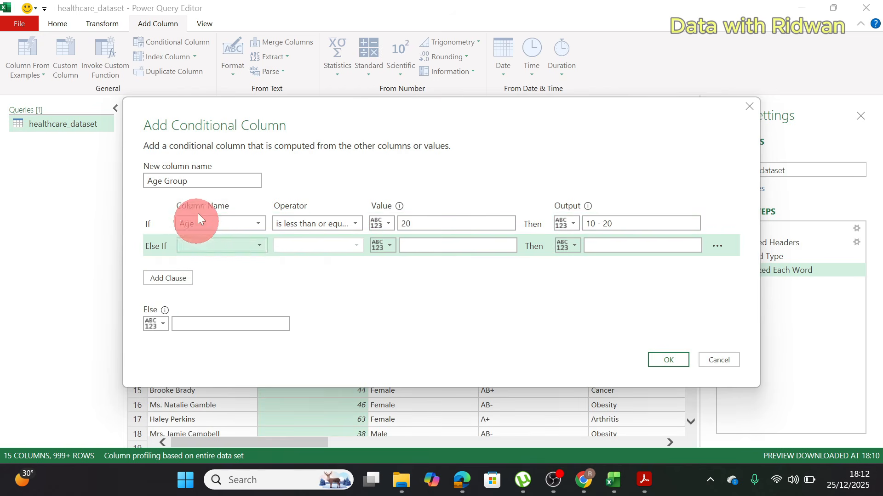
{"action": "left_click", "coordinate": [250, 274]}
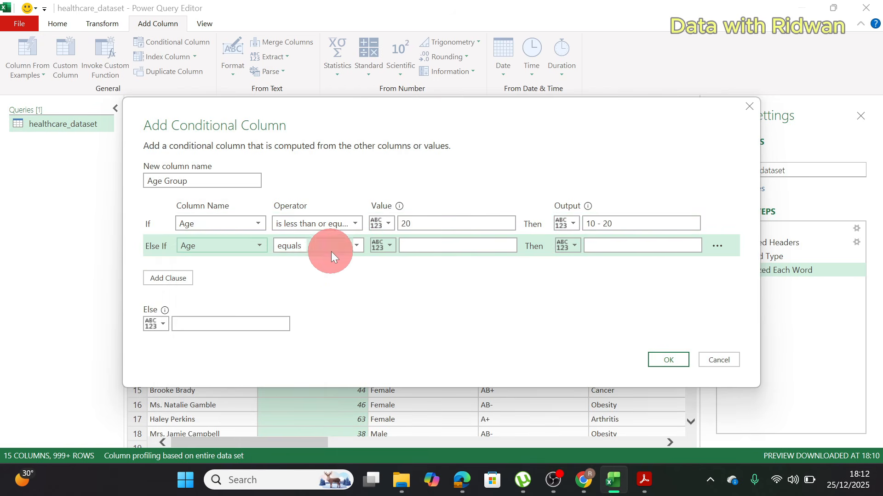
{"action": "left_click", "coordinate": [331, 252]}
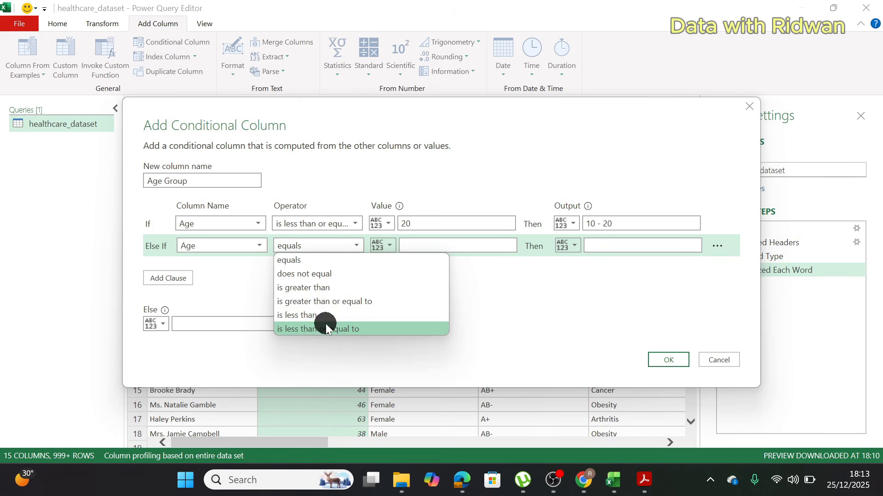
{"action": "left_click", "coordinate": [327, 327]}
{"action": "left_click", "coordinate": [423, 245]}
{"action": "type", "text": "30"}
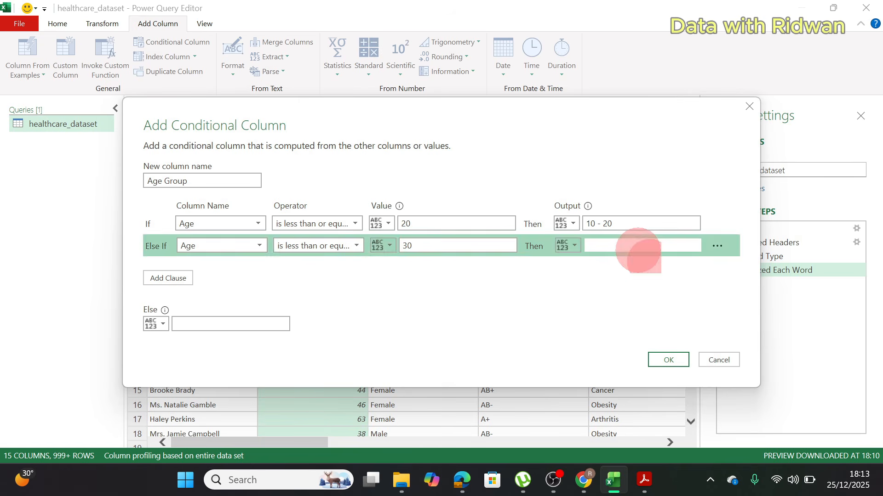
{"action": "left_click", "coordinate": [639, 251]}
{"action": "type", "text": "2"}
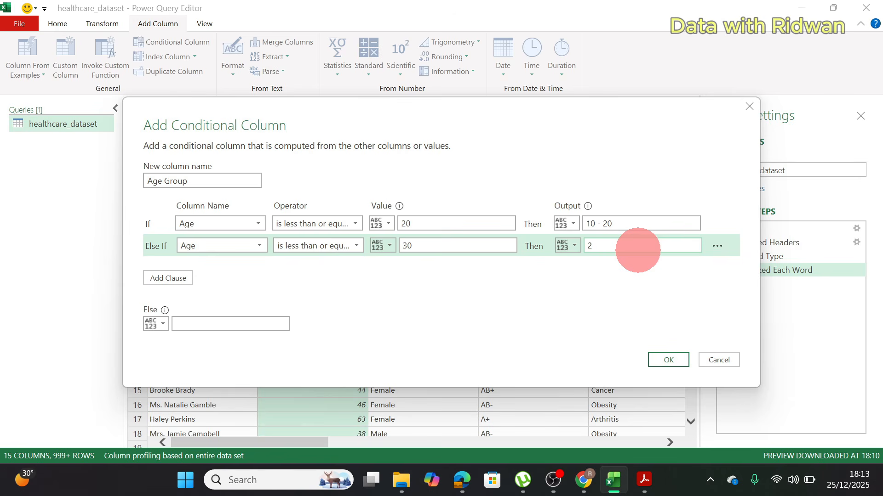
{"action": "type", "text": "1 - 30"}
Step: Add a third clause where Age is less than or equal to 40 outputs 31 - 40
{"action": "left_click", "coordinate": [173, 278]}
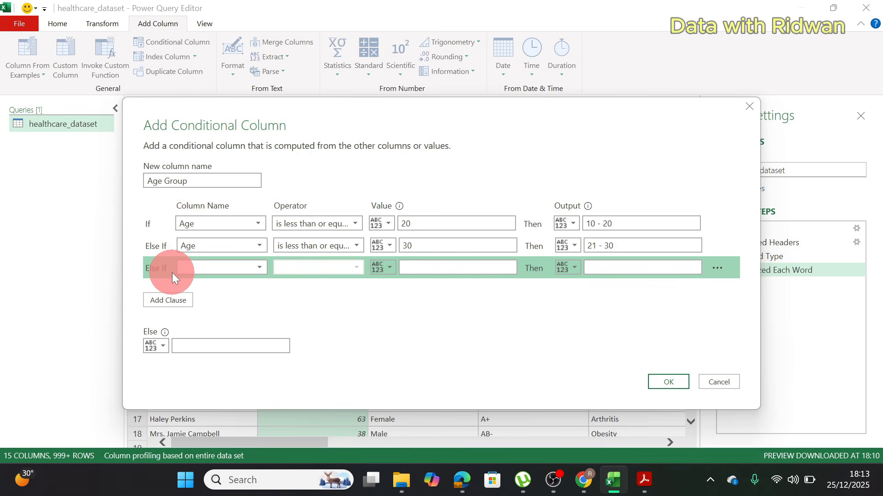
{"action": "left_click", "coordinate": [203, 270]}
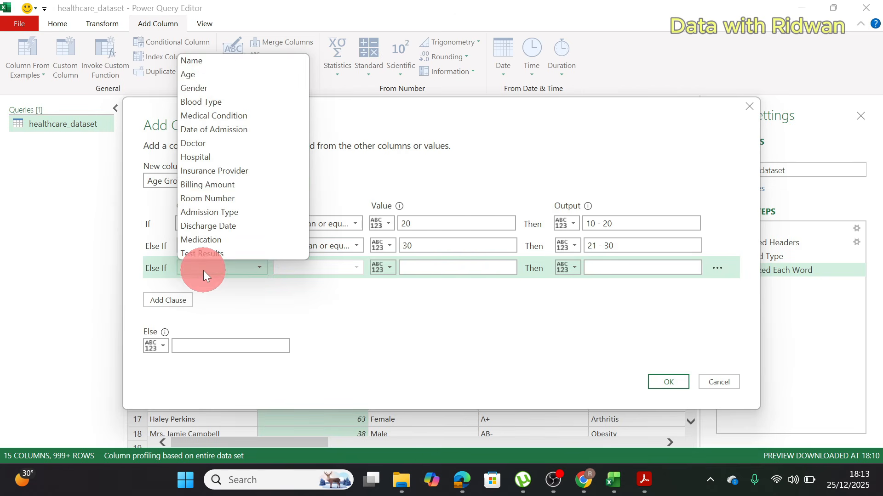
{"action": "left_click", "coordinate": [205, 74]}
{"action": "left_click", "coordinate": [342, 263]}
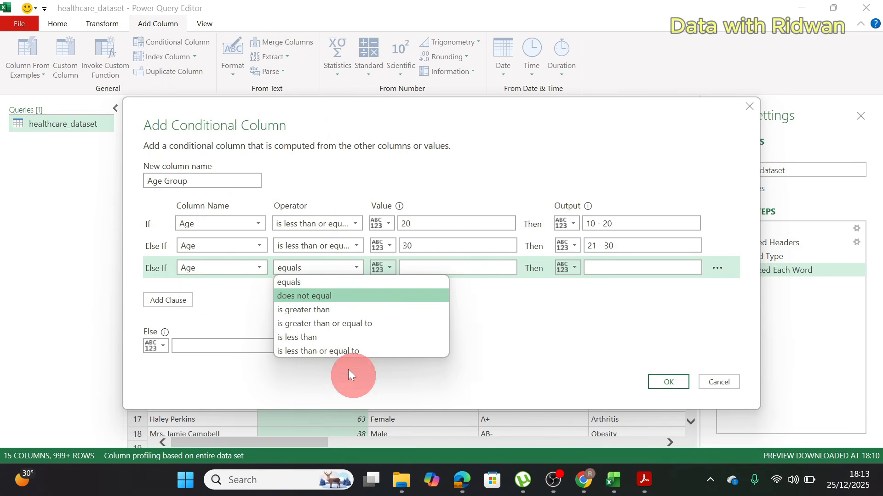
{"action": "left_click", "coordinate": [343, 353]}
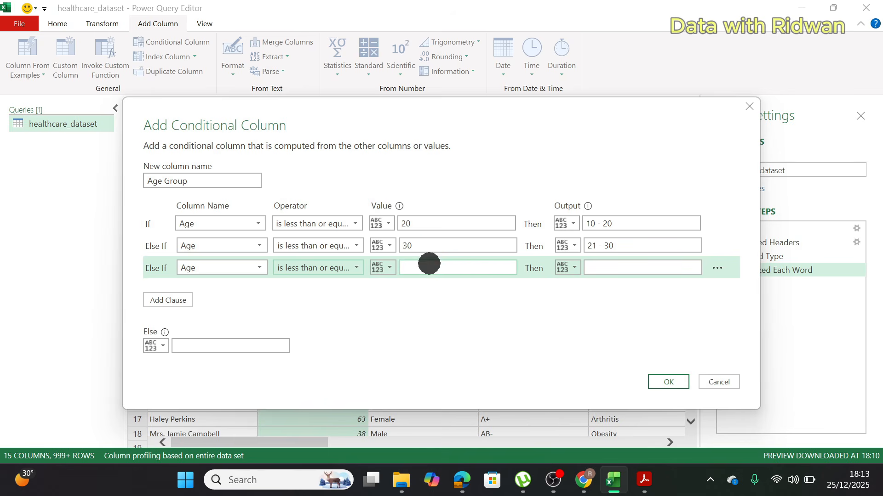
{"action": "left_click", "coordinate": [428, 266]}
{"action": "type", "text": "40"}
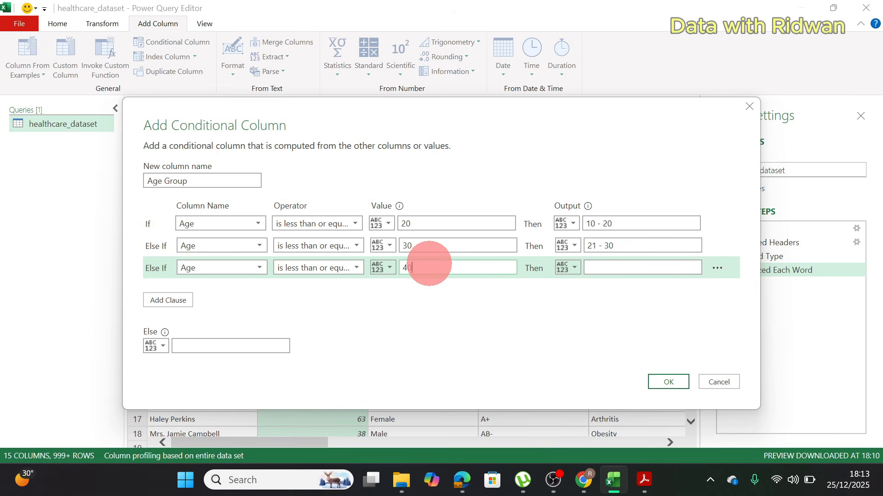
{"action": "left_click", "coordinate": [588, 268]}
{"action": "type", "text": "31 - "}
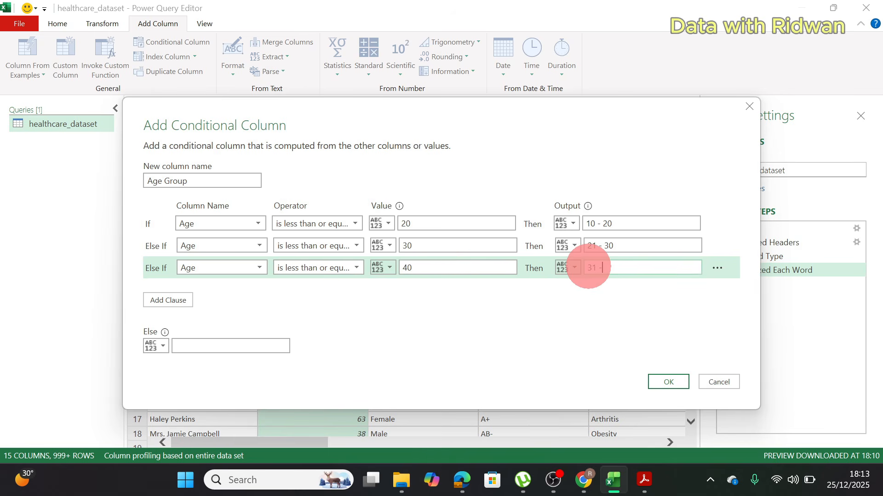
{"action": "type", "text": "40"}
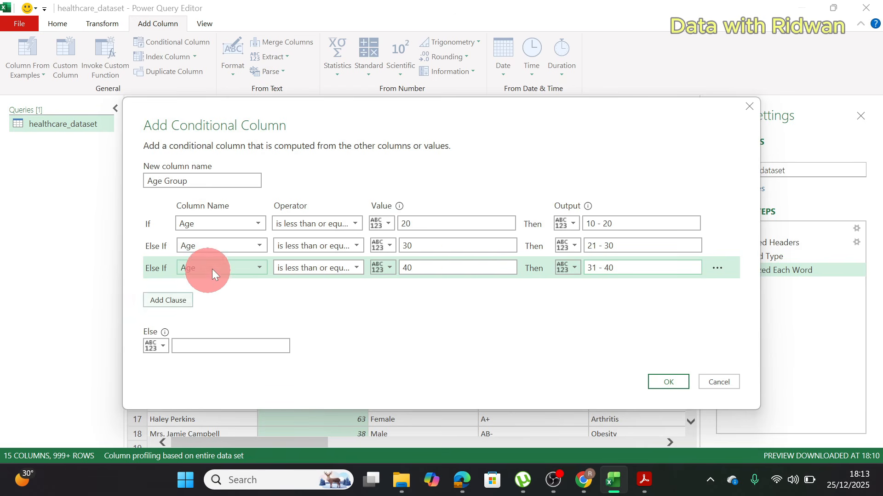
Step: Add a fourth clause where Age is less than or equal to 50 outputs 41 - 50
{"action": "left_click", "coordinate": [177, 296]}
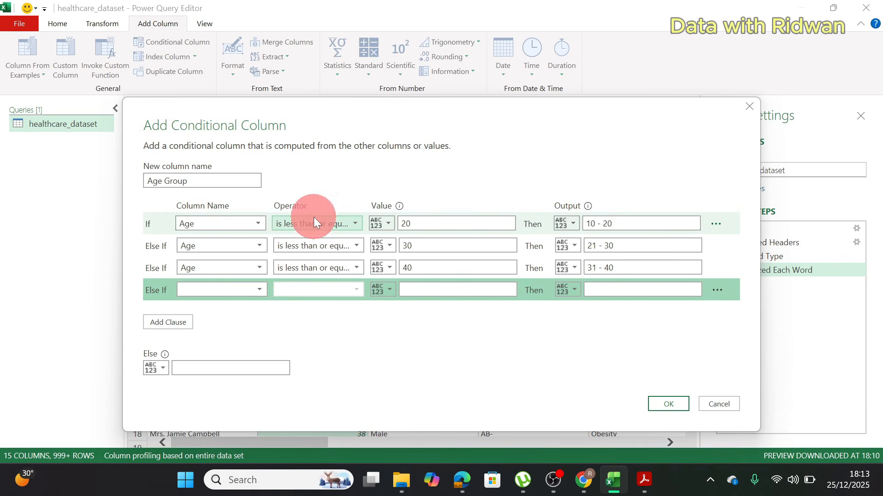
{"action": "left_click", "coordinate": [250, 290]}
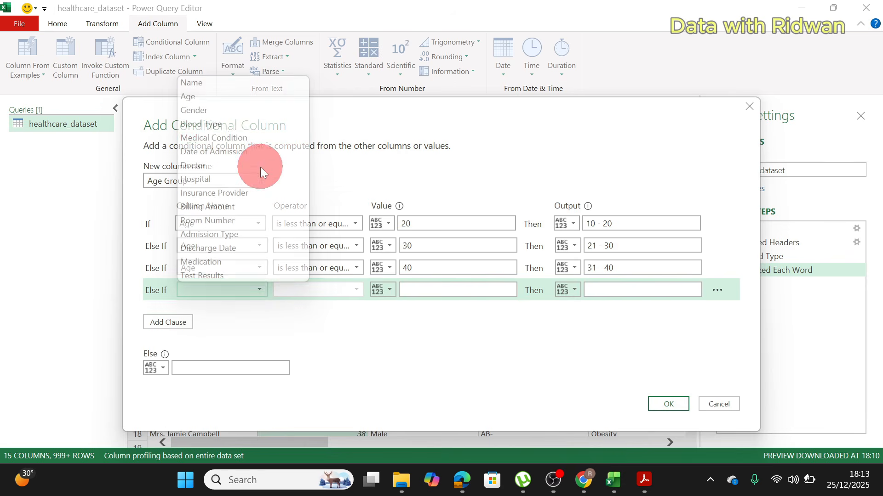
{"action": "left_click", "coordinate": [223, 99]}
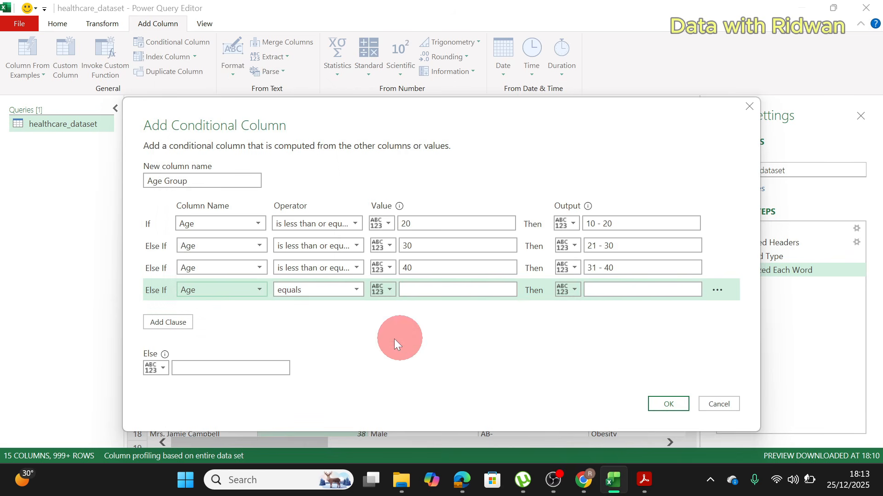
{"action": "left_click", "coordinate": [345, 295]}
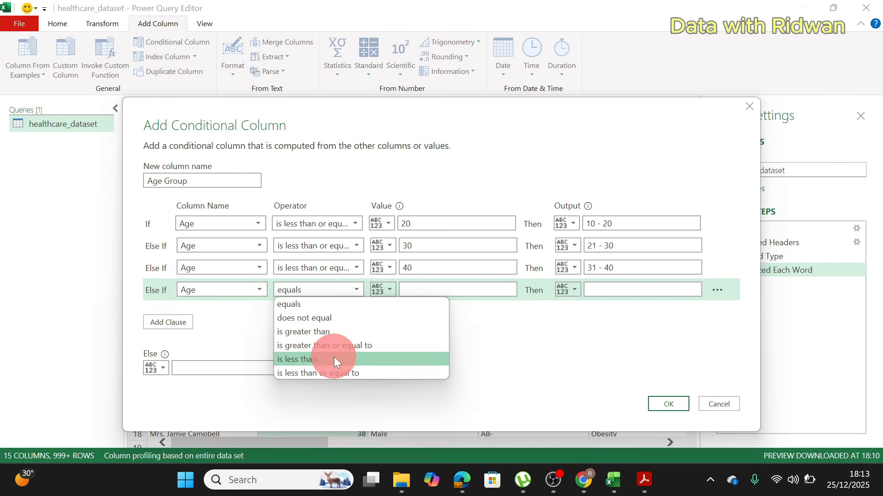
{"action": "left_click", "coordinate": [333, 375]}
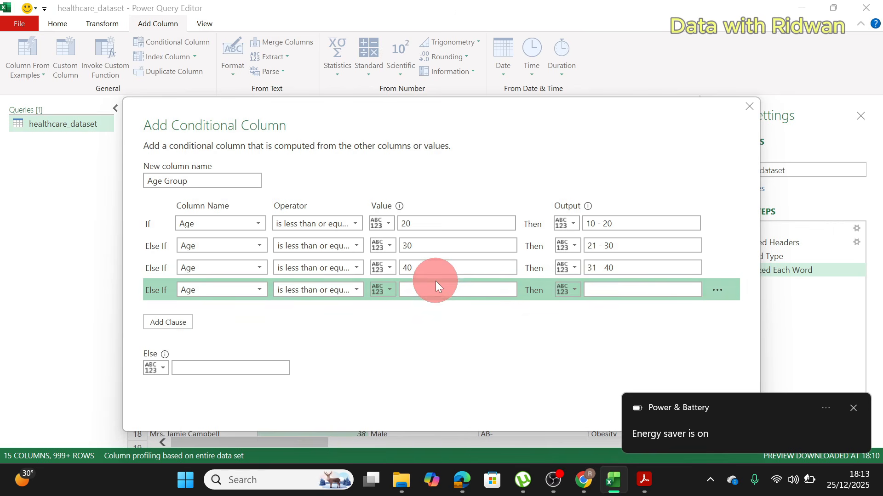
{"action": "left_click", "coordinate": [852, 408]}
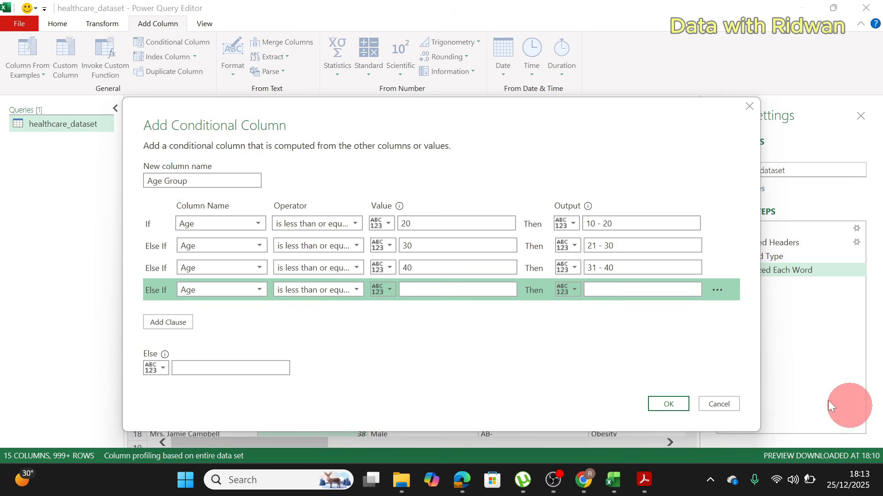
{"action": "left_click", "coordinate": [475, 288]}
{"action": "type", "text": "50"}
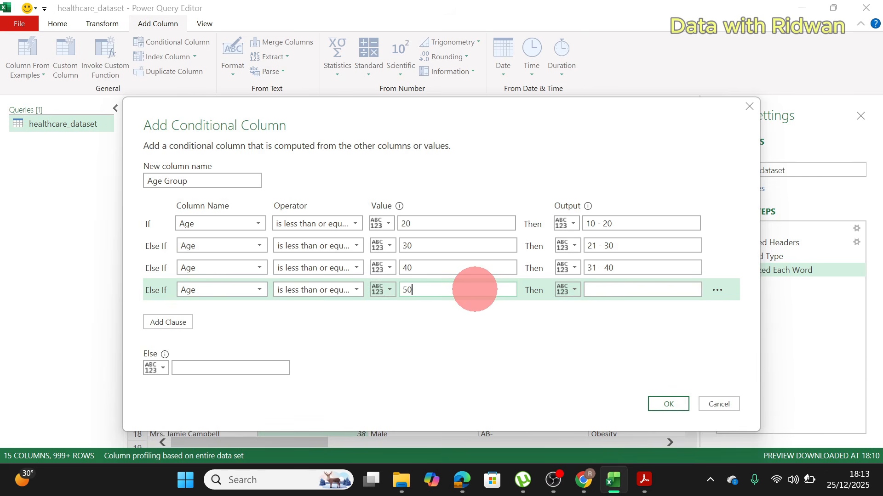
{"action": "left_click", "coordinate": [612, 288]}
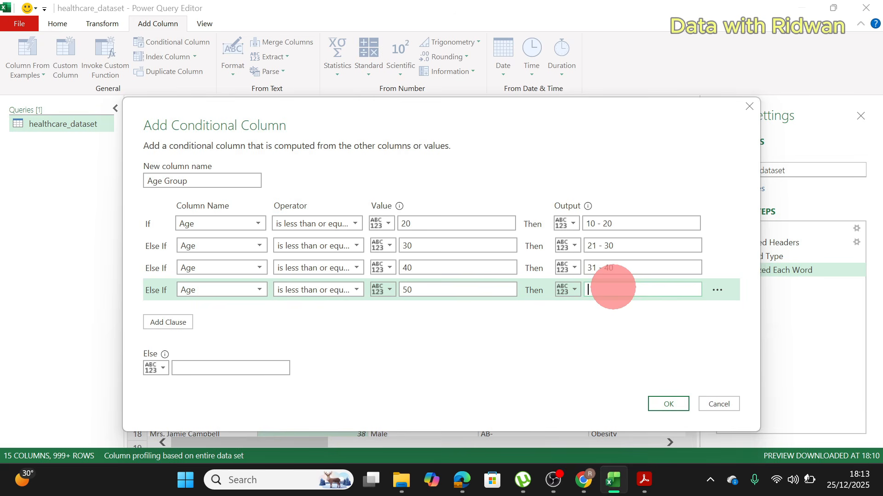
{"action": "type", "text": "41 - 50"}
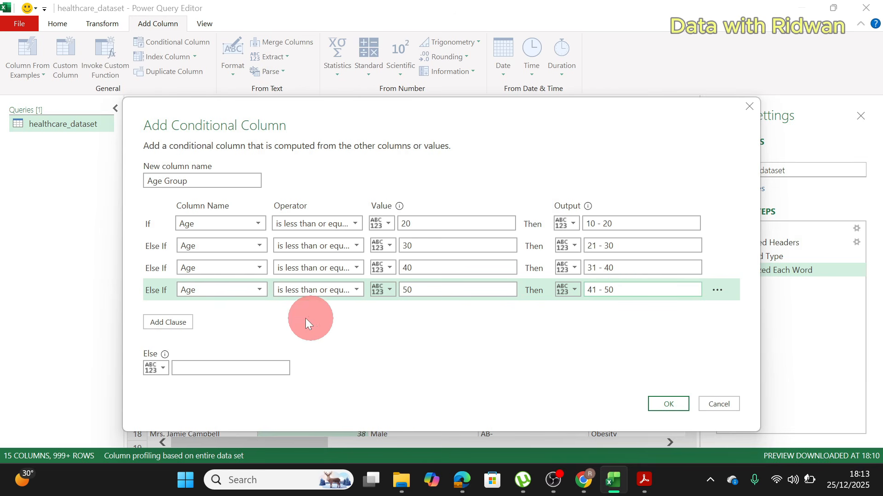
Step: Add a fifth clause where Age is less than or equal to 60 outputs 51 - 60
{"action": "left_click", "coordinate": [183, 326]}
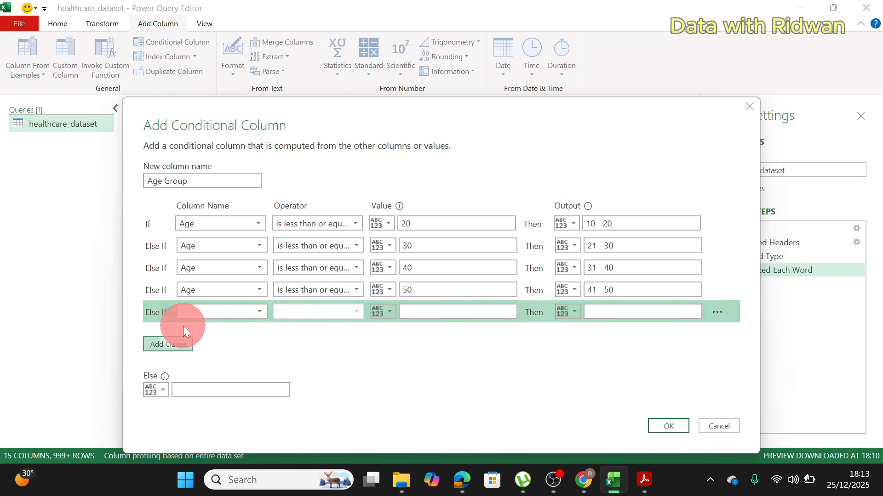
{"action": "left_click", "coordinate": [228, 310]}
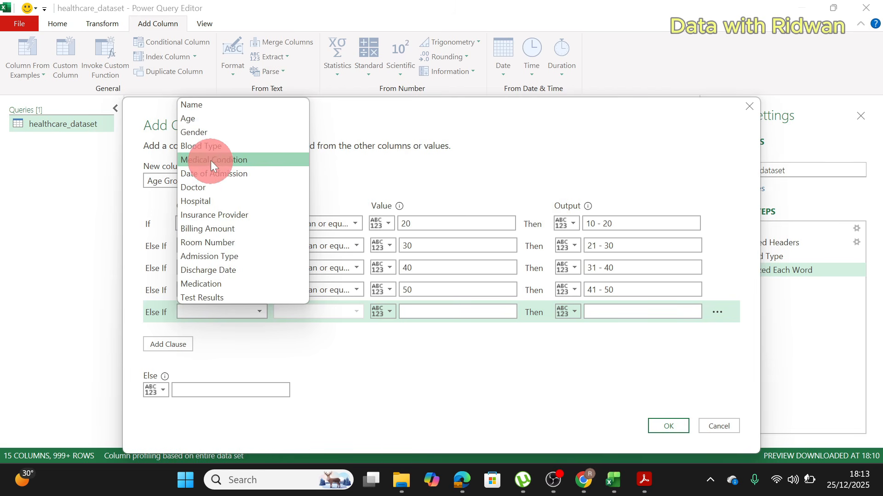
{"action": "left_click", "coordinate": [210, 120]}
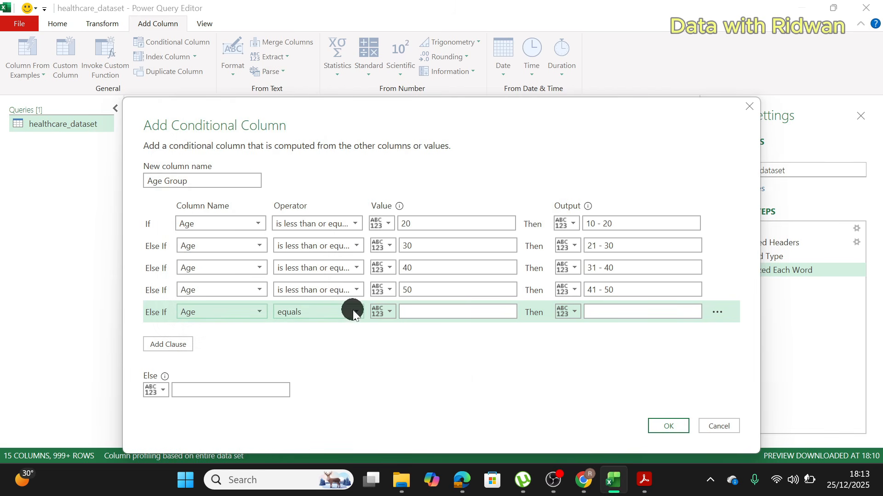
{"action": "left_click", "coordinate": [353, 310]}
{"action": "left_click", "coordinate": [343, 394]}
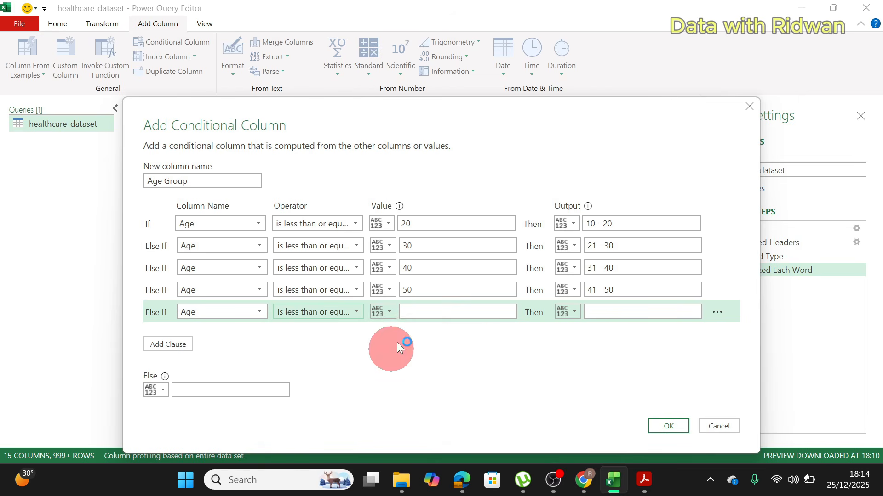
{"action": "left_click", "coordinate": [420, 315]}
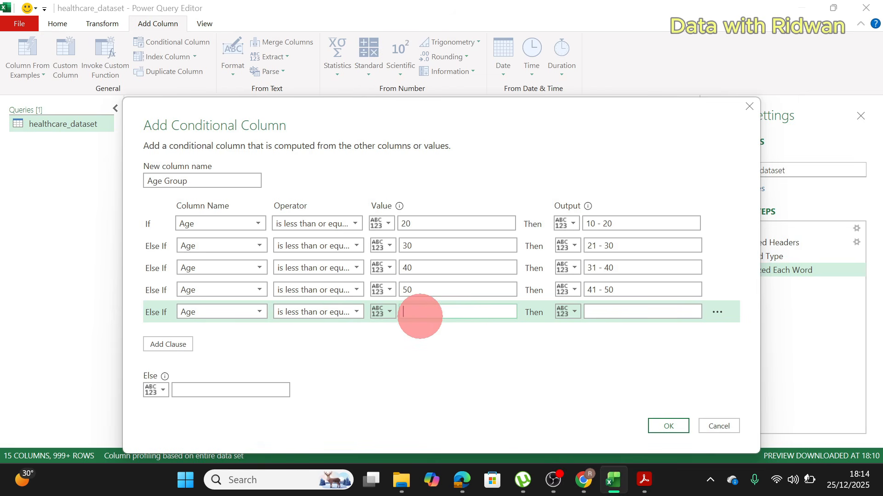
{"action": "type", "text": "60"}
{"action": "left_click", "coordinate": [607, 319]}
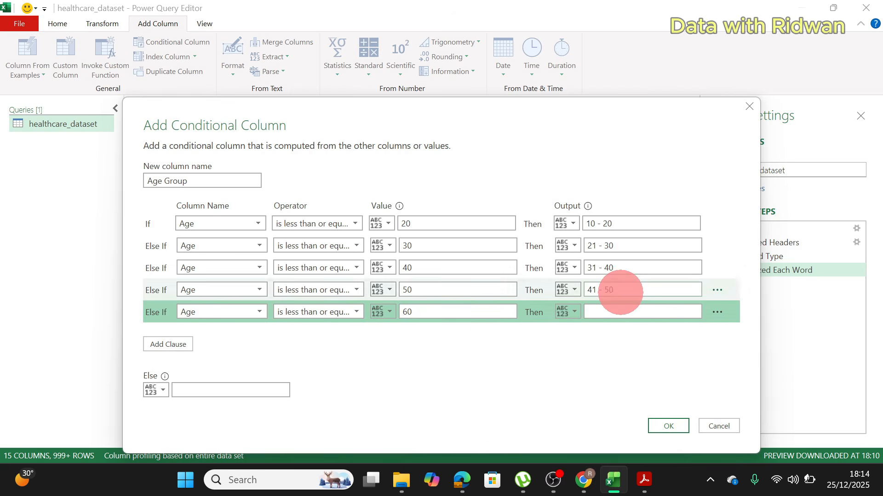
{"action": "left_click", "coordinate": [612, 312]}
{"action": "type", "text": "51 "}
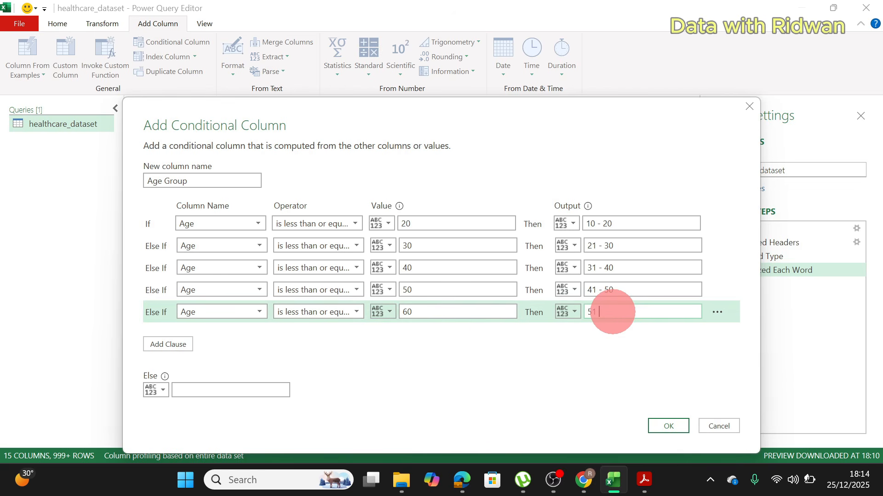
{"action": "type", "text": "- 60"}
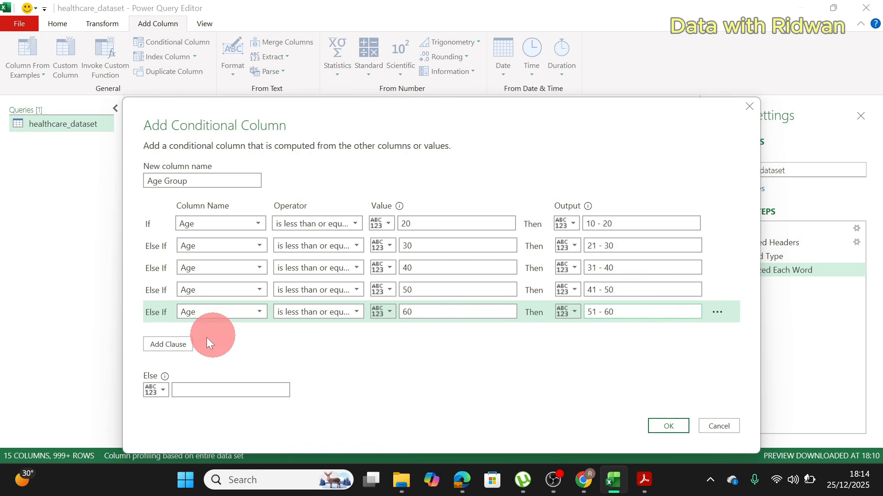
Step: Add a sixth clause where Age is less than or equal to 70 outputs 61 - 70
{"action": "left_click", "coordinate": [166, 344]}
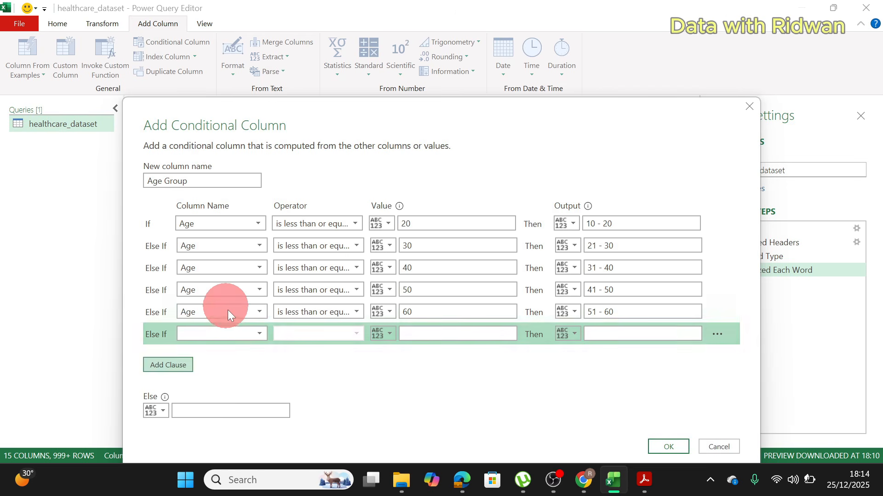
{"action": "left_click", "coordinate": [242, 335]}
{"action": "left_click", "coordinate": [186, 138]}
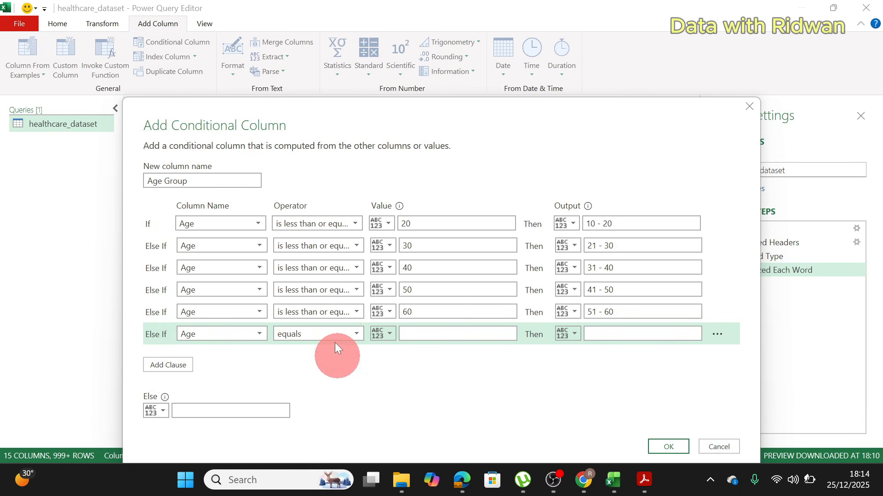
{"action": "left_click", "coordinate": [346, 335]}
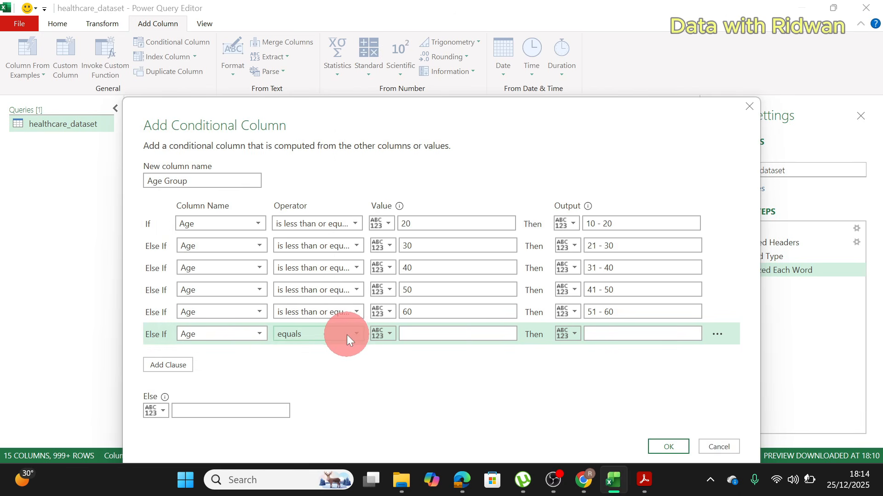
{"action": "left_click", "coordinate": [346, 335]}
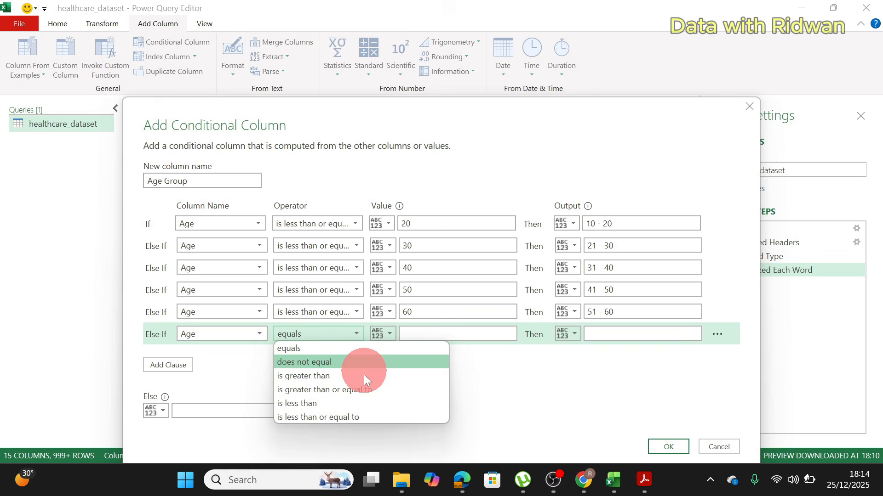
{"action": "left_click", "coordinate": [355, 412]}
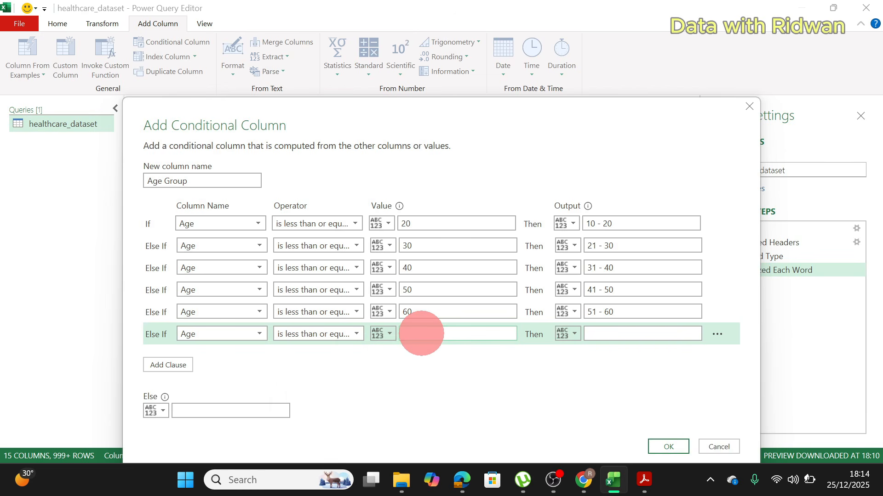
{"action": "type", "text": "70"}
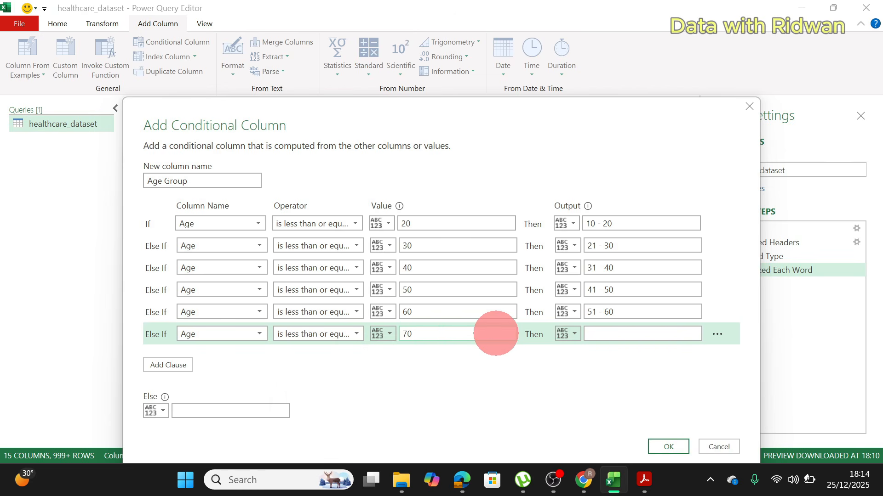
{"action": "left_click", "coordinate": [626, 336]}
{"action": "type", "text": "61 "}
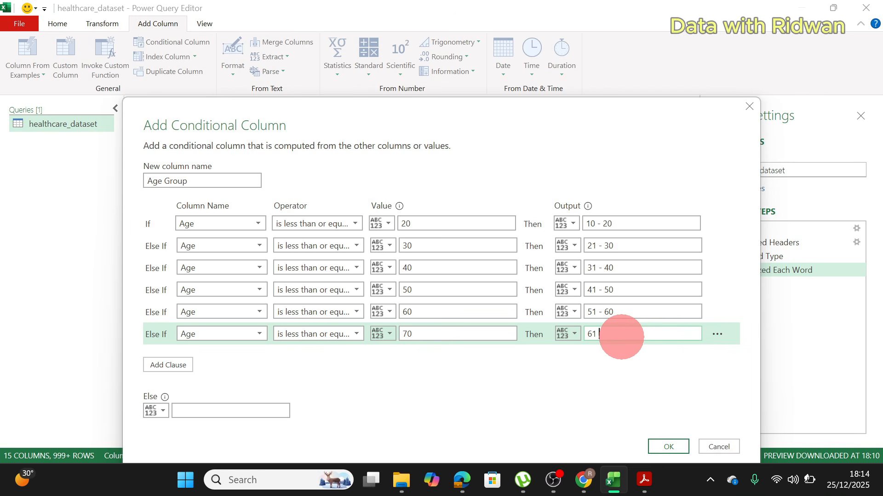
{"action": "type", "text": "- 70"}
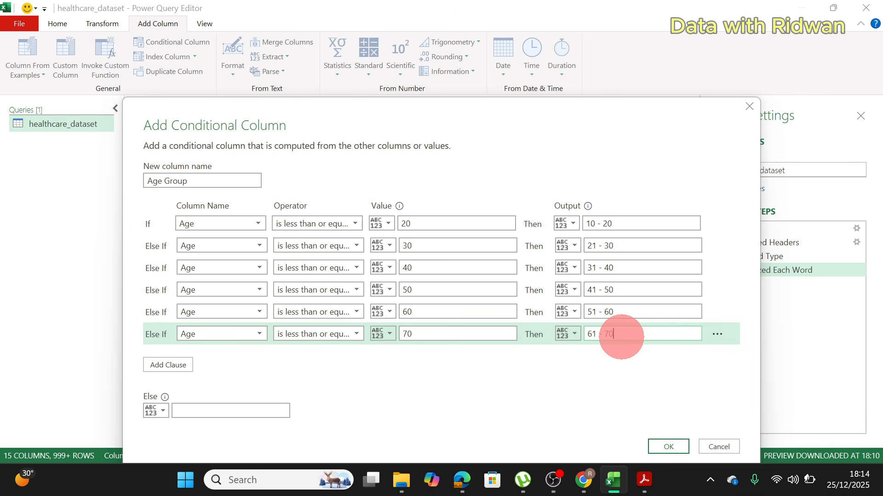
Step: Add a final clause where Age is greater than or equal to 71 outputs 71 and Above, and create the Age Group column
{"action": "left_click", "coordinate": [191, 364]}
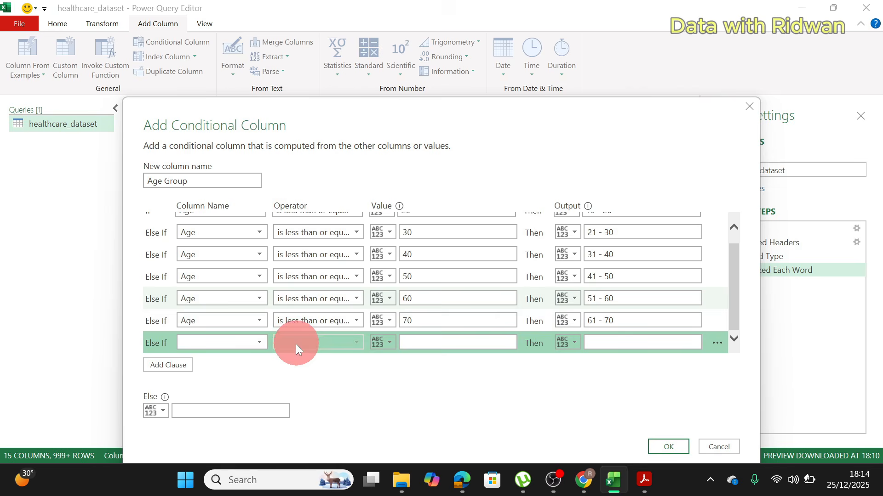
{"action": "left_click", "coordinate": [266, 344]}
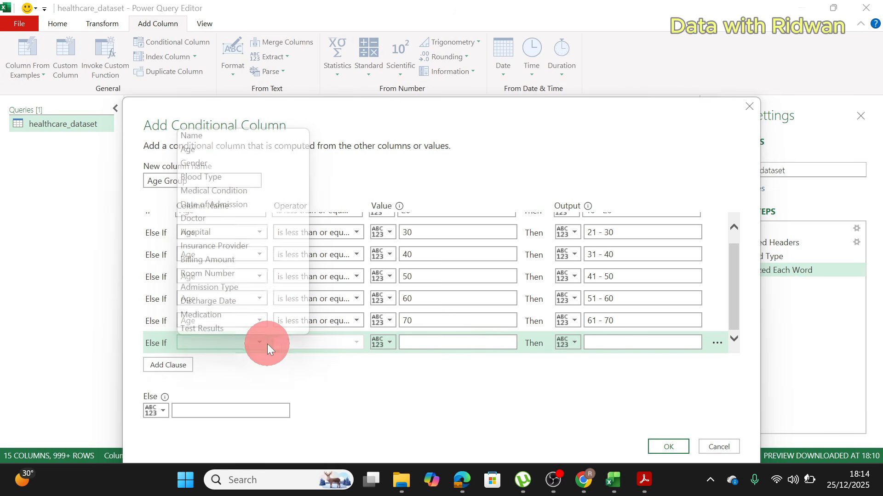
{"action": "left_click", "coordinate": [217, 150]}
{"action": "left_click", "coordinate": [313, 342]}
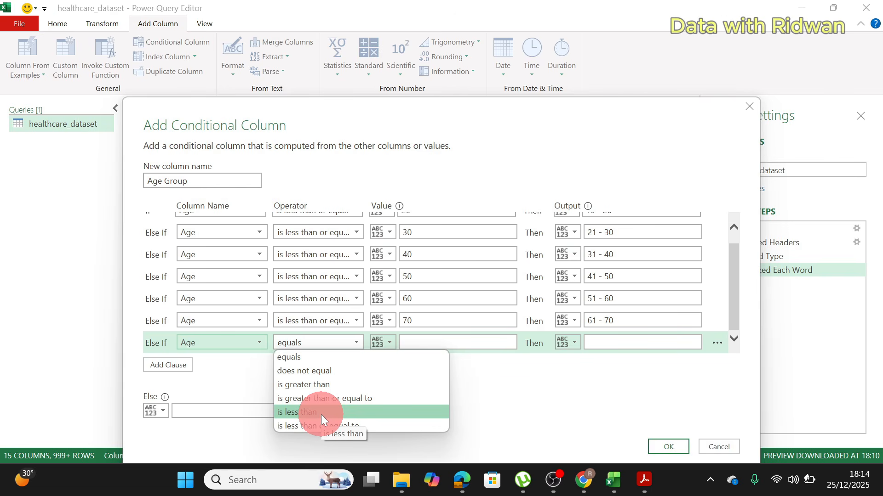
{"action": "left_click", "coordinate": [333, 399]}
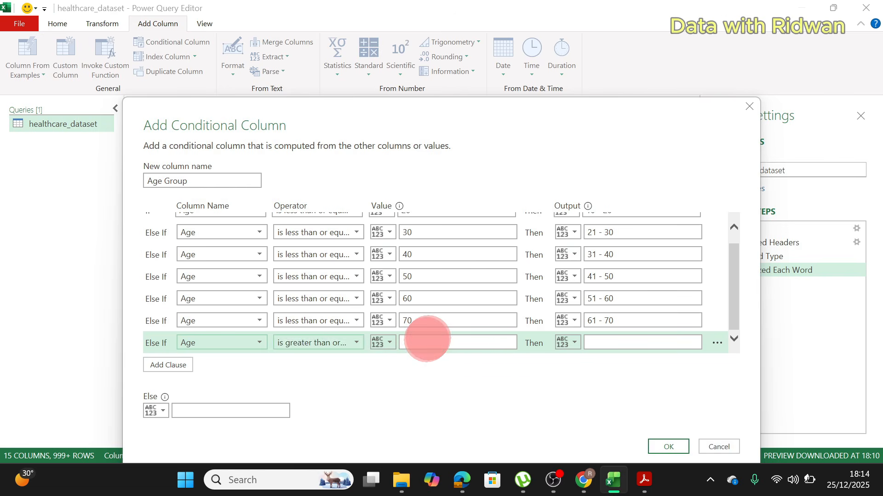
{"action": "left_click", "coordinate": [427, 340]}
{"action": "type", "text": "71"}
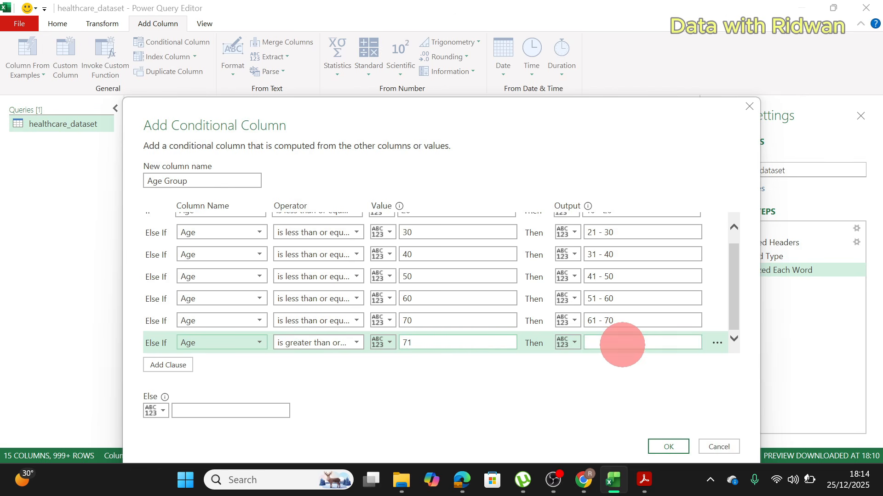
{"action": "left_click", "coordinate": [622, 343]}
{"action": "type", "text": "71 and Above"}
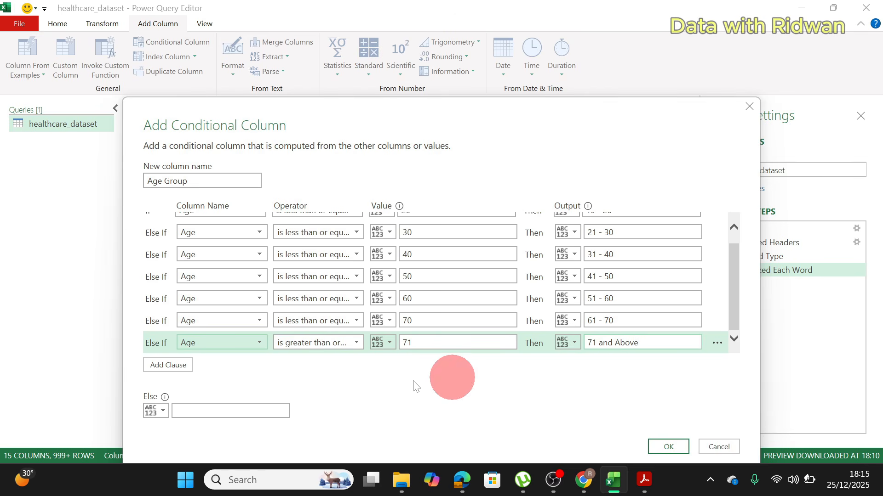
{"action": "left_click", "coordinate": [658, 447]}
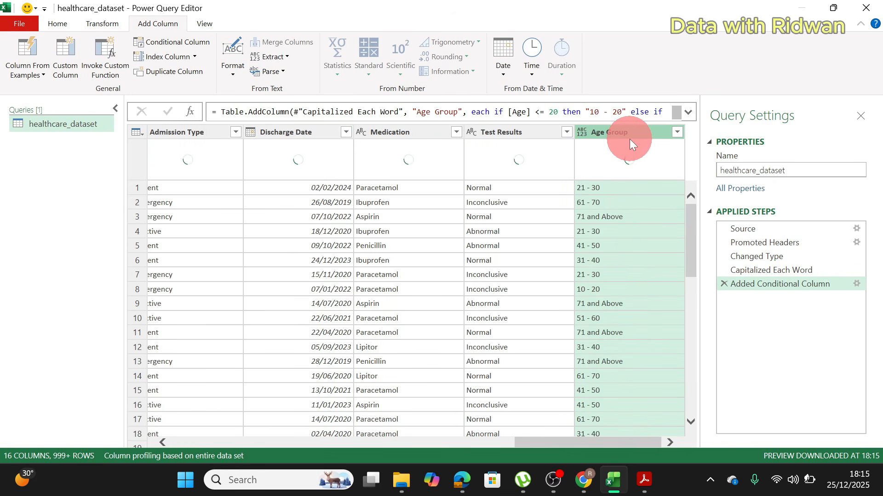
Step: Start a new custom column in the healthcare_dataset query and name it Lenght of Stay
{"action": "left_click_drag", "start_coordinate": [531, 444], "coordinate": [401, 439]}
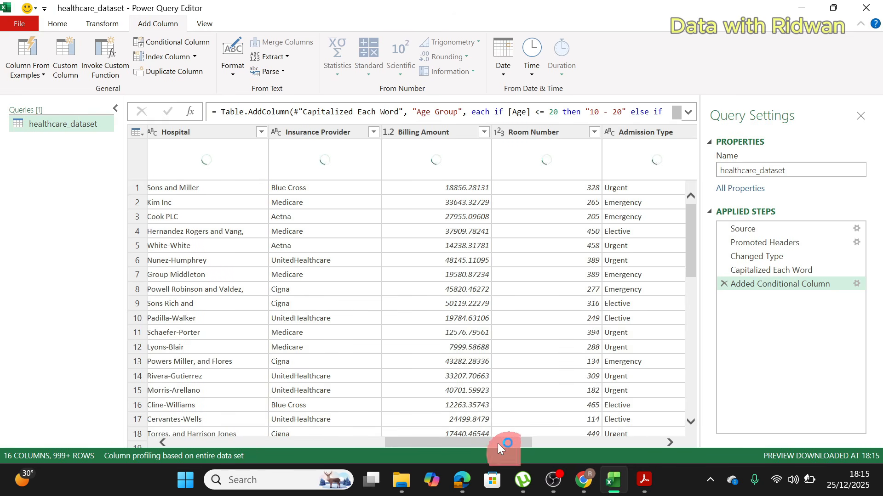
{"action": "left_click_drag", "start_coordinate": [498, 443], "coordinate": [551, 451]}
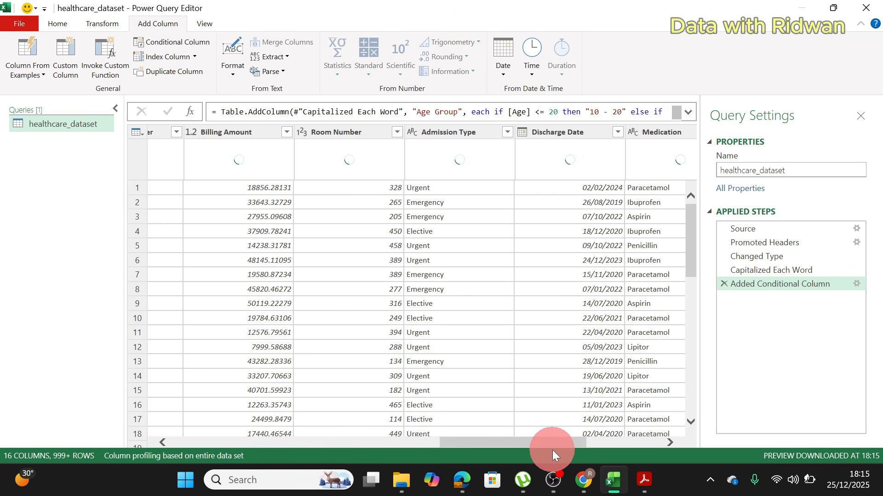
{"action": "left_click_drag", "start_coordinate": [536, 440], "coordinate": [206, 415]}
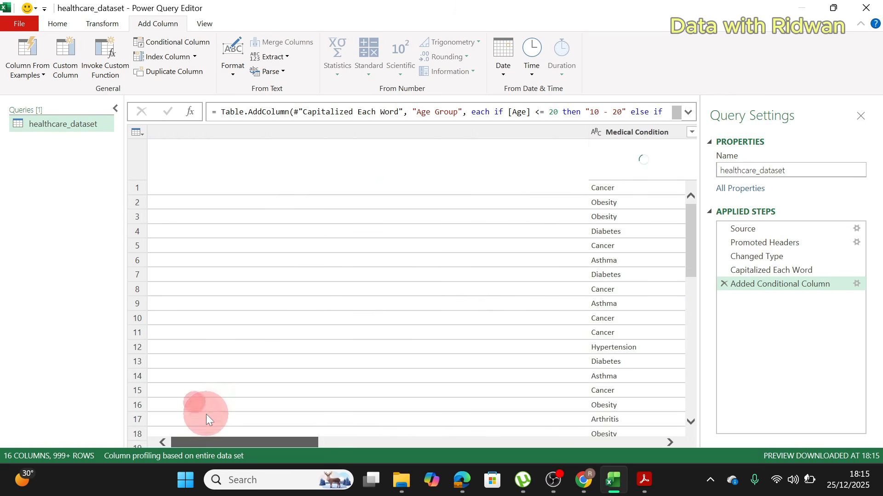
{"action": "left_click", "coordinate": [68, 65]}
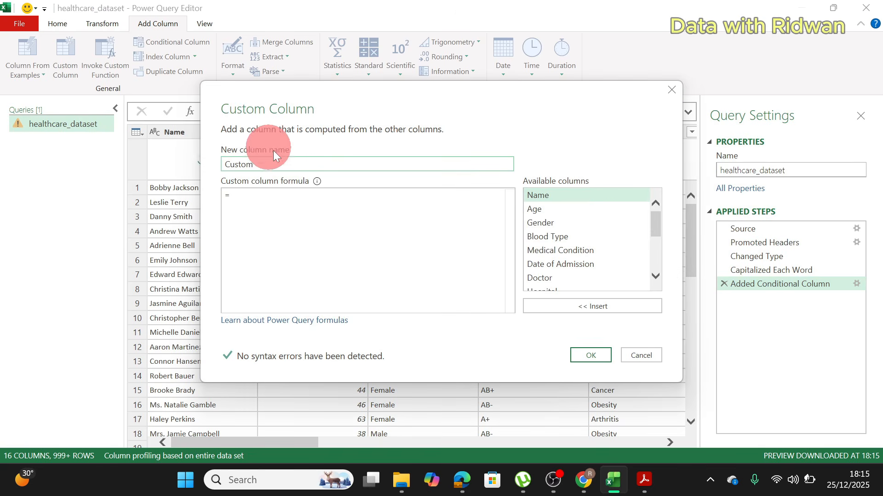
{"action": "left_click_drag", "start_coordinate": [268, 165], "coordinate": [193, 156]}
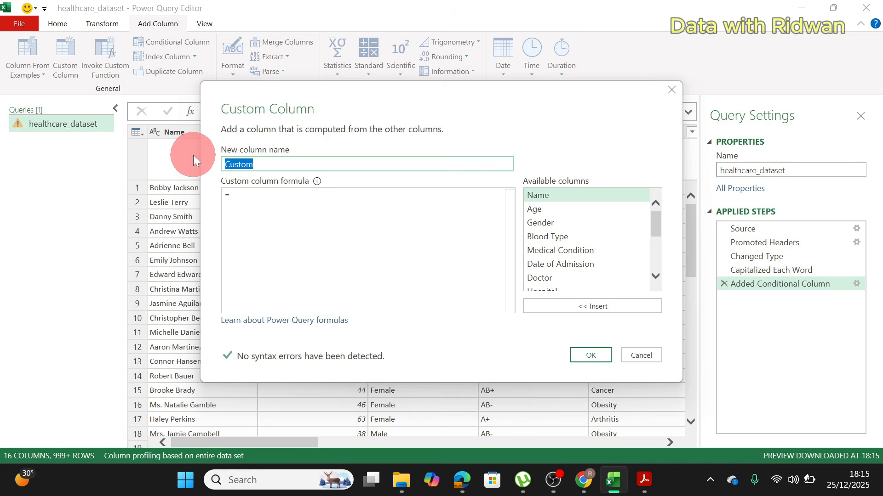
{"action": "type", "text": "Lenght"}
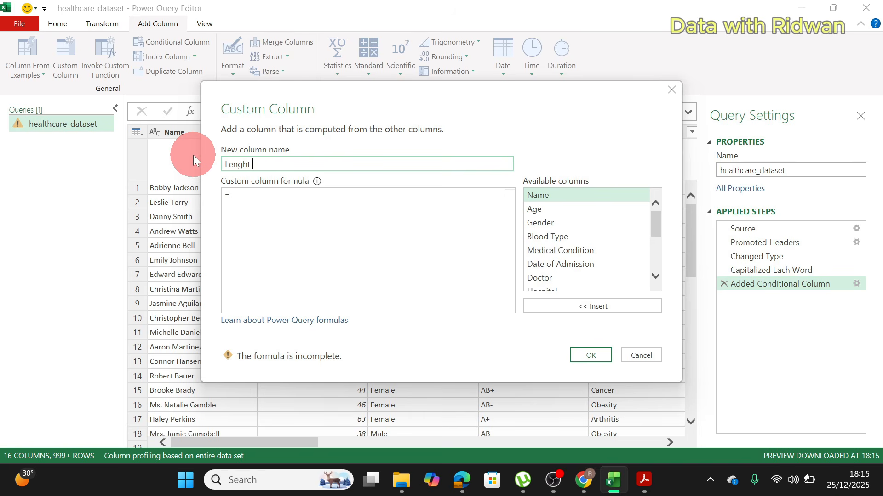
{"action": "type", "text": " og"}
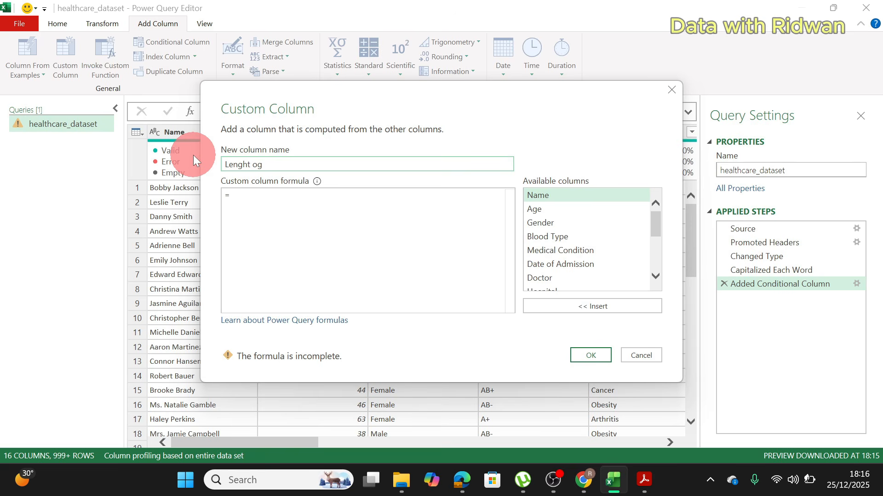
{"action": "key", "text": "BackSpace"}
{"action": "type", "text": "f Stay"}
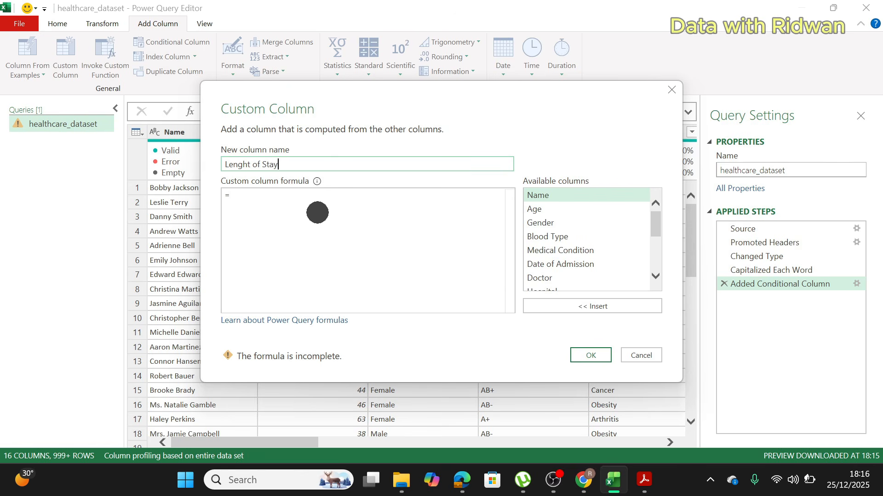
Step: Enter the formula [Discharge Date] - [Date of Admission] for the Lenght of Stay column and create the column
{"action": "left_click", "coordinate": [254, 201]}
{"action": "left_click_drag", "start_coordinate": [656, 232], "coordinate": [652, 253]}
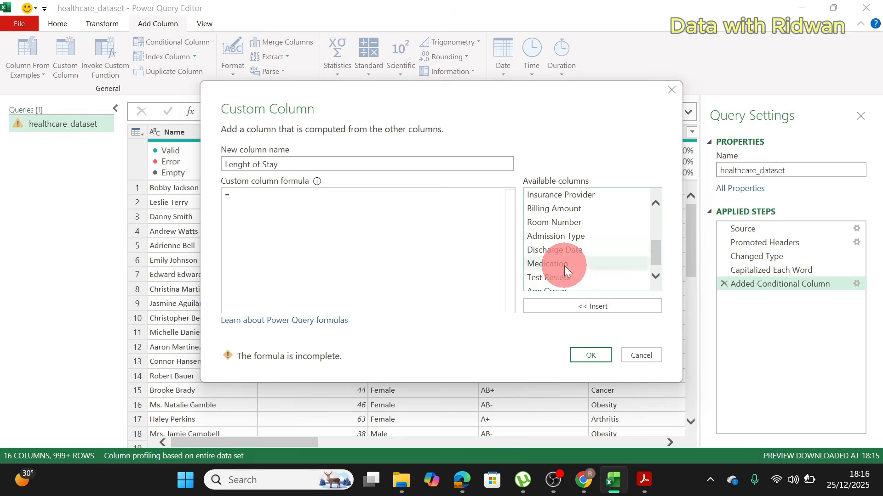
{"action": "double_click", "coordinate": [559, 253]}
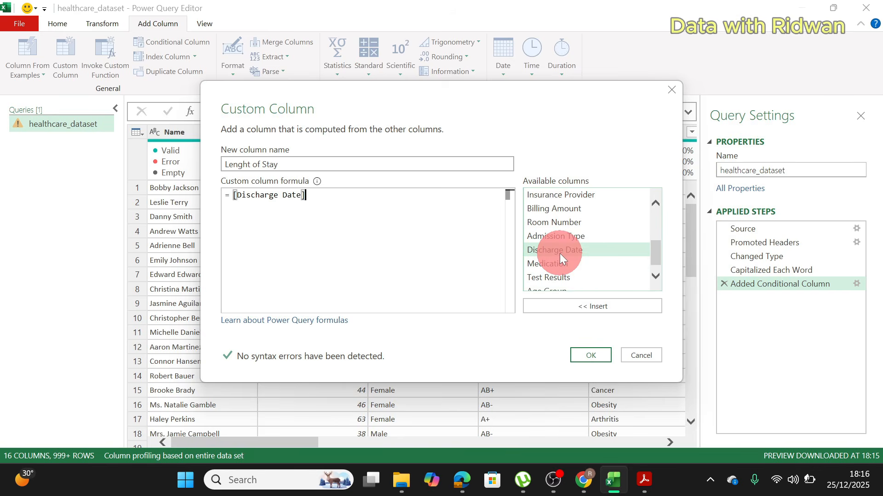
{"action": "type", "text": "-"}
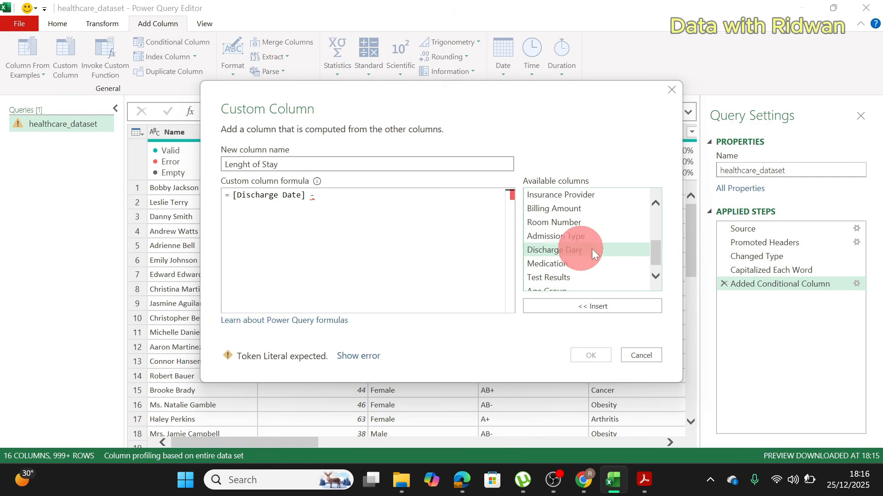
{"action": "left_click_drag", "start_coordinate": [656, 249], "coordinate": [664, 244]}
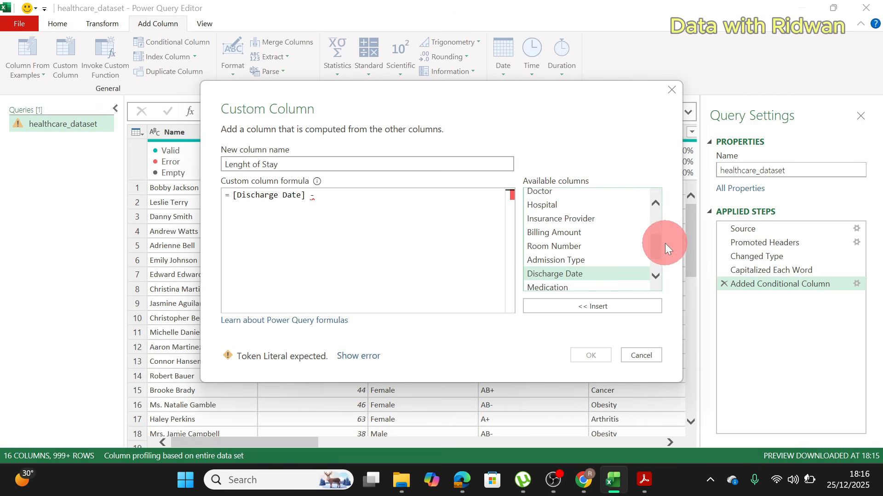
{"action": "scroll", "coordinate": [585, 250], "scroll_direction": "up", "scroll_amount": 3}
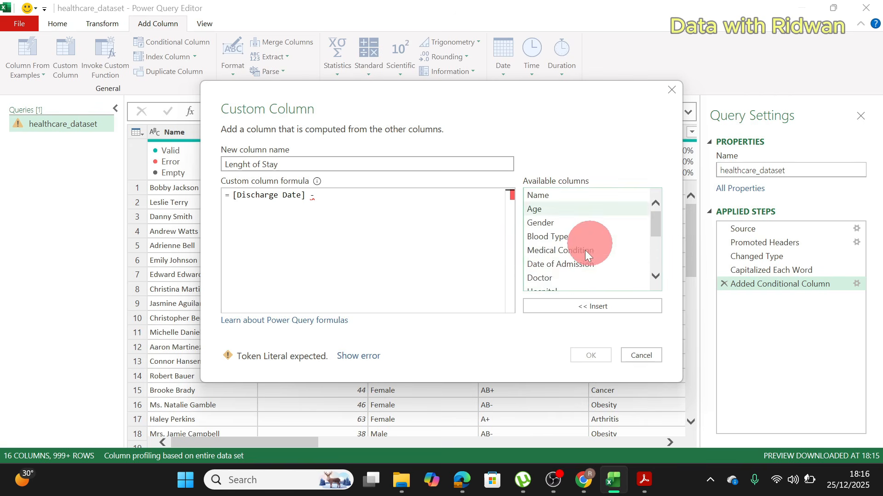
{"action": "double_click", "coordinate": [559, 264]}
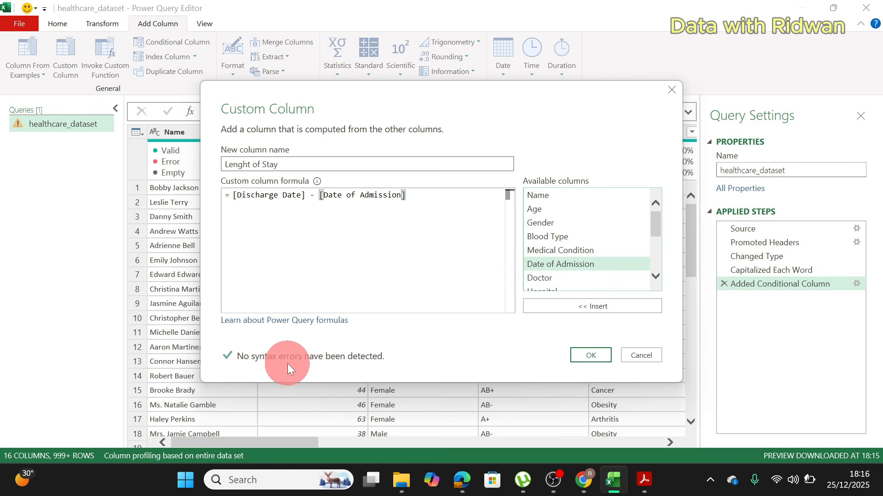
{"action": "left_click", "coordinate": [593, 355]}
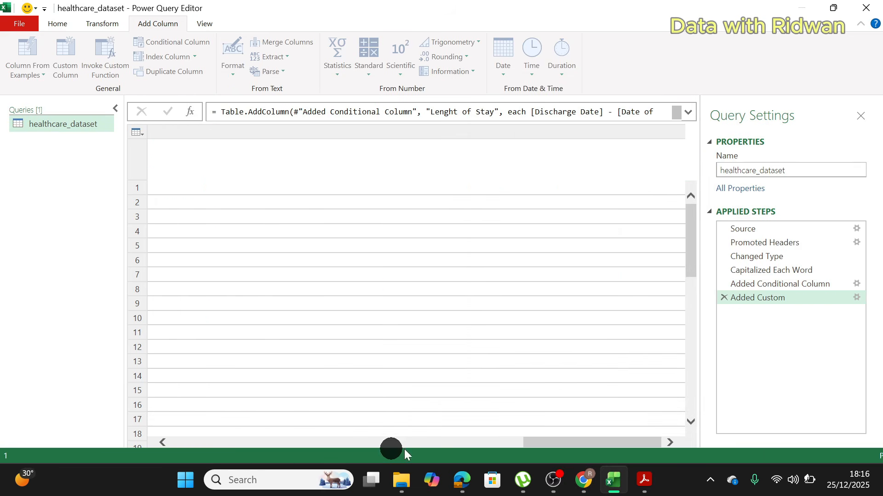
Step: Set the data type of the Lenght of Stay column to Whole Number
{"action": "left_click_drag", "start_coordinate": [639, 442], "coordinate": [500, 438]}
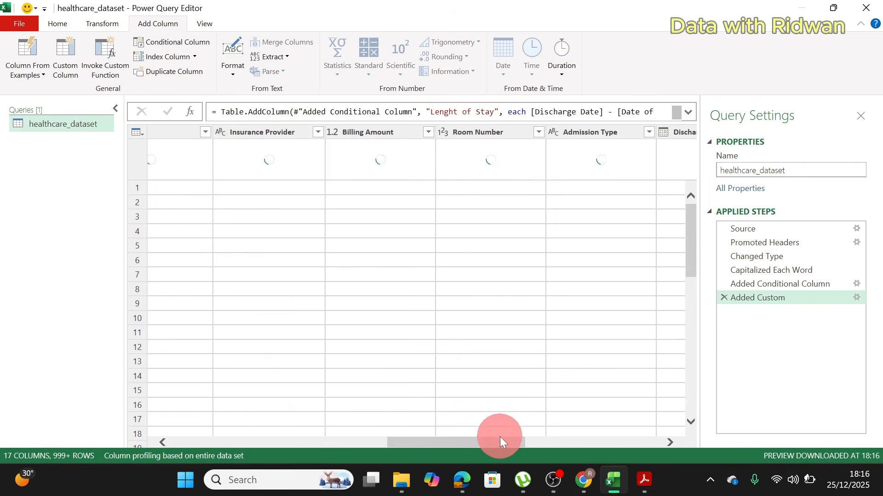
{"action": "left_click_drag", "start_coordinate": [558, 439], "coordinate": [694, 419]}
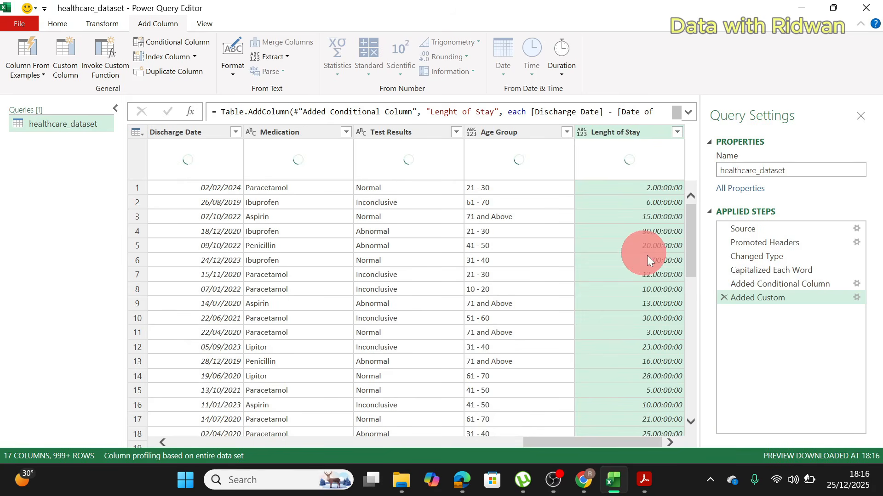
{"action": "left_click", "coordinate": [581, 132]}
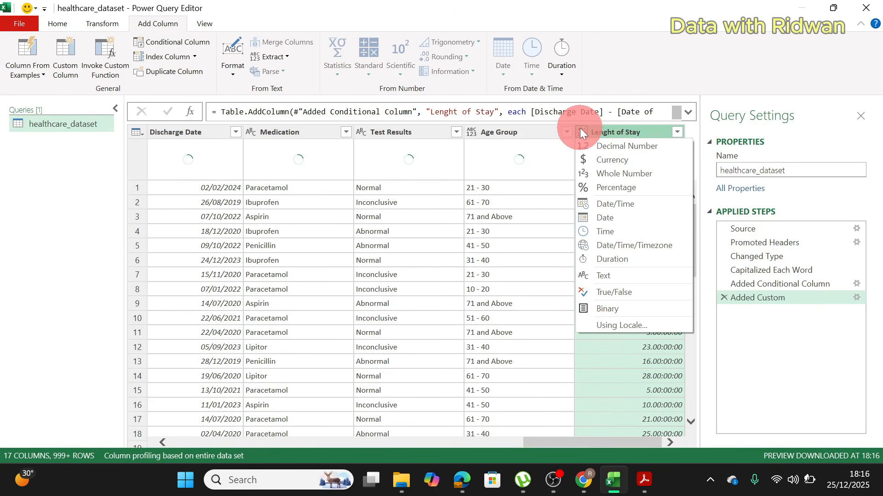
{"action": "left_click", "coordinate": [622, 173]}
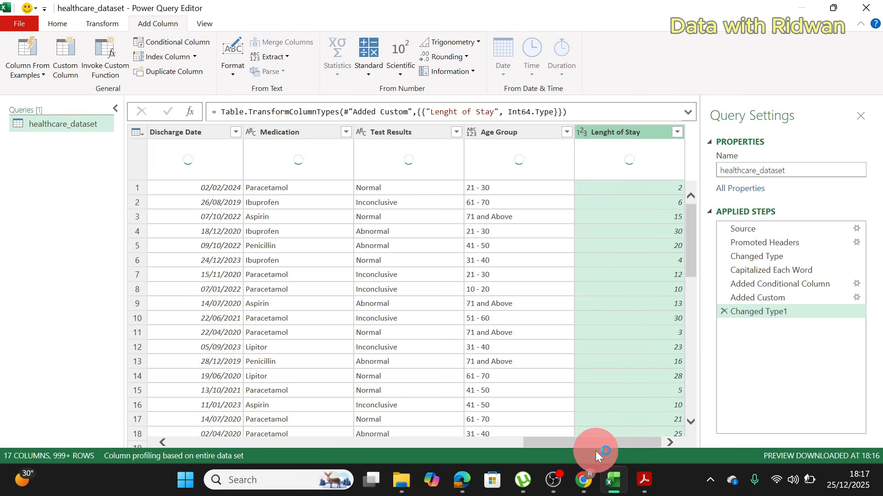
Step: Close and load the healthcare_dataset query into the workbook, and dismiss the list of queries and connections
{"action": "left_click_drag", "start_coordinate": [592, 446], "coordinate": [202, 416]}
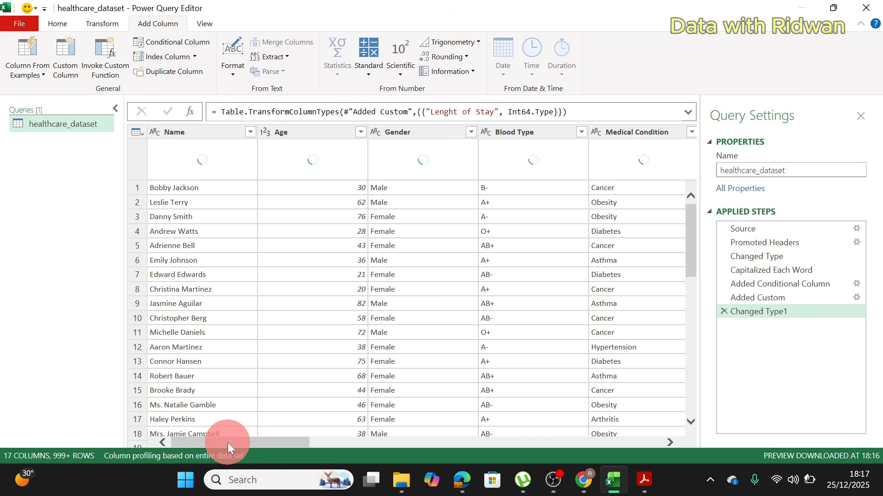
{"action": "left_click", "coordinate": [57, 23]}
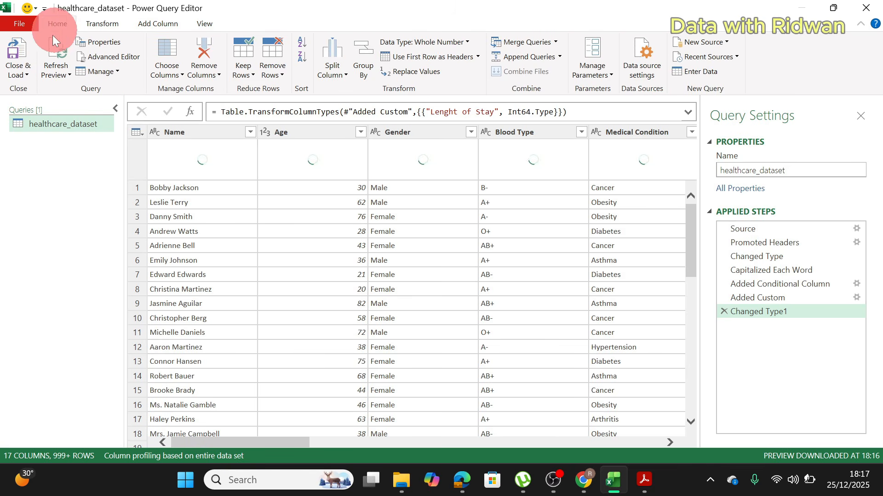
{"action": "left_click", "coordinate": [26, 70]}
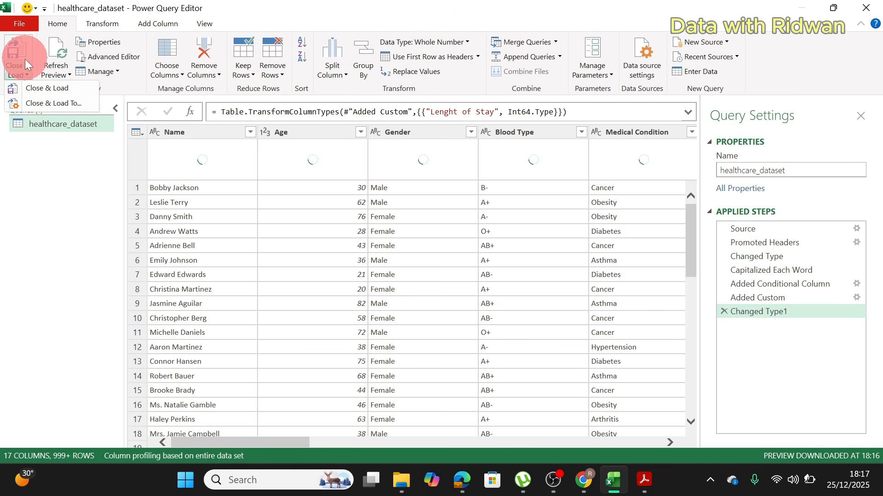
{"action": "left_click", "coordinate": [15, 89]}
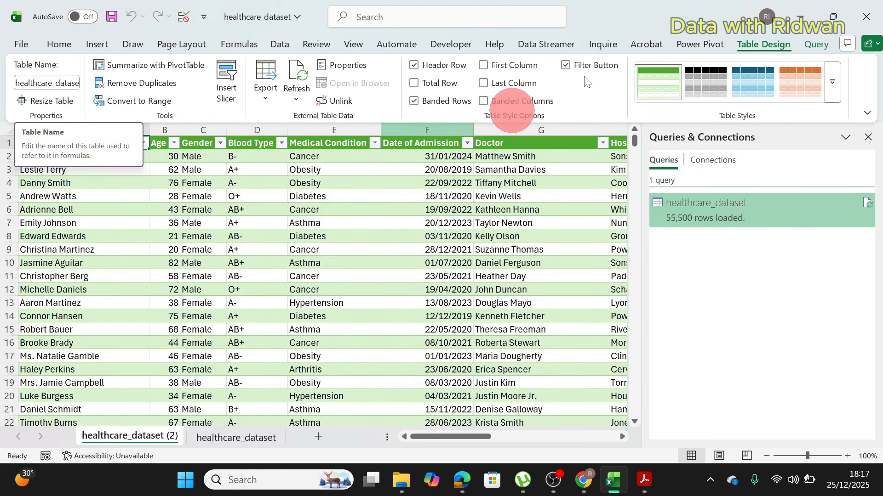
{"action": "left_click", "coordinate": [868, 138]}
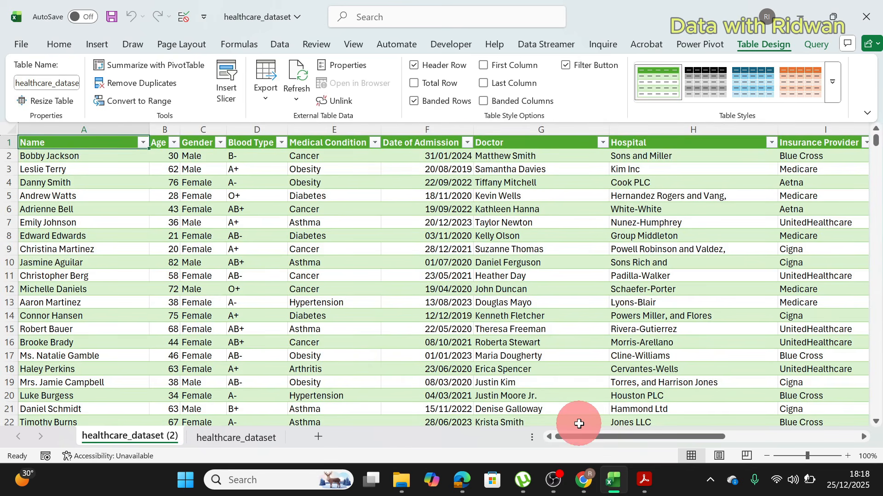
Step: Compare the raw data sheet with the cleaned one, and insert a PivotTable from the cleaned healthcare_dataset table on a new worksheet
{"action": "left_click", "coordinate": [252, 438]}
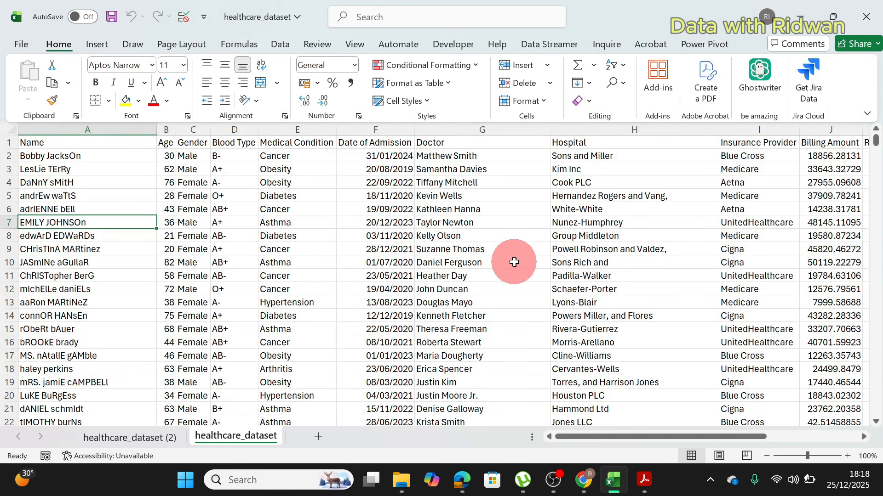
{"action": "left_click", "coordinate": [155, 438]}
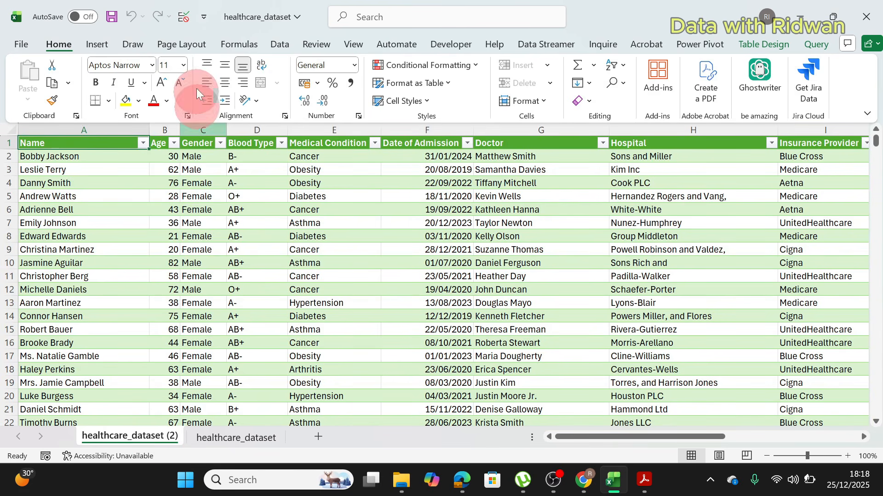
{"action": "left_click", "coordinate": [97, 45]}
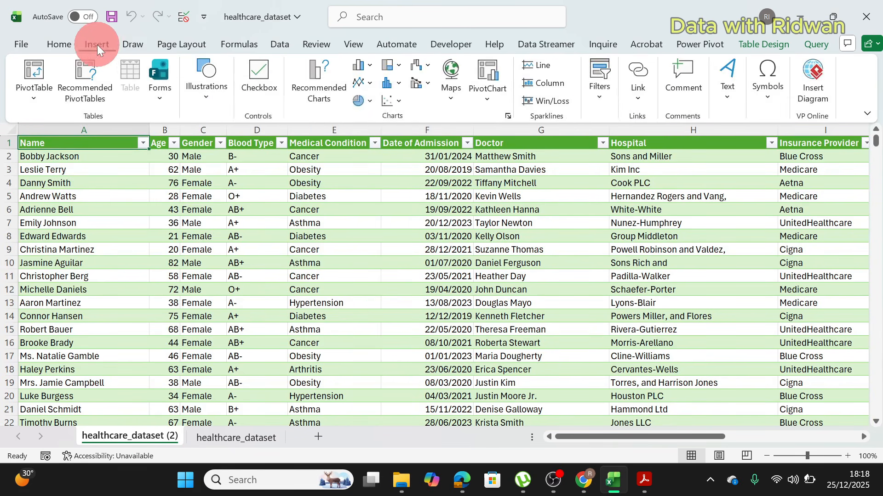
{"action": "left_click", "coordinate": [27, 100]}
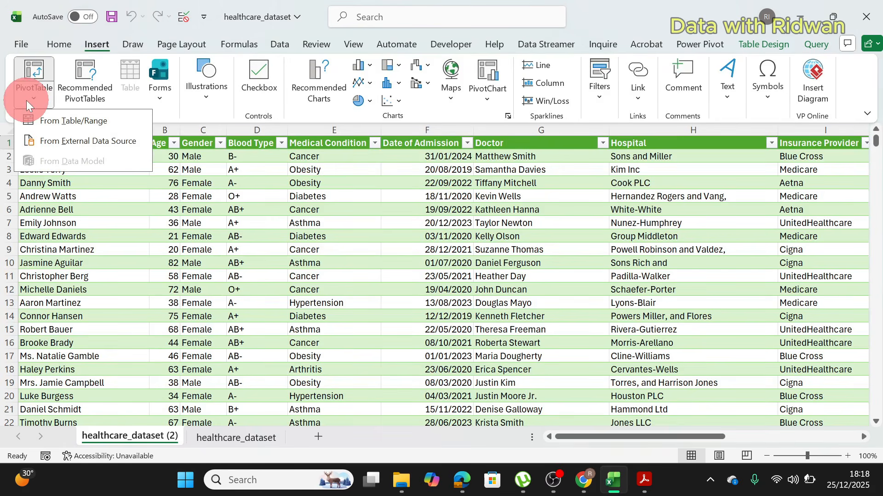
{"action": "left_click", "coordinate": [73, 121]}
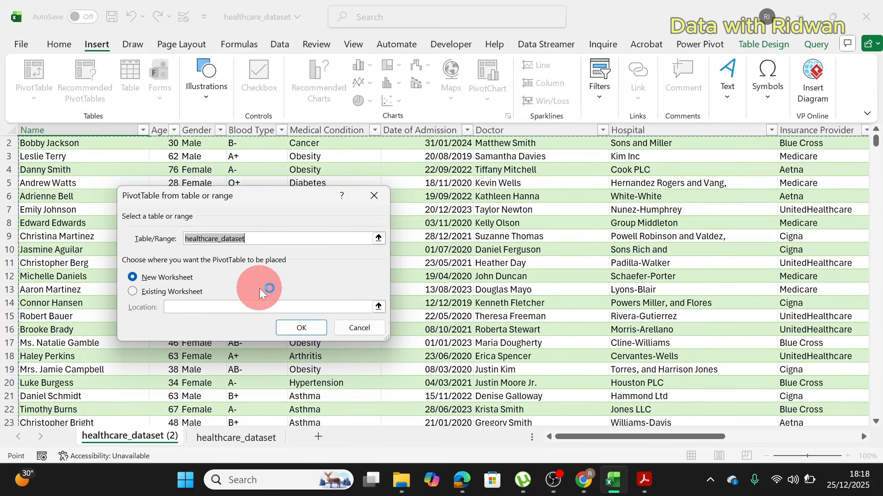
{"action": "left_click", "coordinate": [302, 327]}
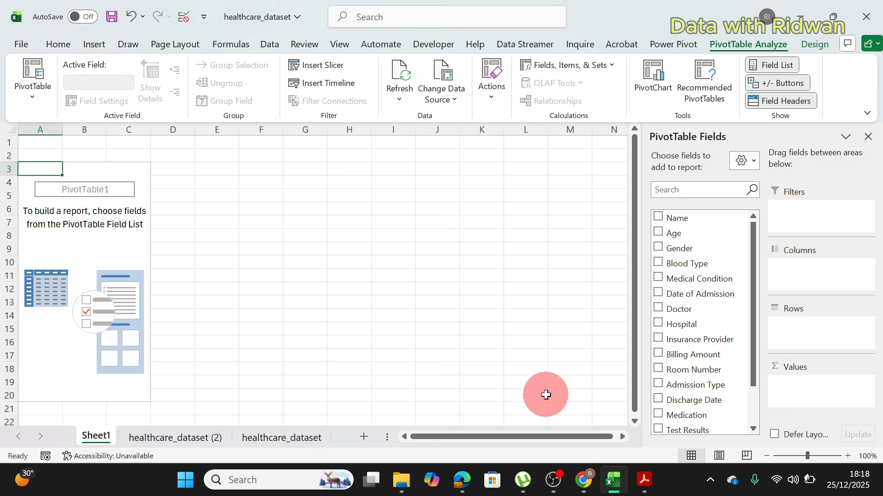
Step: Switch to the healthcare business problem PDF in Acrobat to read the executive team's questions, and return to the Excel workbook
{"action": "left_click", "coordinate": [639, 486]}
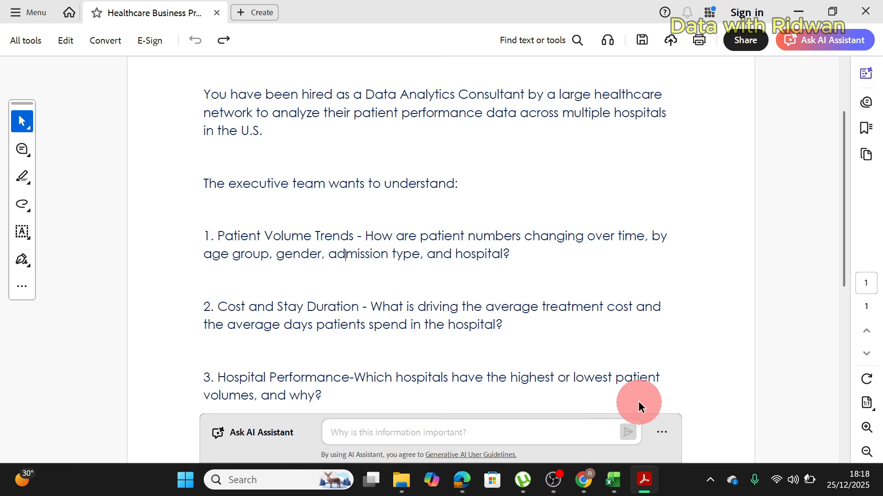
{"action": "mouse_move", "coordinate": [613, 480]}
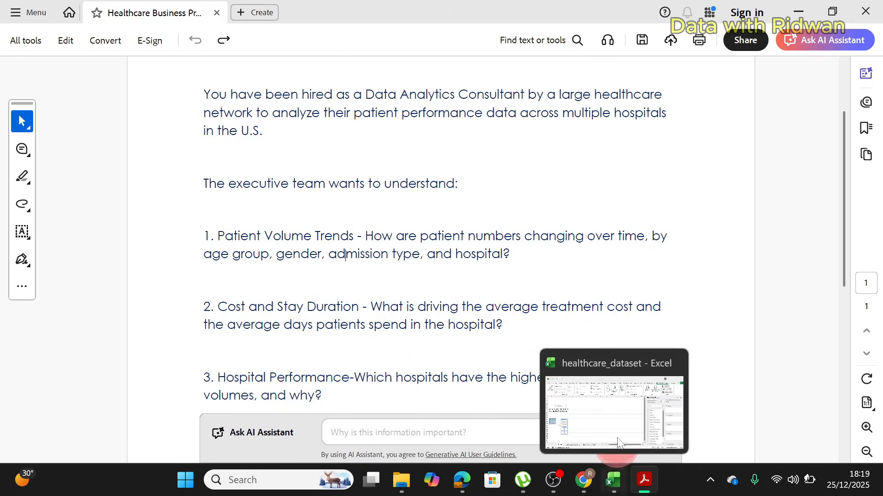
{"action": "left_click", "coordinate": [618, 443]}
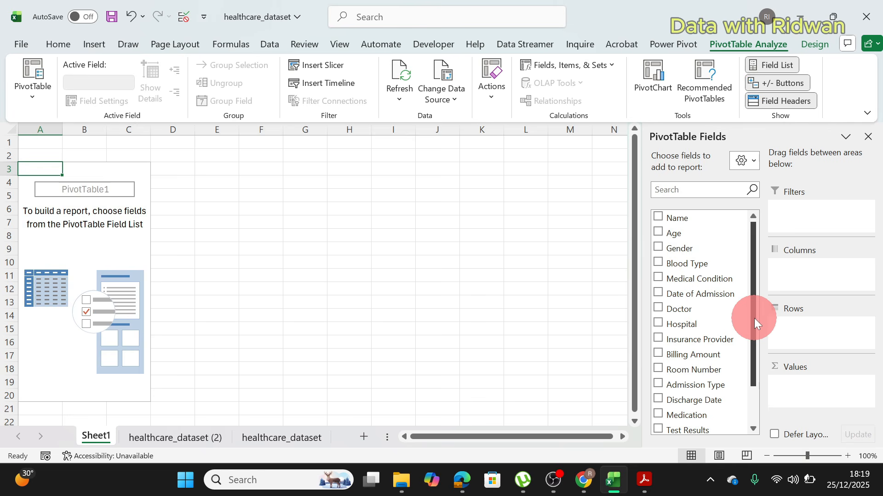
Step: Add the Name field to the PivotTable's values as a count of patients
{"action": "mouse_move", "coordinate": [754, 318]}
{"action": "left_mouse_down"}
{"action": "mouse_move", "coordinate": [754, 338]}
{"action": "mouse_move", "coordinate": [754, 321]}
{"action": "left_mouse_up"}
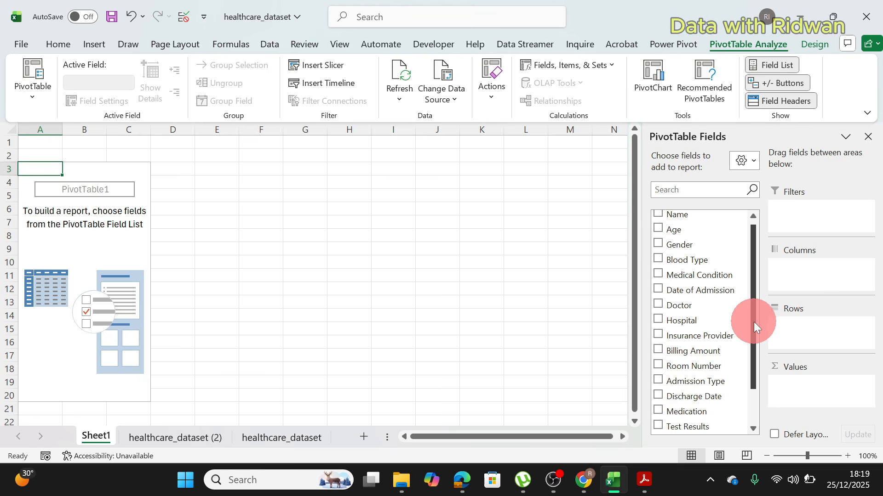
{"action": "left_click_drag", "start_coordinate": [752, 324], "coordinate": [752, 305]}
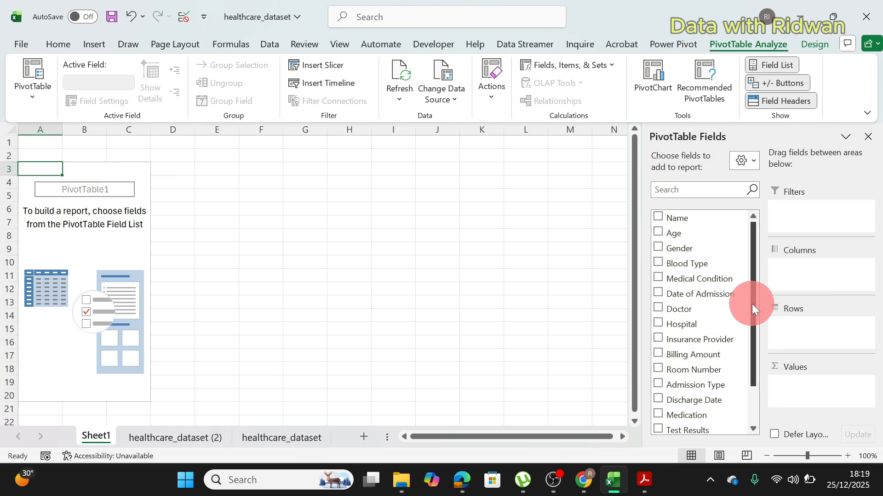
{"action": "left_click_drag", "start_coordinate": [676, 219], "coordinate": [802, 393]}
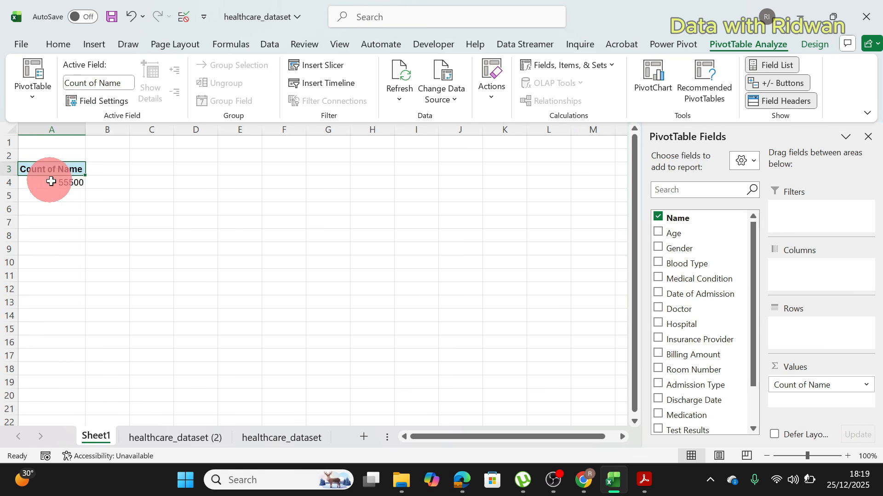
Step: Format the PivotTable's patient count with a thousands separator and no decimal places
{"action": "mouse_move", "coordinate": [76, 179]}
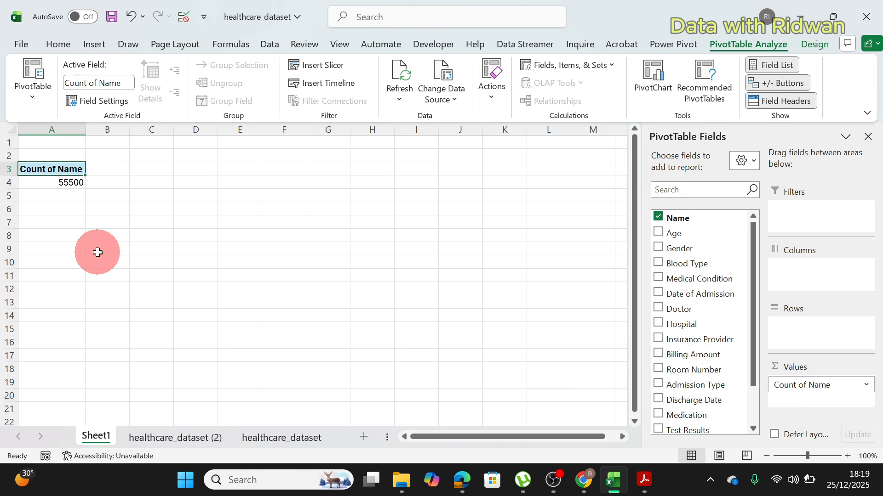
{"action": "left_click", "coordinate": [71, 185]}
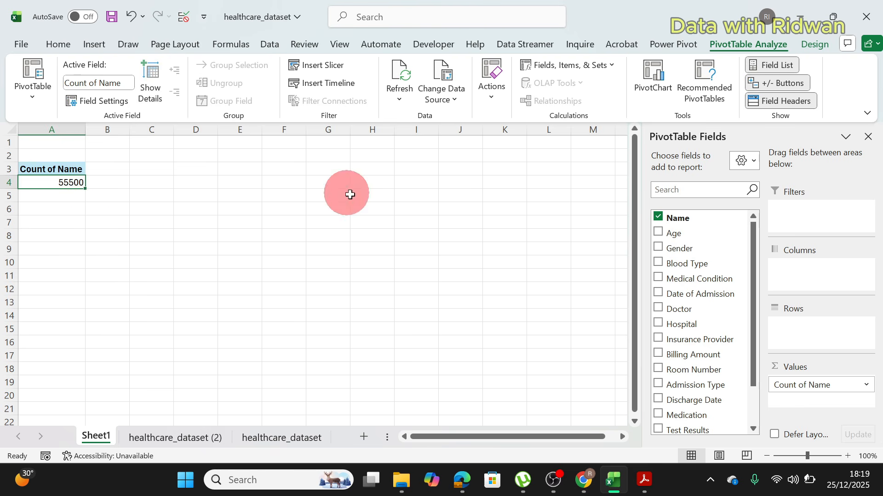
{"action": "left_click", "coordinate": [60, 45]}
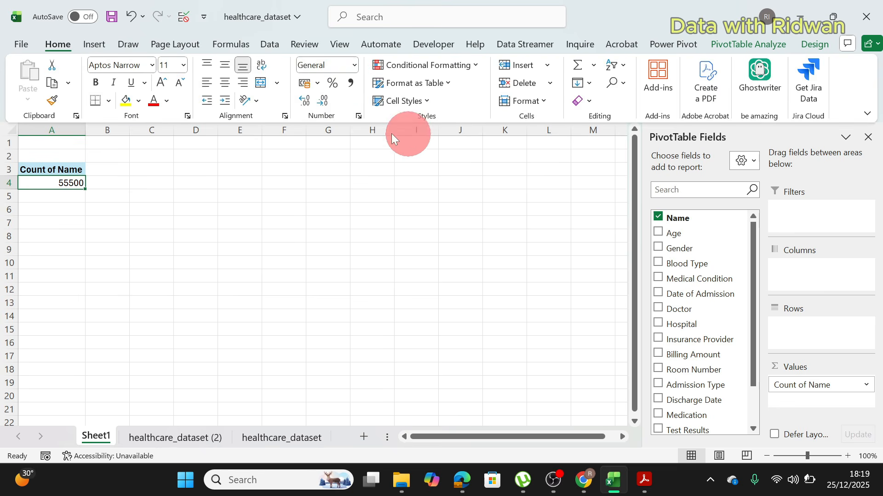
{"action": "left_click", "coordinate": [348, 81]}
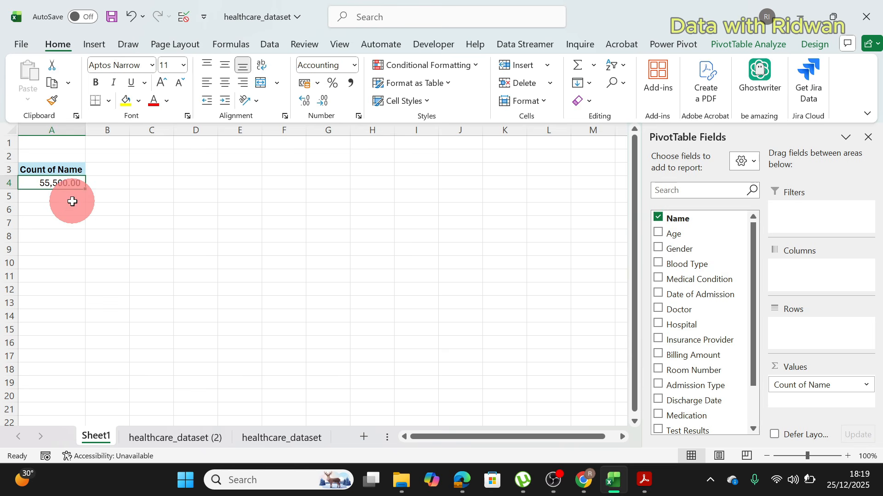
{"action": "double_click", "coordinate": [326, 103]}
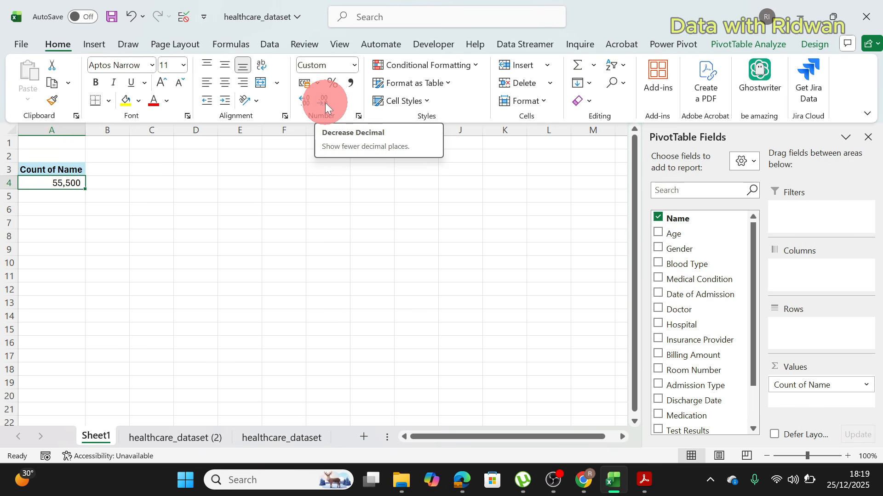
Step: Rename the PivotTable's Count of Name value field as Total Patients
{"action": "left_click", "coordinate": [56, 181]}
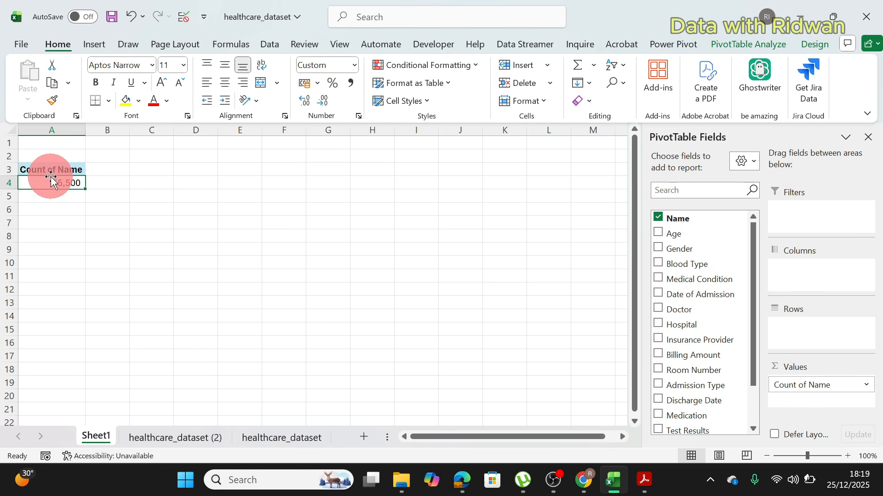
{"action": "double_click", "coordinate": [54, 171]}
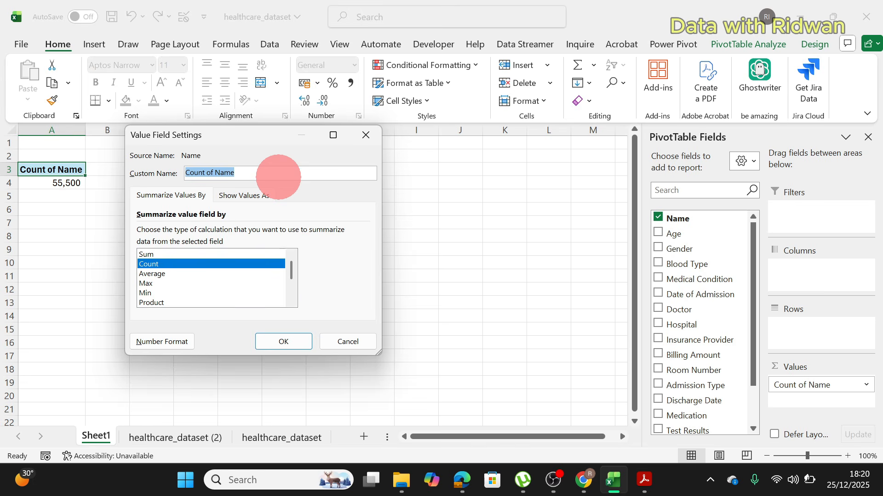
{"action": "type", "text": "To"}
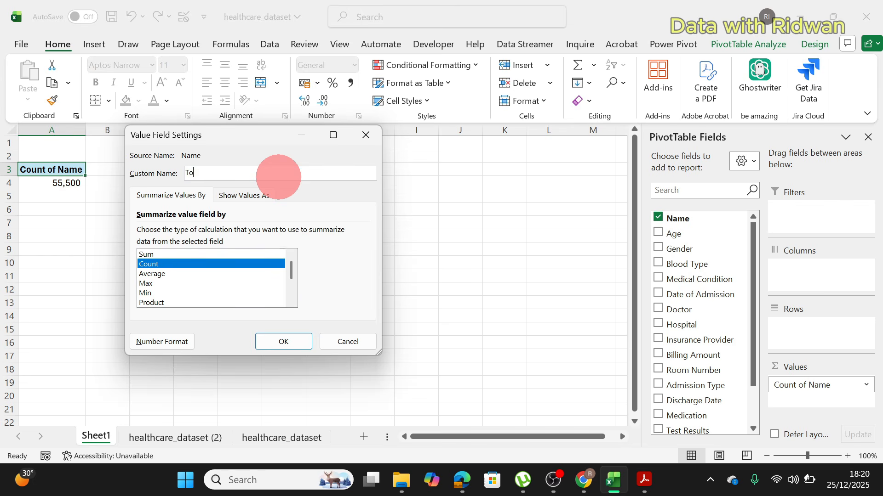
{"action": "type", "text": "tal Patients"}
{"action": "left_click", "coordinate": [290, 340]}
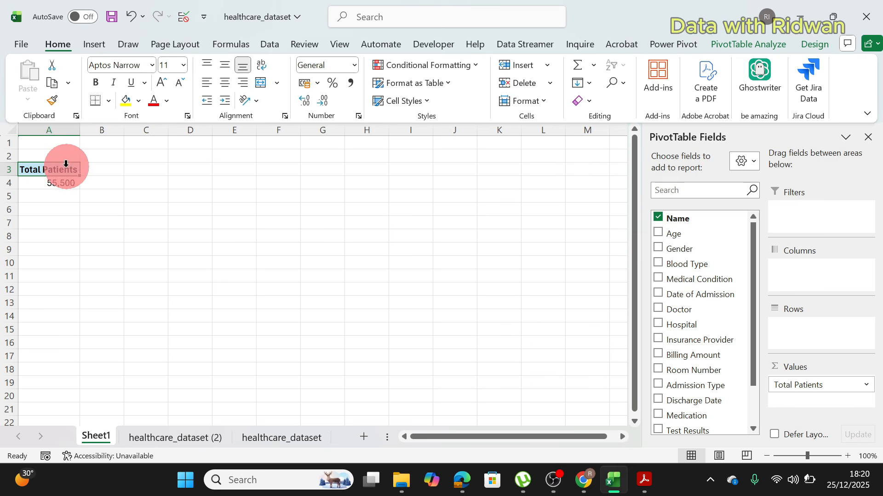
Step: Copy the Total Patients PivotTable to cell C3 and replace the copy's value field with the sum of Billing Amount
{"action": "left_click_drag", "start_coordinate": [55, 171], "coordinate": [54, 183]}
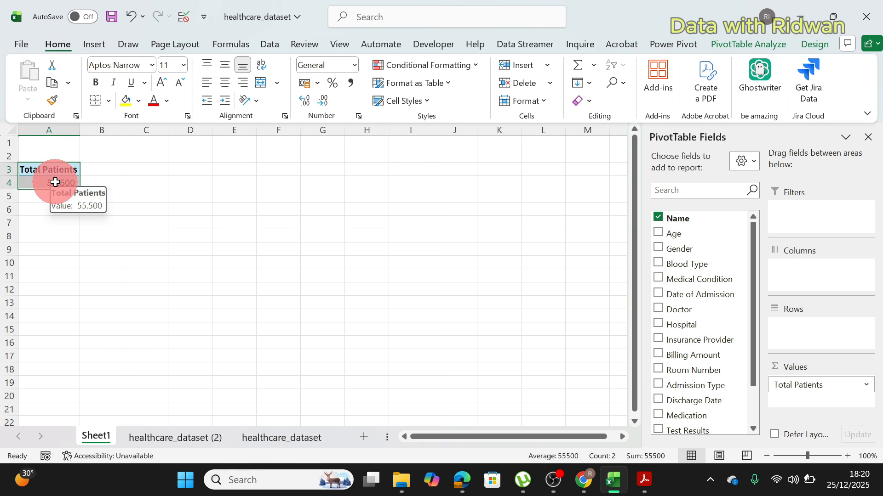
{"action": "key", "text": "ctrl+c"}
{"action": "left_click", "coordinate": [163, 171]}
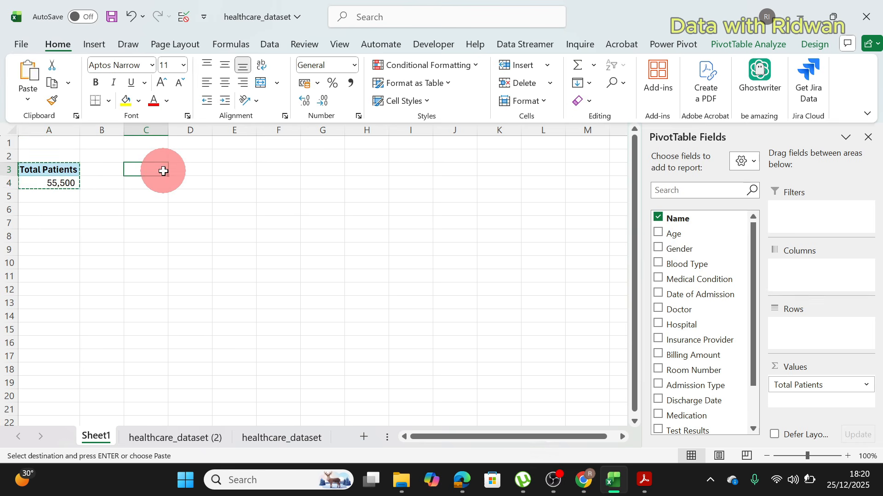
{"action": "key", "text": "ctrl+v"}
{"action": "key", "text": "Escape"}
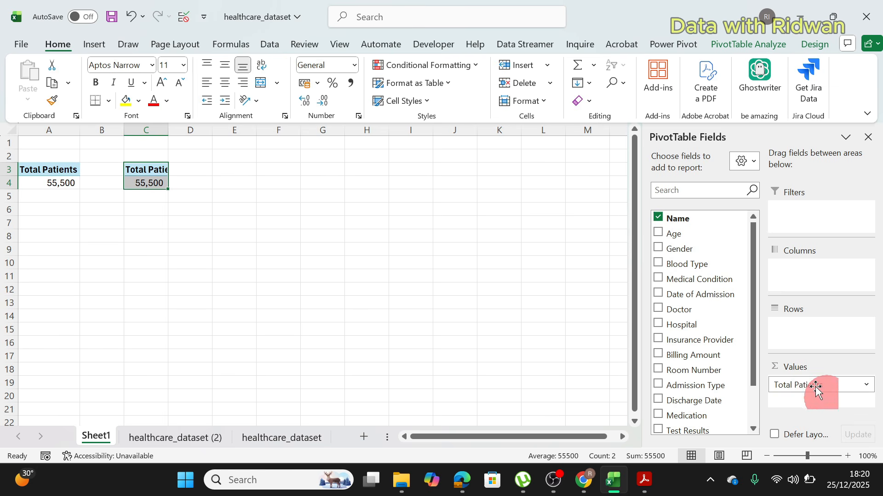
{"action": "left_click_drag", "start_coordinate": [812, 388], "coordinate": [683, 292]}
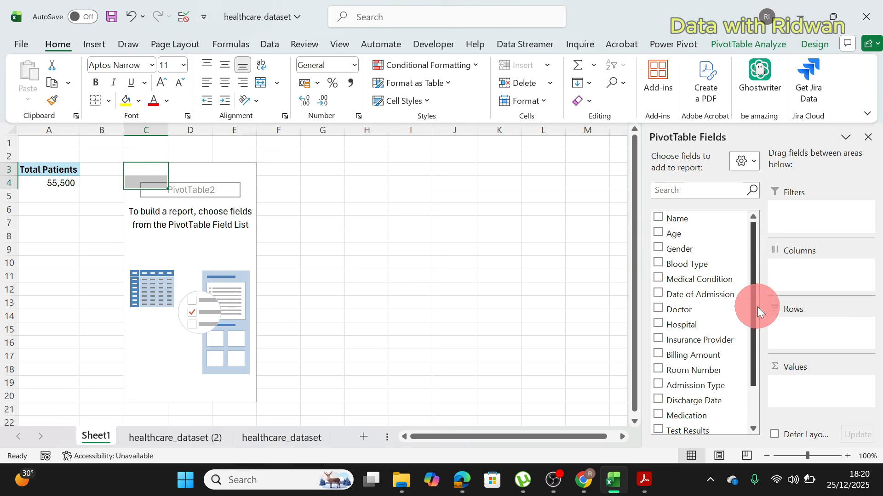
{"action": "left_click_drag", "start_coordinate": [756, 307], "coordinate": [804, 396]}
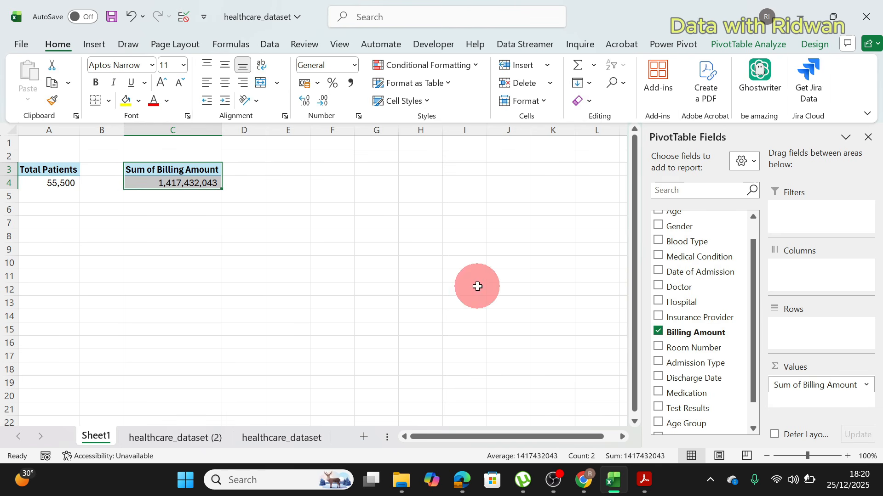
Step: Rename the Sum of Billing Amount value field as Total Treatment Cost
{"action": "double_click", "coordinate": [159, 170]}
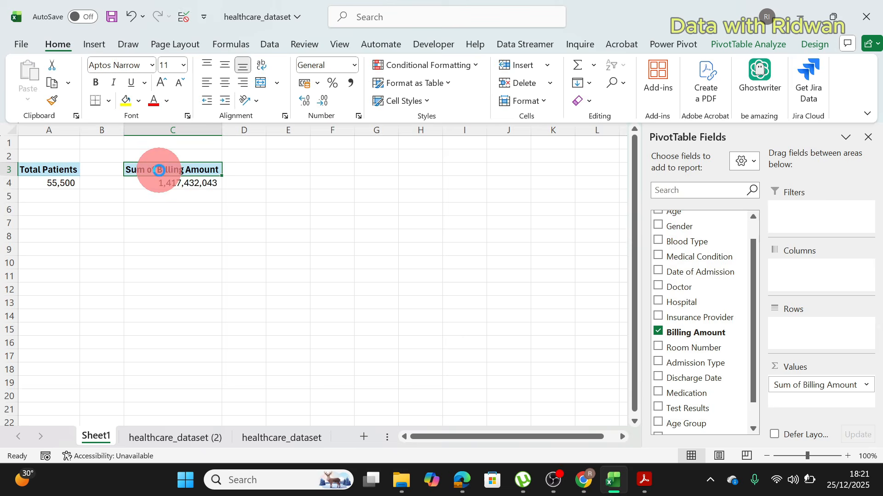
{"action": "type", "text": "T"}
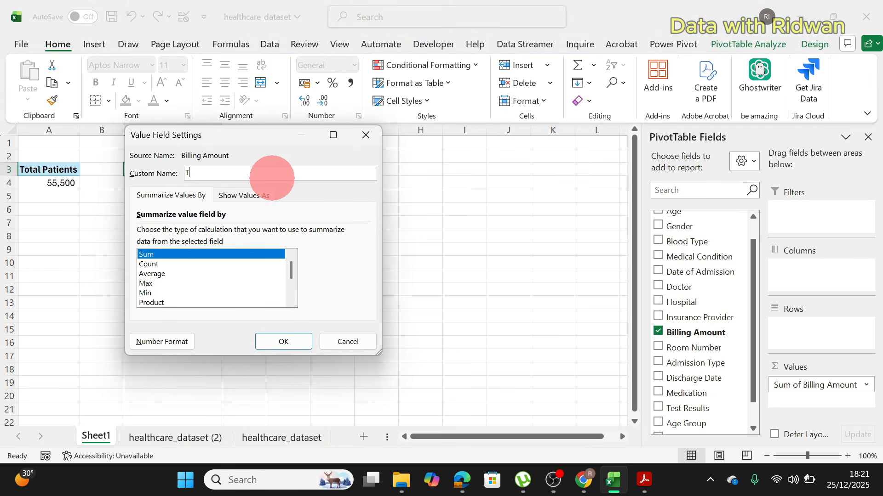
{"action": "type", "text": "otal Treatment Cost"}
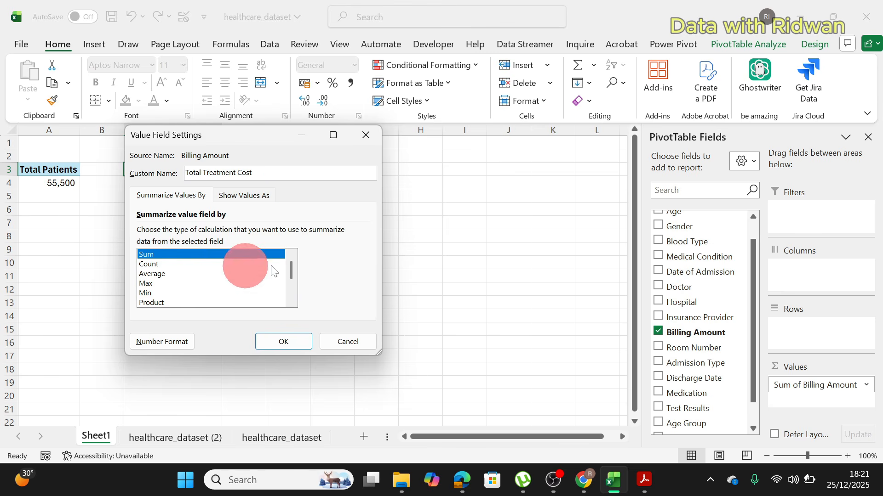
{"action": "left_click", "coordinate": [285, 342]}
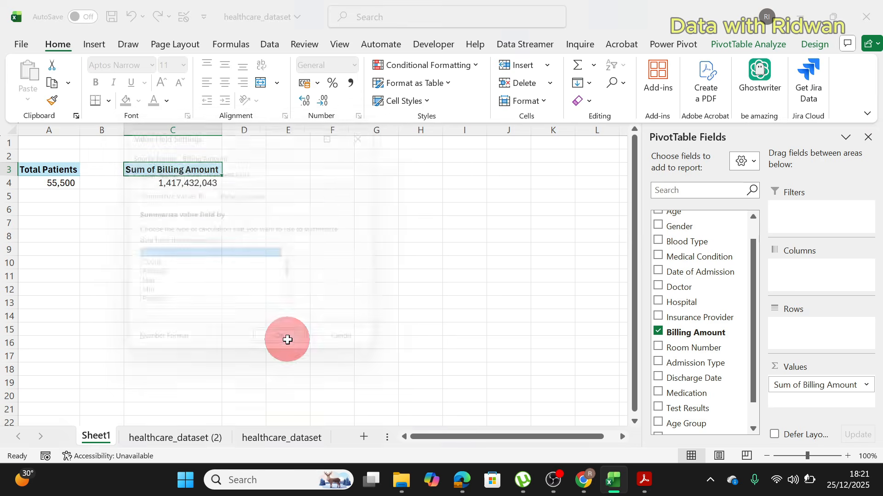
Step: Apply the Currency number format to the Total Treatment Cost value in cell C4
{"action": "left_click", "coordinate": [189, 185]}
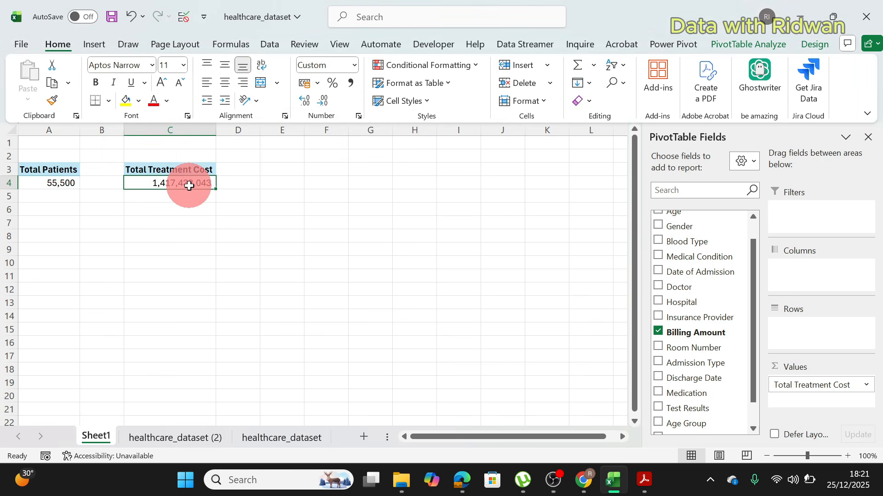
{"action": "left_click", "coordinate": [353, 65]}
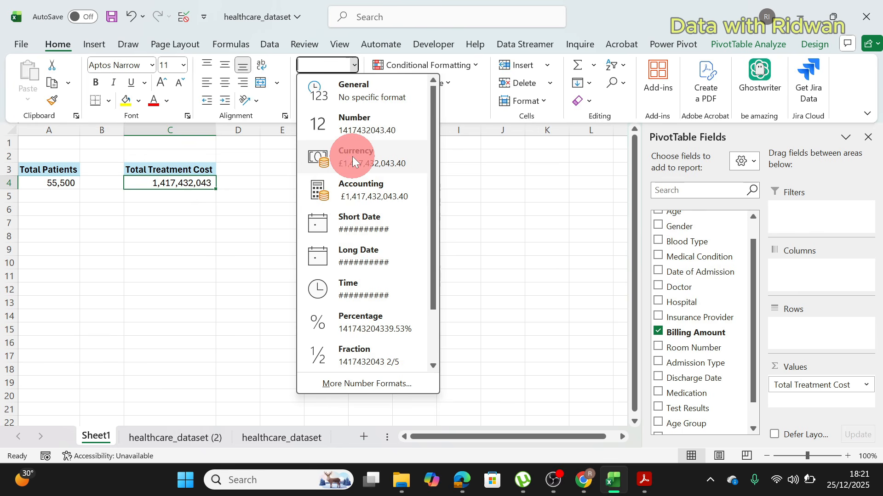
{"action": "left_click", "coordinate": [352, 156]}
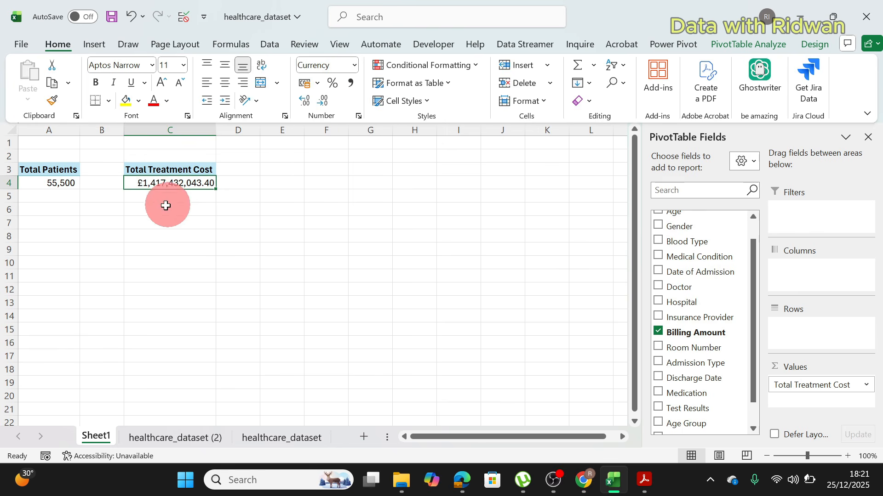
{"action": "left_click", "coordinate": [354, 67]}
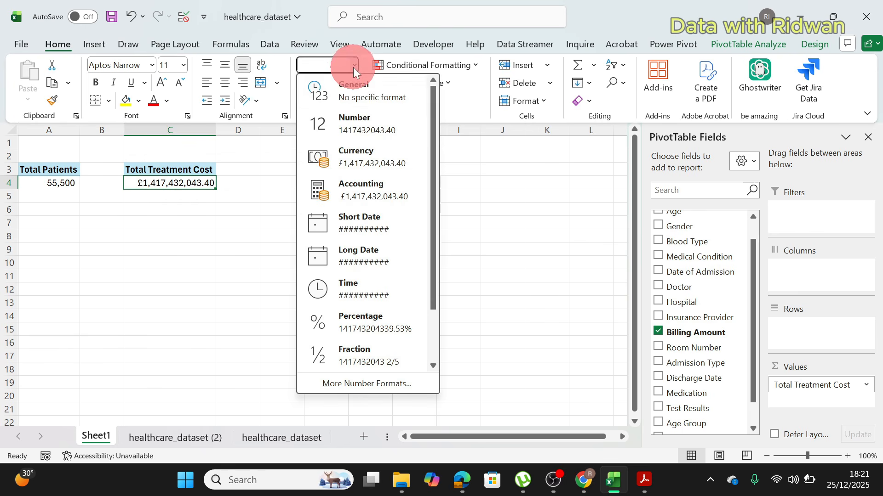
{"action": "left_click", "coordinate": [371, 167]}
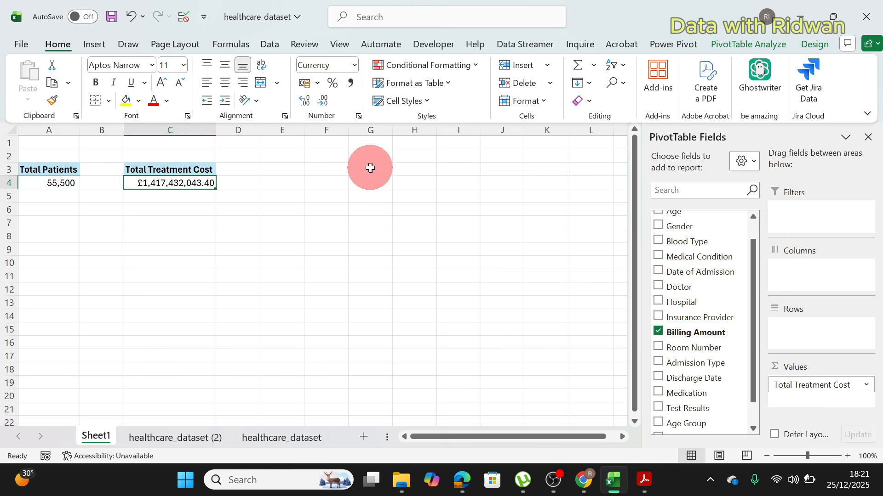
Step: Format the Total Treatment Cost value as English (United States) dollar accounting with no decimal places
{"action": "left_click", "coordinate": [318, 85]}
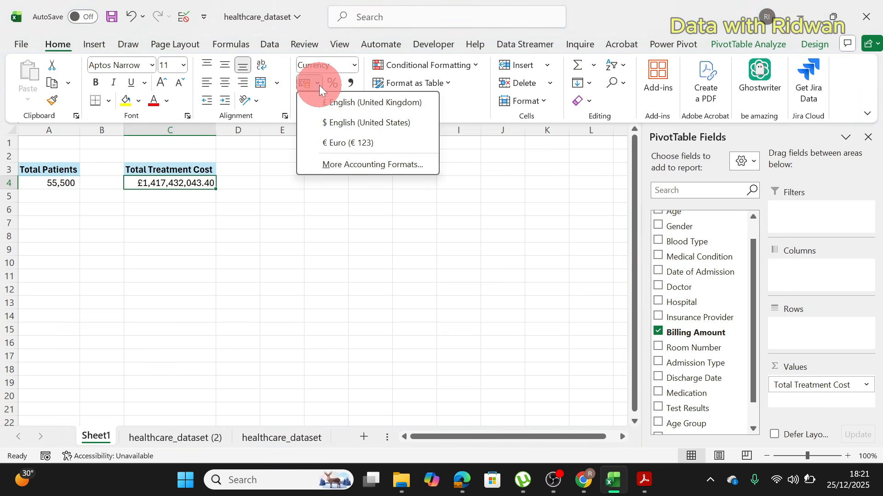
{"action": "left_click", "coordinate": [340, 123]}
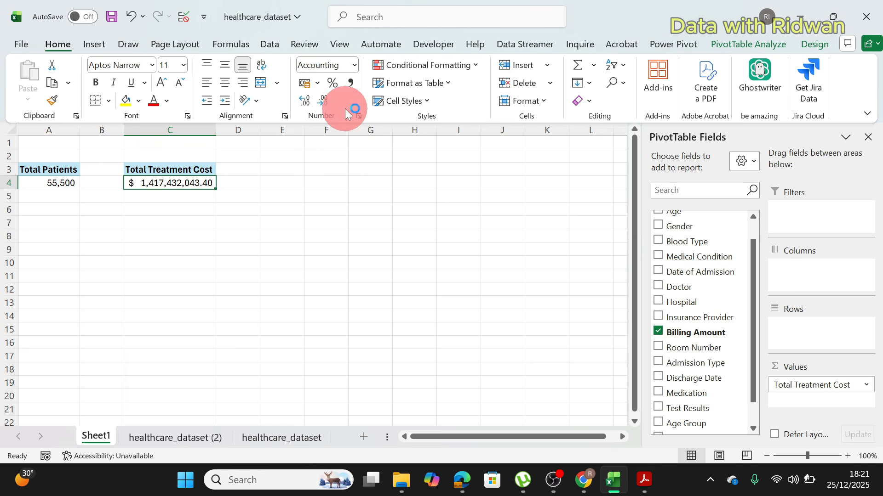
{"action": "left_click", "coordinate": [324, 102]}
{"action": "left_click", "coordinate": [323, 102]}
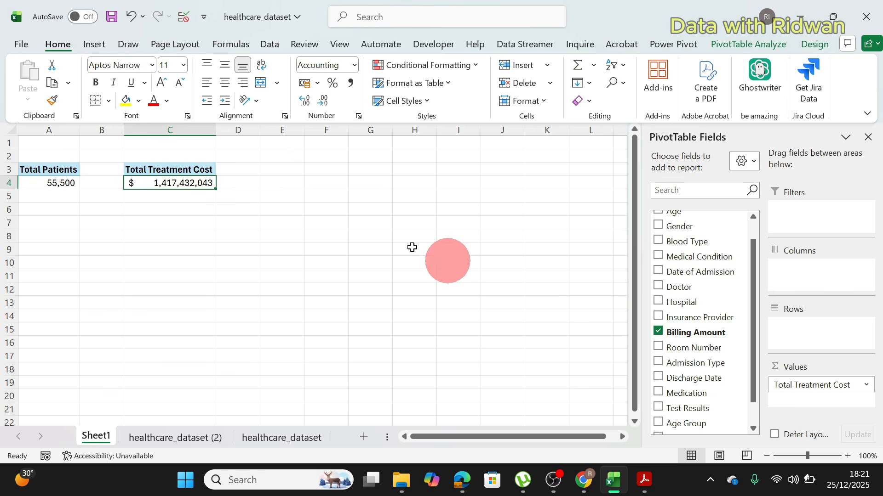
Step: Copy the Total Treatment Cost PivotTable to cell E3 and autofit the width of column E
{"action": "left_click", "coordinate": [171, 167]}
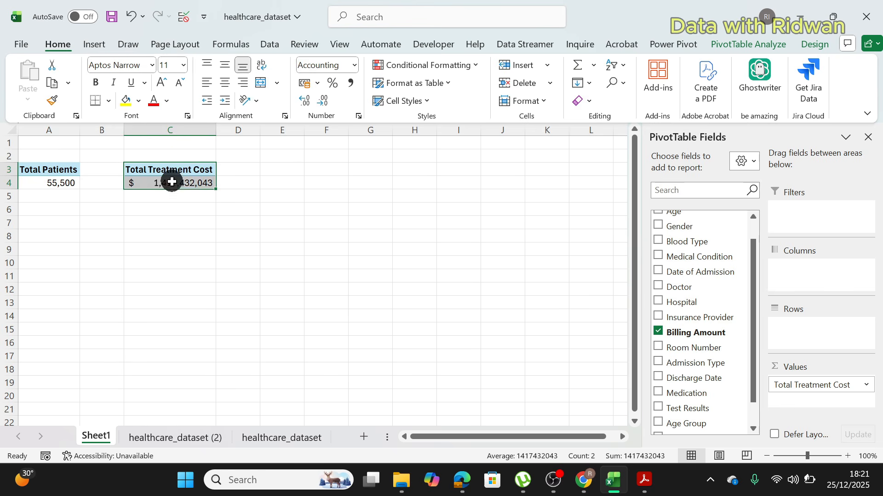
{"action": "key", "text": "ctrl+c"}
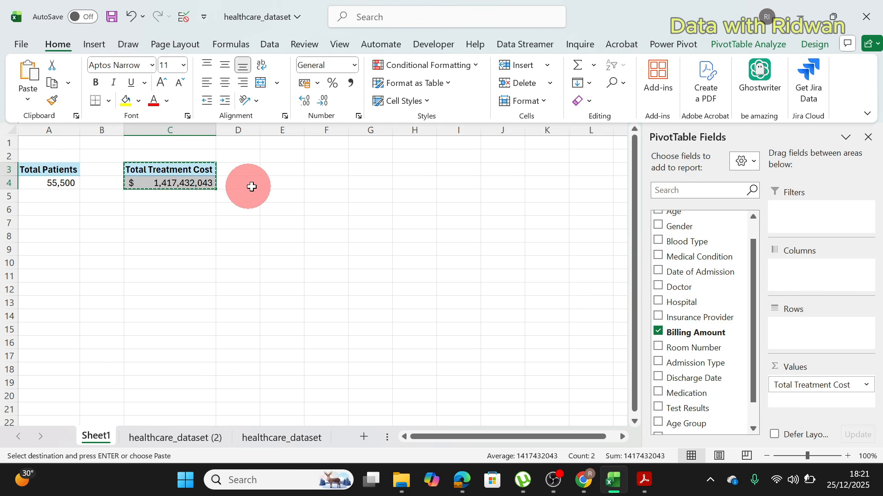
{"action": "left_click", "coordinate": [286, 170]}
{"action": "key", "text": "ctrl+v"}
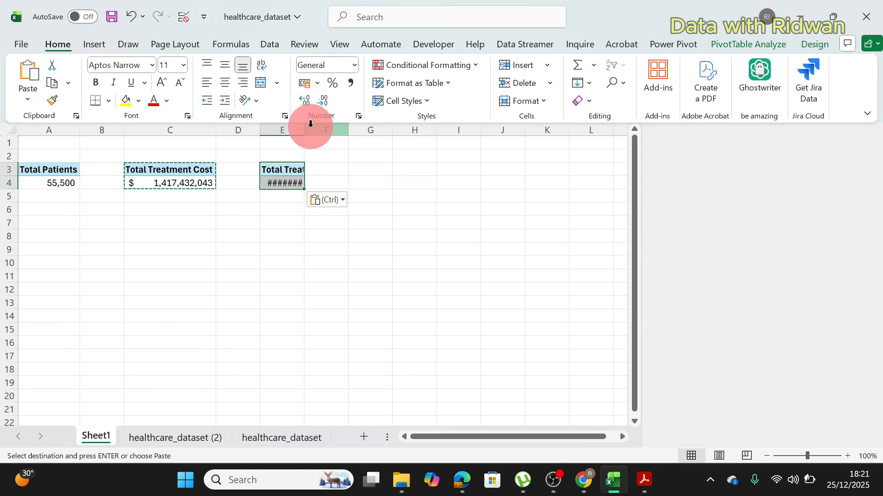
{"action": "double_click", "coordinate": [304, 130]}
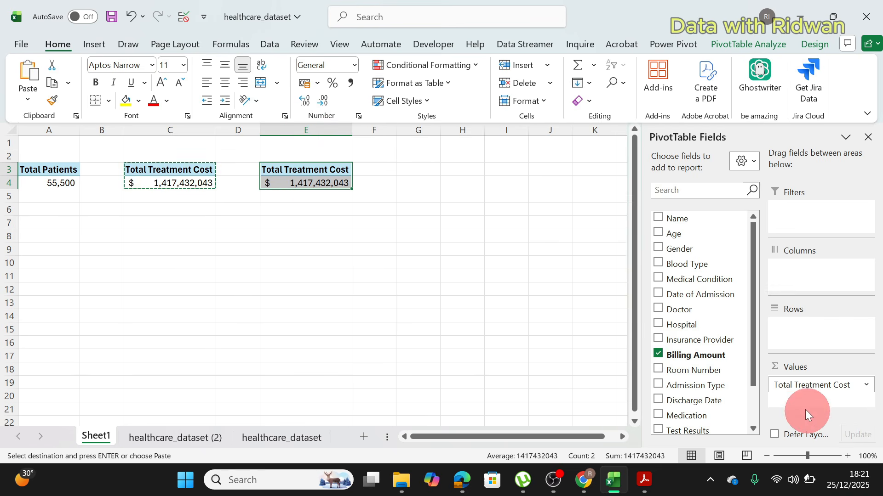
Step: Summarize the Billing Amount in the copied PivotTable at E3 by Average, and clear the copy selection
{"action": "left_click", "coordinate": [868, 386]}
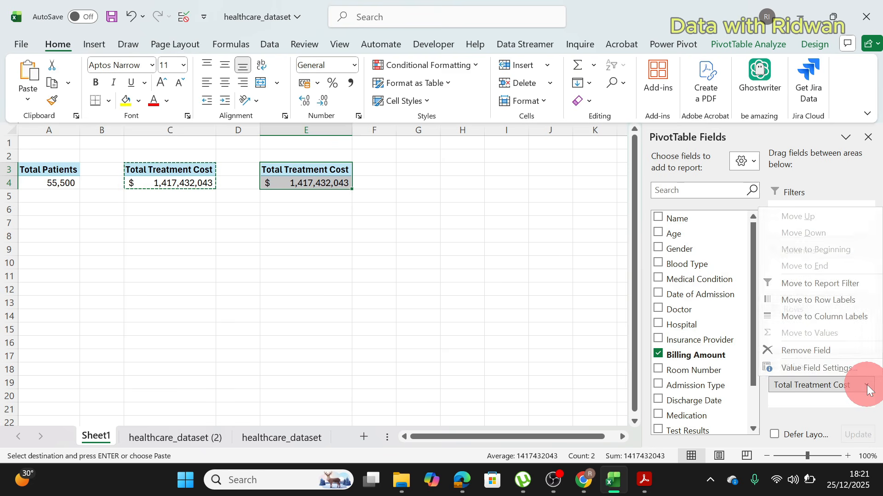
{"action": "left_click", "coordinate": [809, 369]}
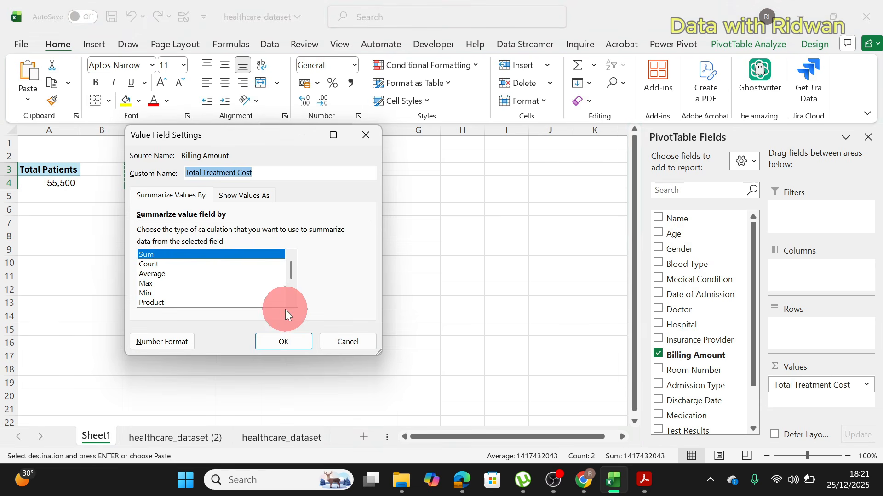
{"action": "left_click", "coordinate": [155, 275]}
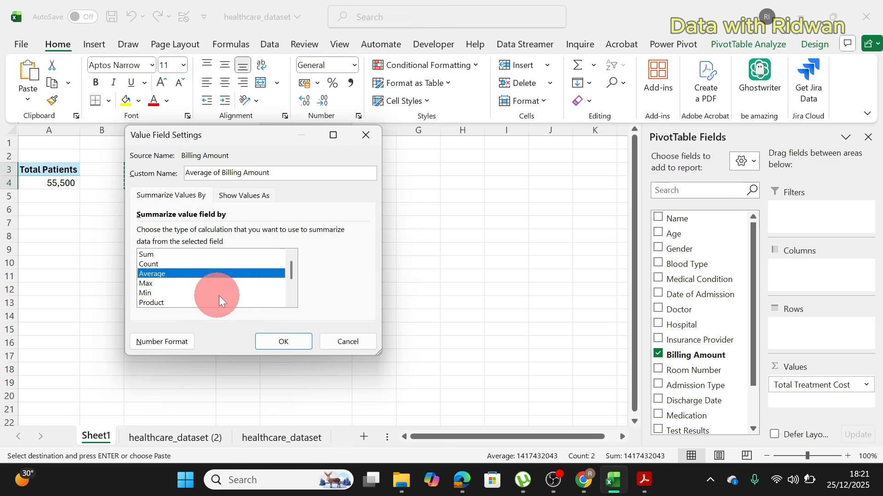
{"action": "left_click", "coordinate": [293, 338]}
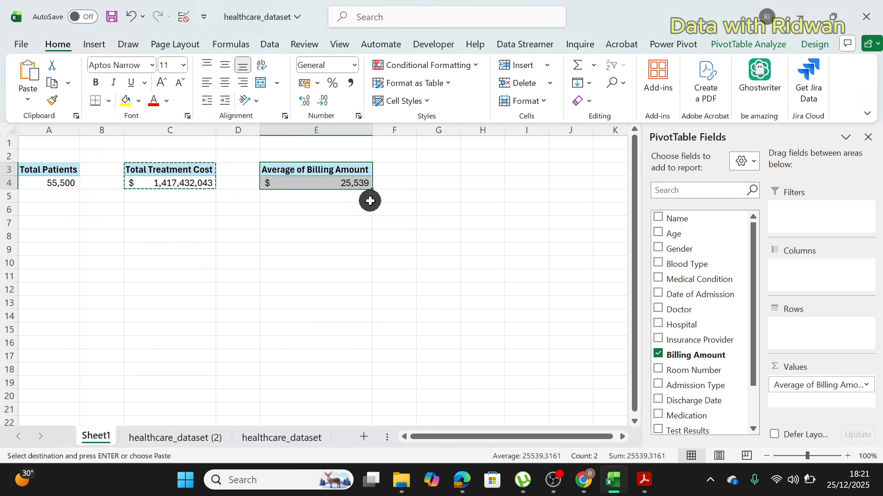
{"action": "left_click", "coordinate": [370, 199]}
{"action": "key", "text": "Escape"}
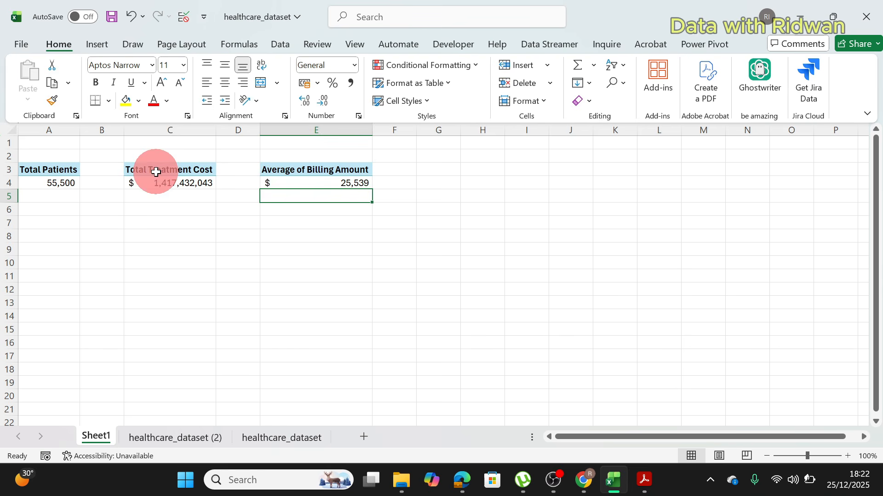
Step: Copy the Average of Billing Amount PivotTable to cell G3
{"action": "left_click", "coordinate": [287, 171]}
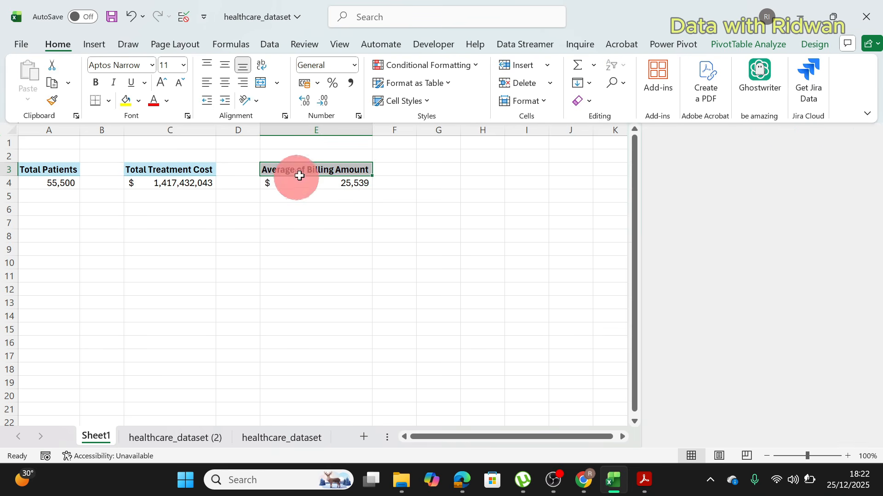
{"action": "left_click_drag", "start_coordinate": [302, 174], "coordinate": [303, 183]}
{"action": "key", "text": "ctrl+c"}
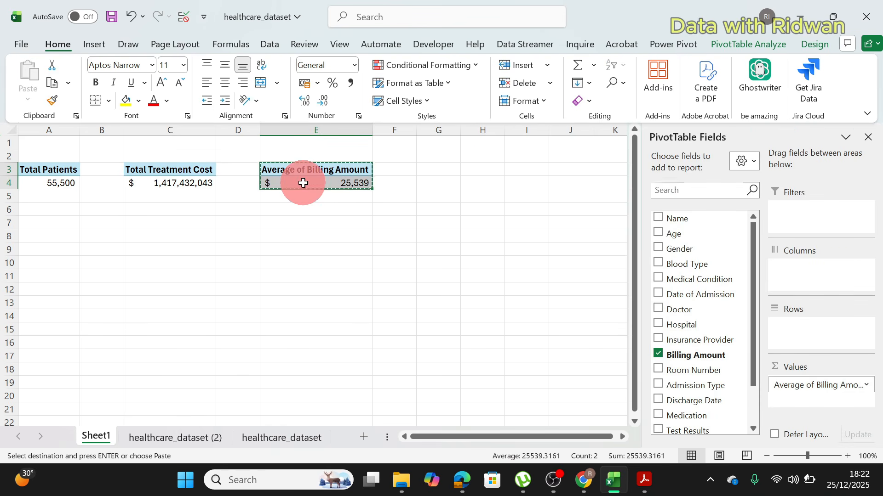
{"action": "left_click", "coordinate": [456, 169]}
{"action": "key", "text": "ctrl+v"}
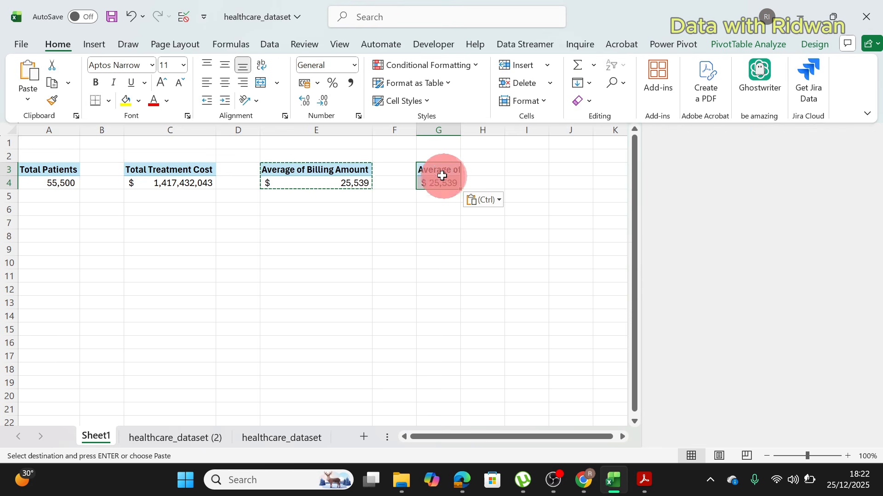
{"action": "key", "text": "Escape"}
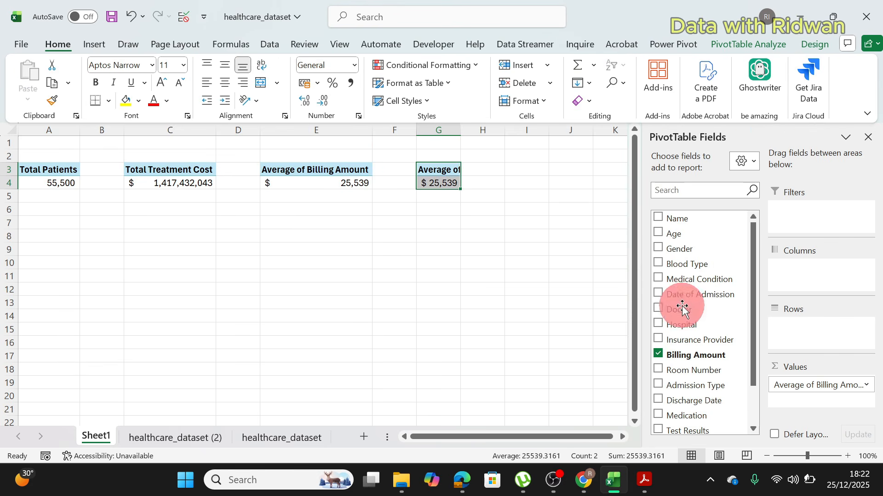
Step: Replace Billing Amount in the PivotTable at G3 with the Lenght of Stay field, summarized by Average
{"action": "left_click_drag", "start_coordinate": [801, 386], "coordinate": [685, 352]}
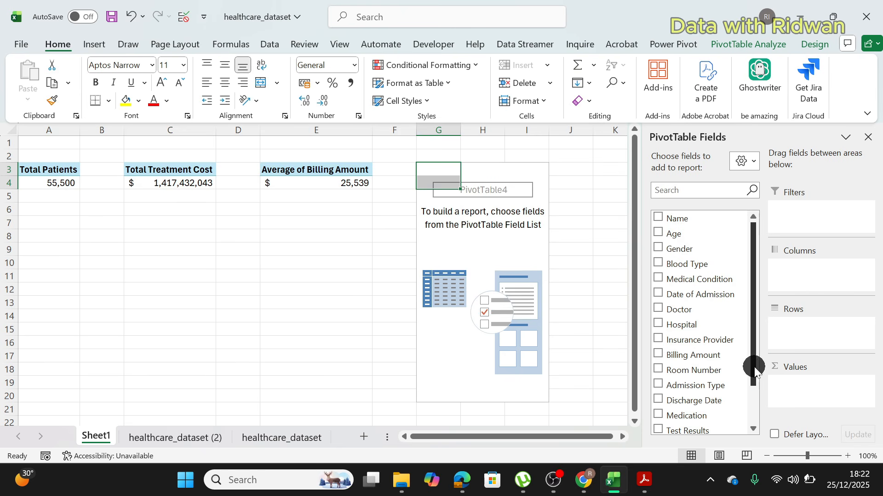
{"action": "left_click_drag", "start_coordinate": [754, 366], "coordinate": [752, 445]}
{"action": "left_click_drag", "start_coordinate": [693, 412], "coordinate": [813, 381]}
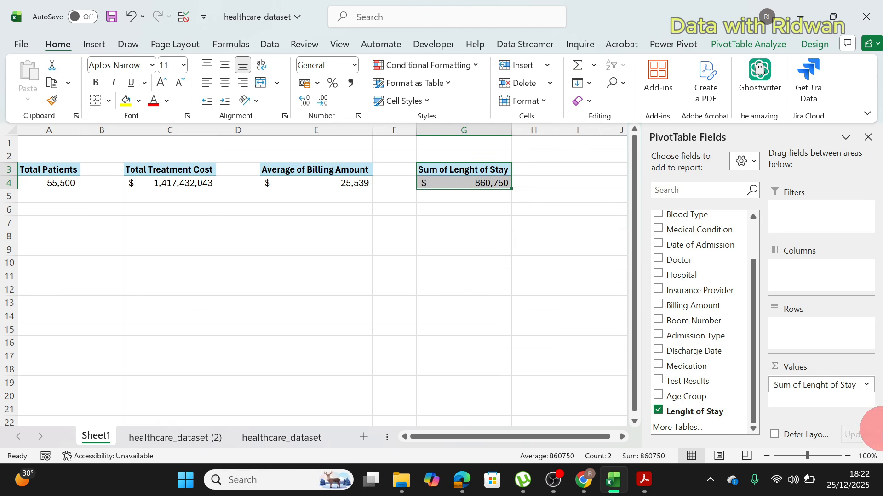
{"action": "left_click", "coordinate": [866, 385]}
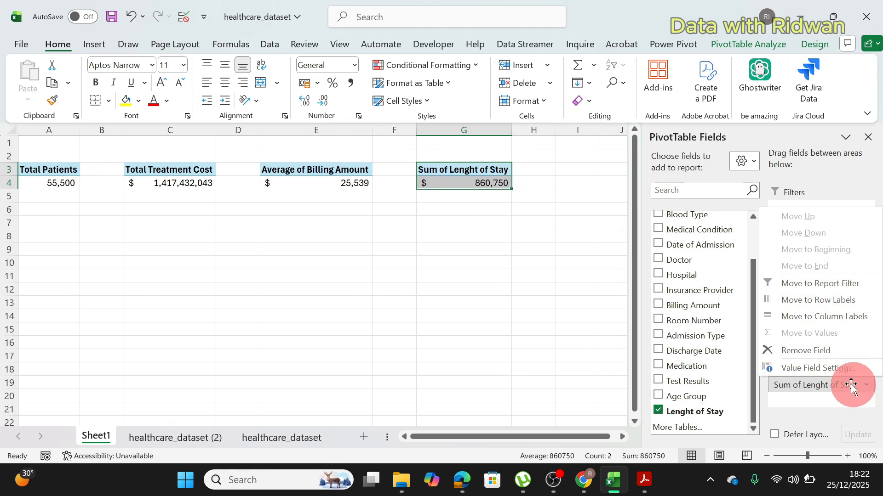
{"action": "left_click", "coordinate": [816, 368]}
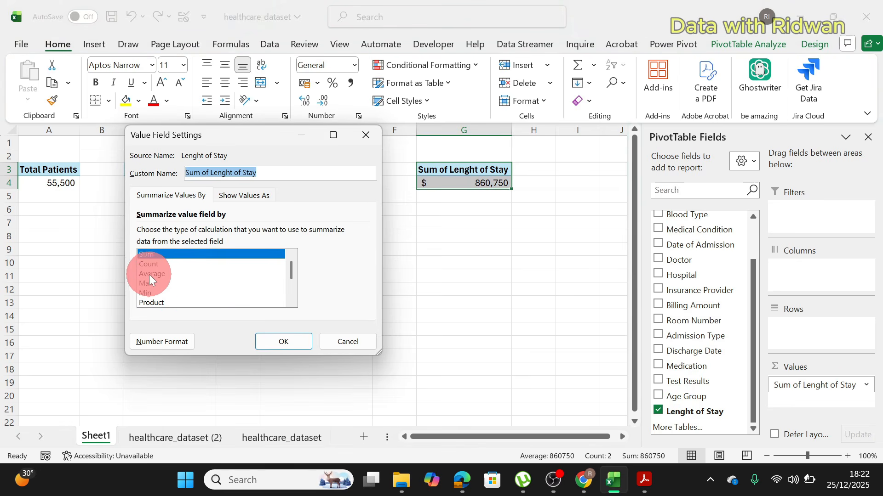
{"action": "left_click", "coordinate": [149, 274]}
{"action": "left_click", "coordinate": [291, 340]}
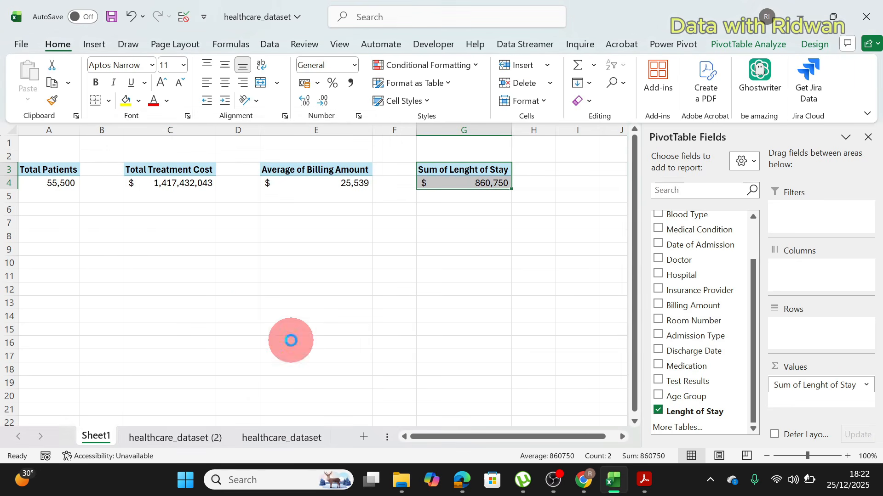